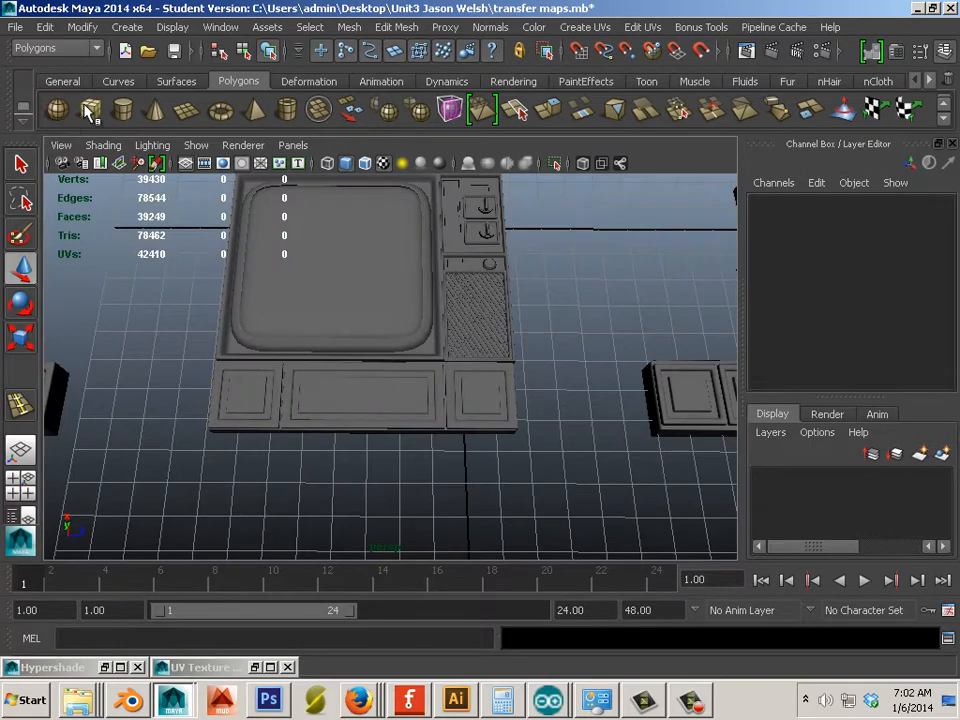
Step: Create a polygon cube and move it clear of the TV model to about X 7.843, Y 0.286
left_click(88, 112)
left_click_drag(214, 302, 228, 437, "alt")
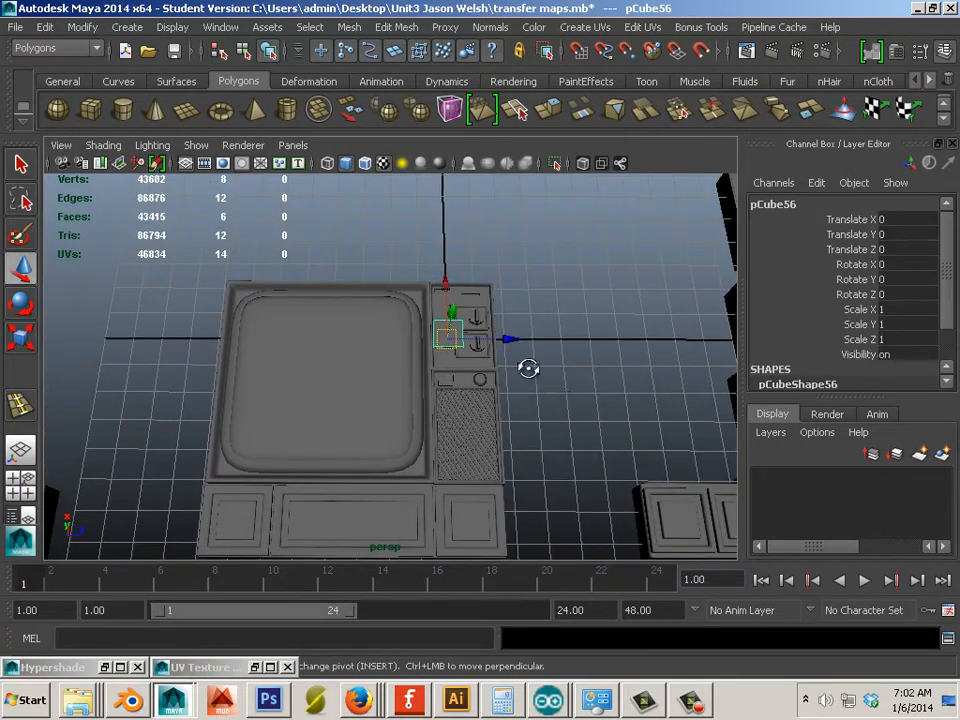
left_click_drag(528, 369, 435, 339, "alt")
mouse_move(482, 384)
left_mouse_down()
mouse_move(491, 260)
mouse_move(561, 343)
mouse_move(392, 379)
mouse_move(463, 381)
left_mouse_up()
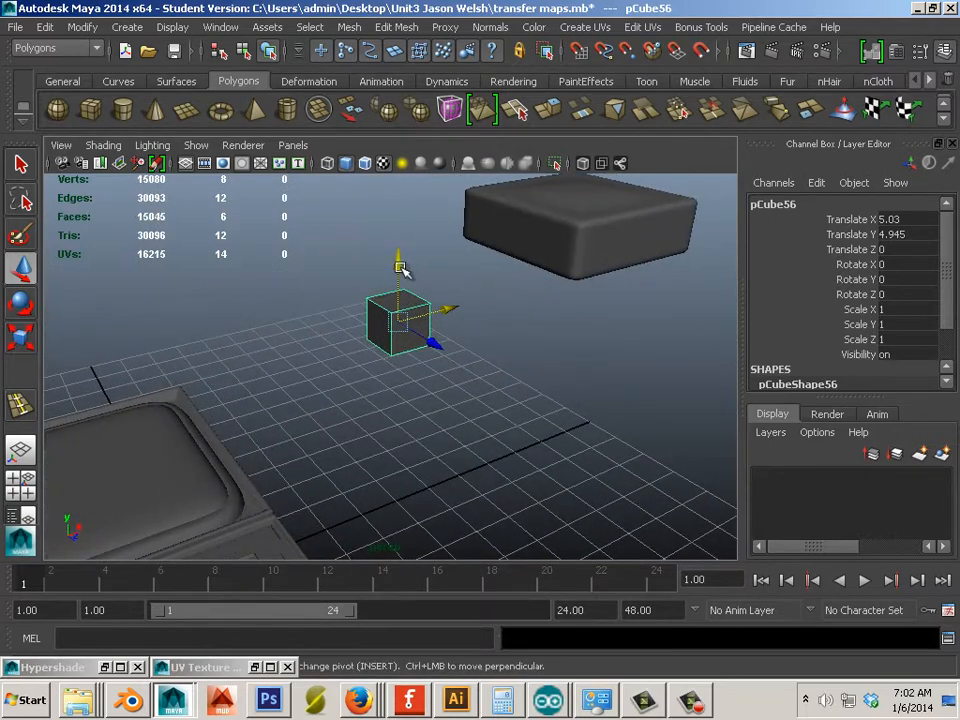
left_click_drag(400, 268, 369, 450)
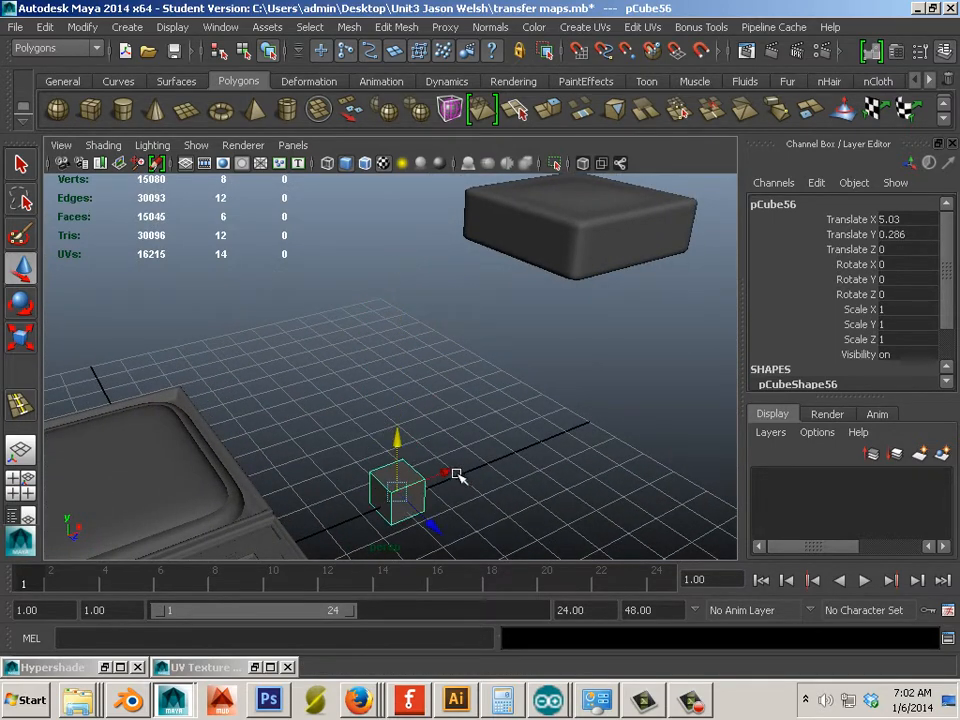
left_click_drag(452, 468, 496, 440, "alt")
scroll(475, 439, "up", 5)
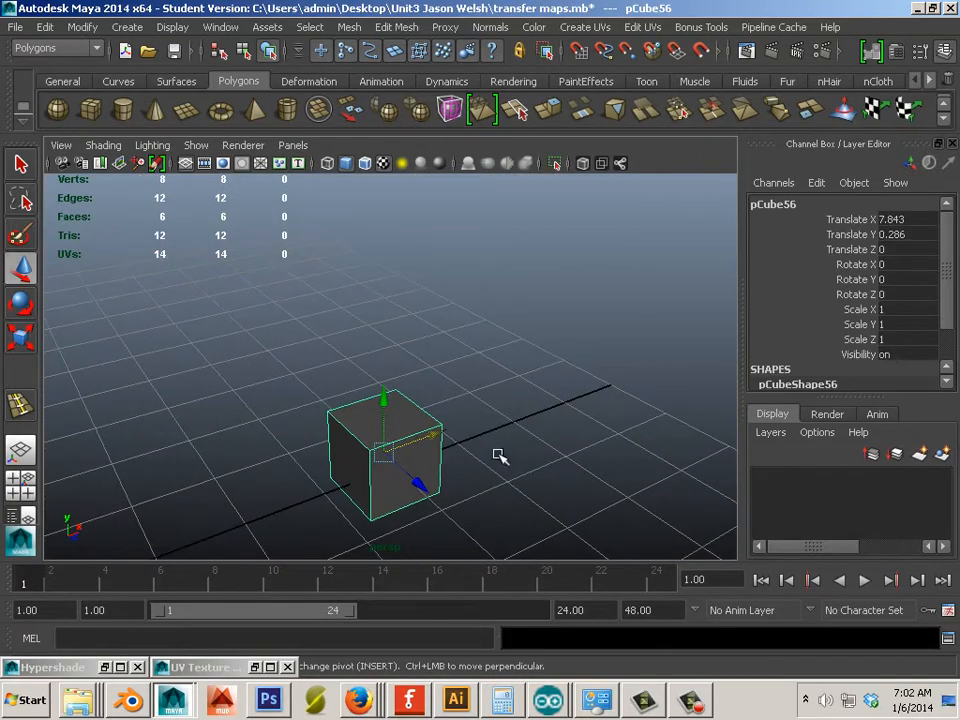
Step: Raise the cube's top face straight up to stretch the cube into a tall, narrow post
right_click_drag(420, 428, 409, 370)
left_click(401, 418)
scroll(302, 388, "down", 6)
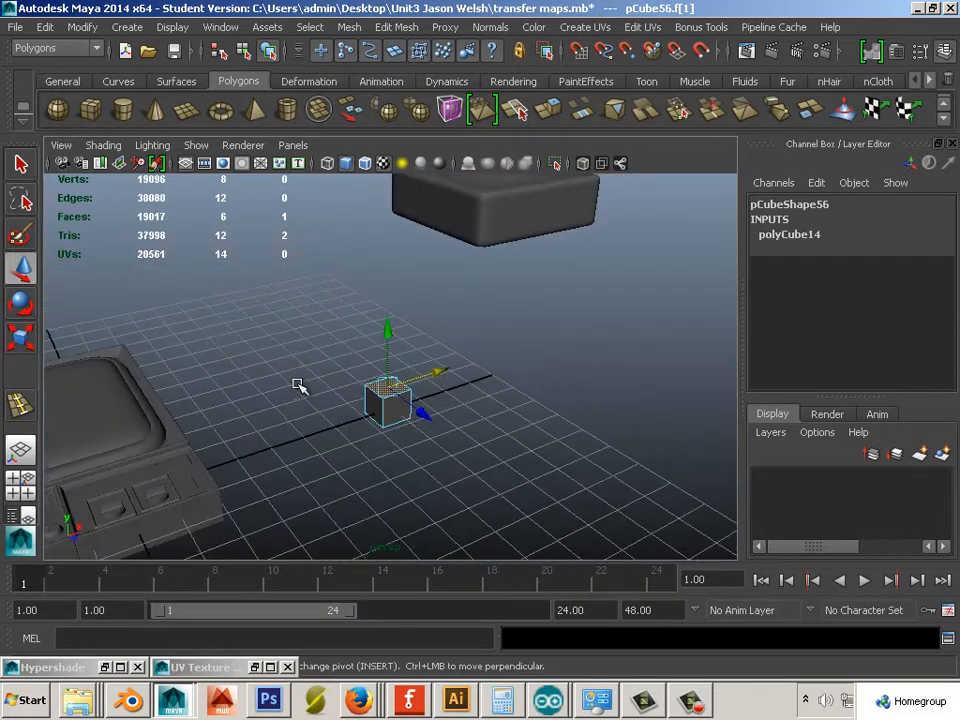
left_click(30, 337)
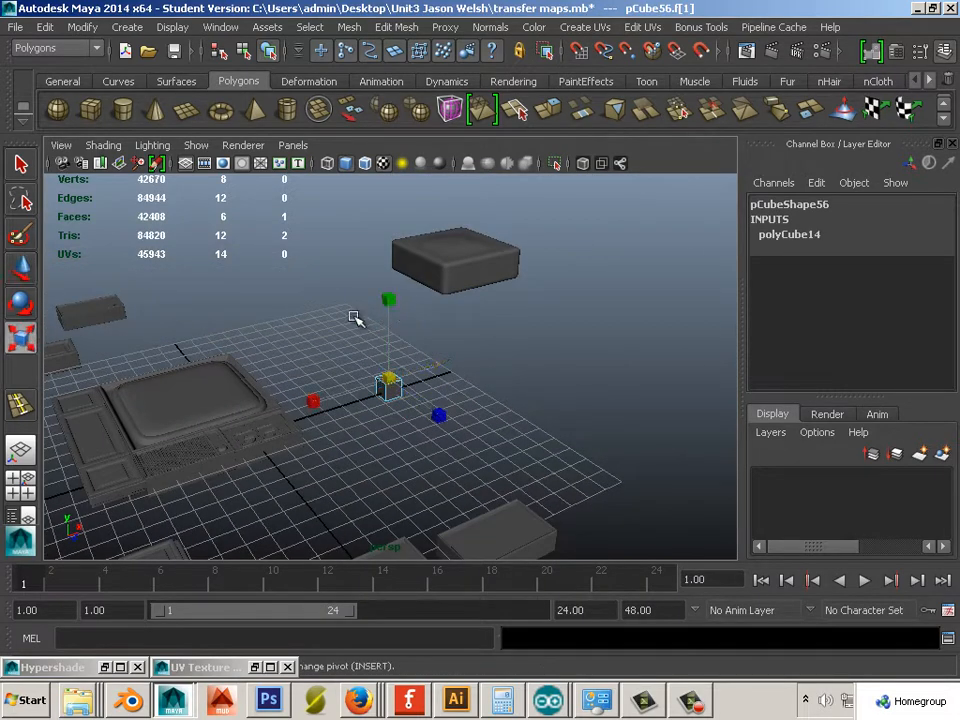
left_click(16, 274)
left_click_drag(391, 300, 412, 146)
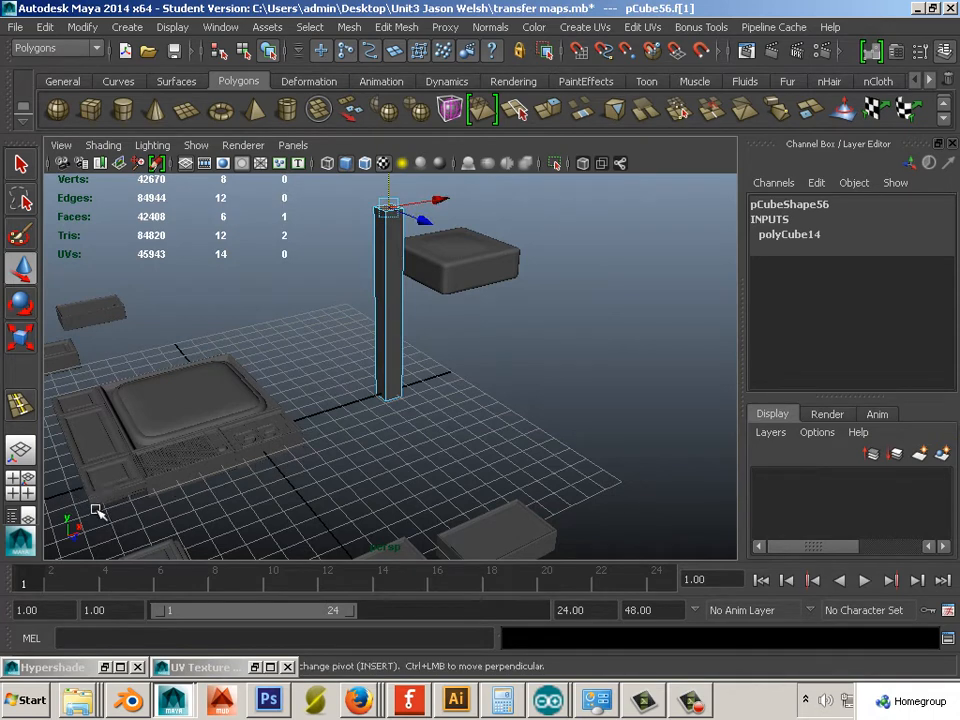
left_click_drag(333, 366, 360, 261, "alt")
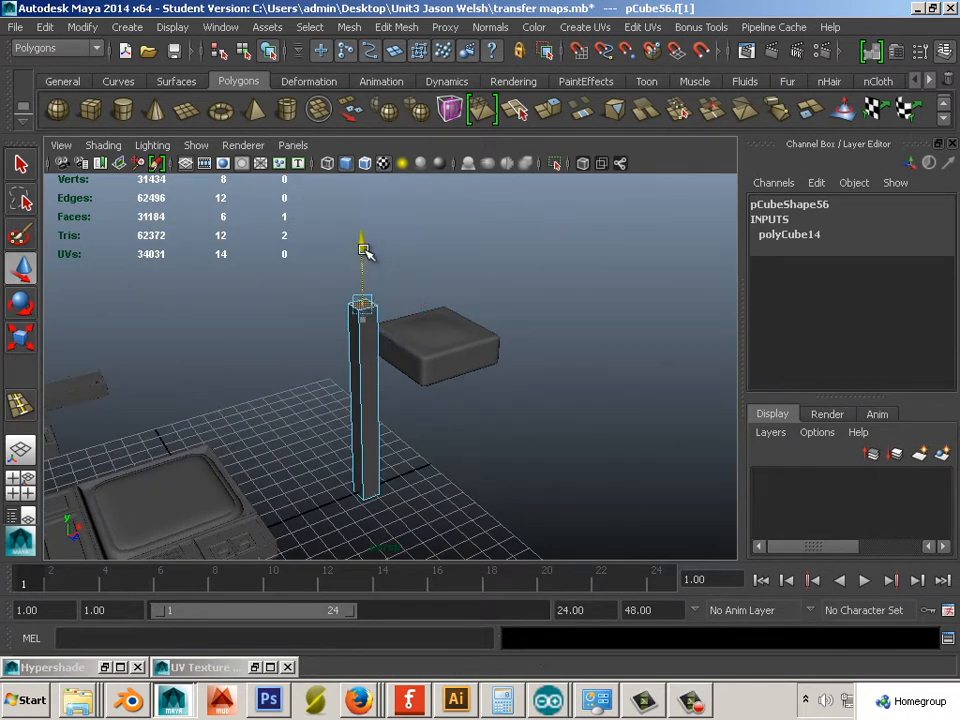
scroll(383, 378, "down", 2)
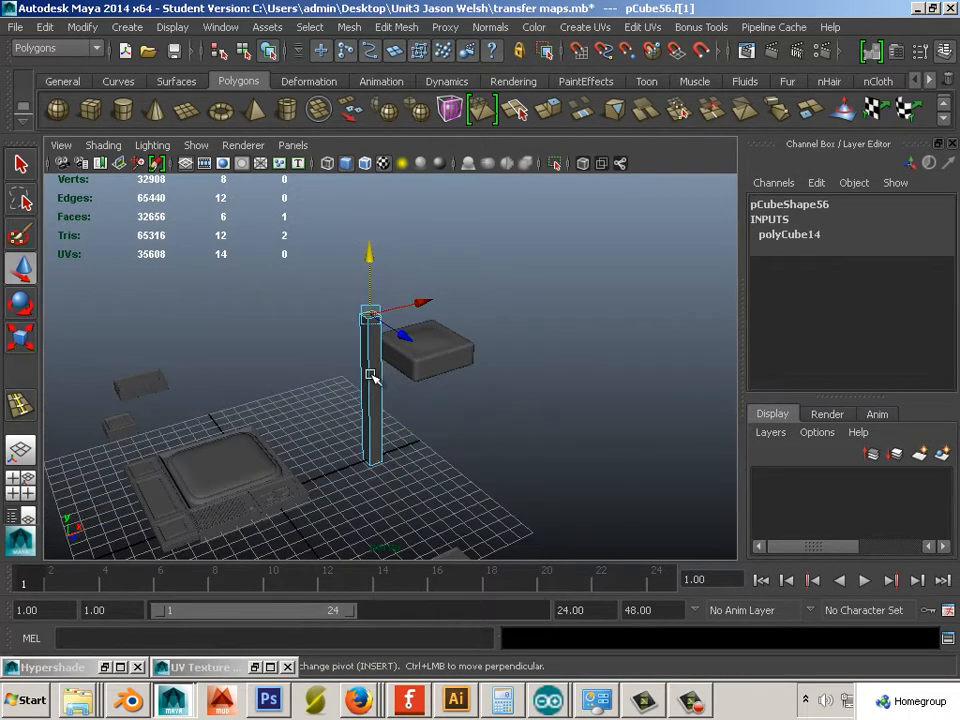
right_click_drag(370, 375, 433, 384, "alt")
Step: Insert edge loops close to the post's vertical corners and just below its top edge
key("F8")
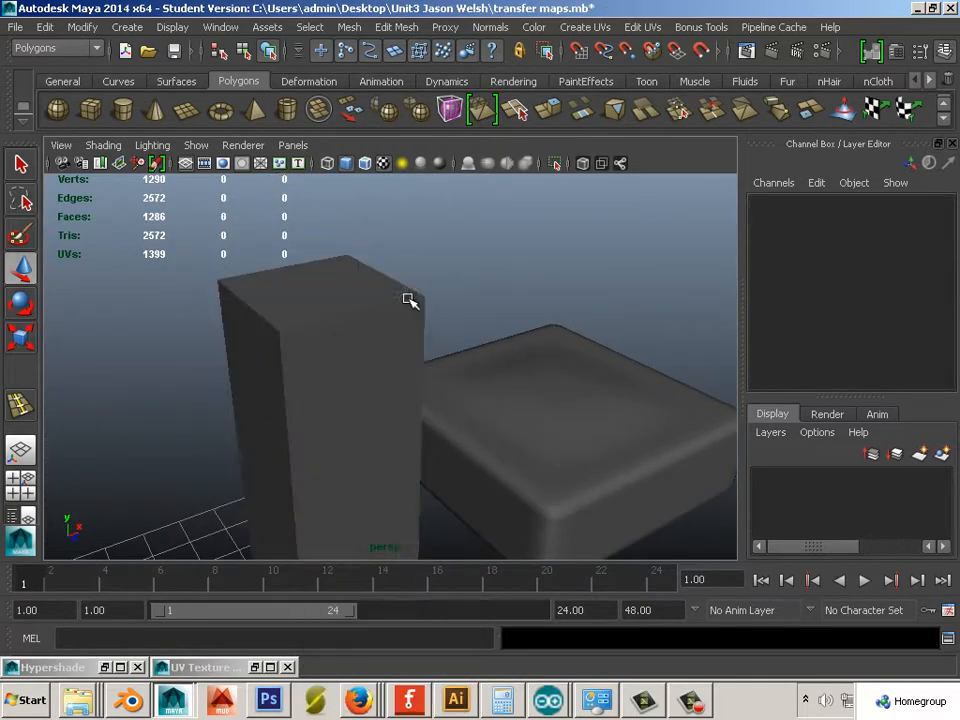
left_click(377, 354)
left_click(396, 27)
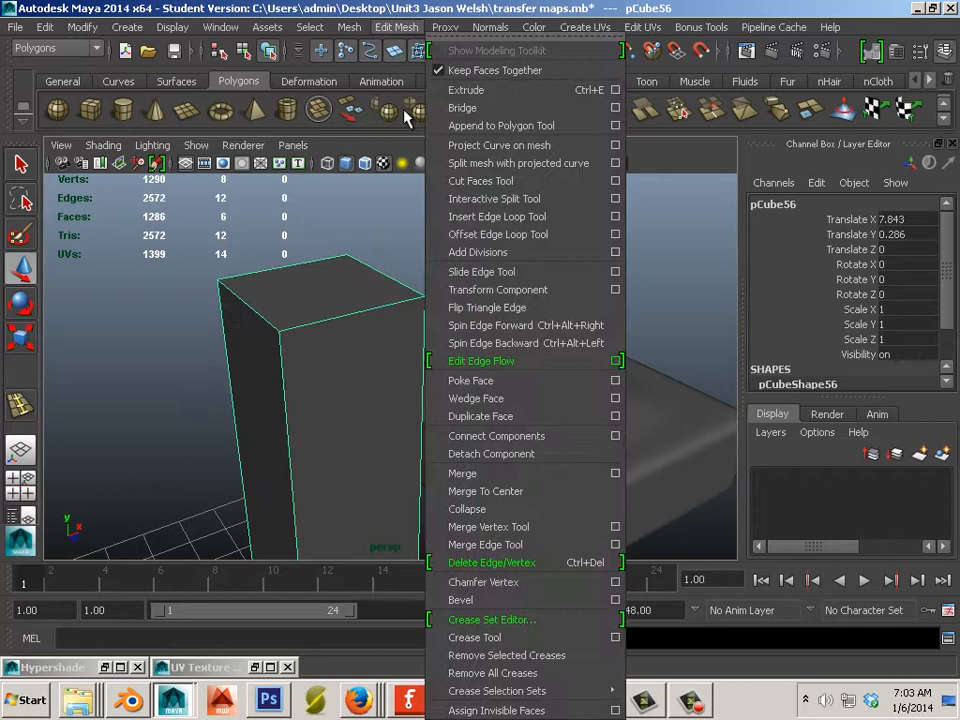
left_click(480, 216)
left_click_drag(414, 300, 420, 303)
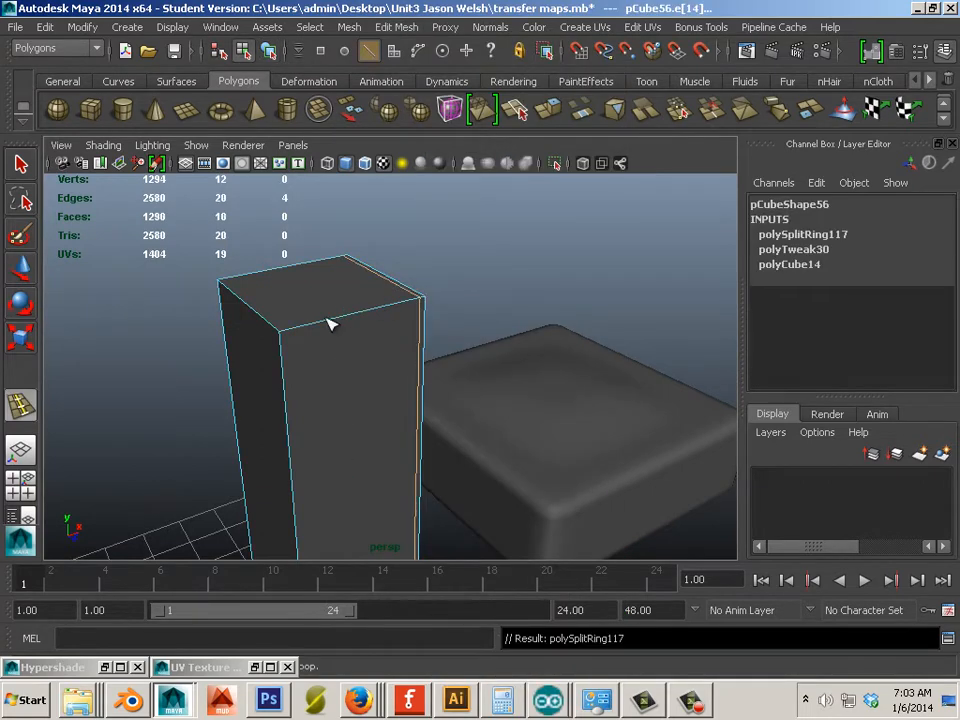
left_click(288, 332)
left_click_drag(240, 343, 399, 343, "alt")
scroll(255, 389, "up", 2)
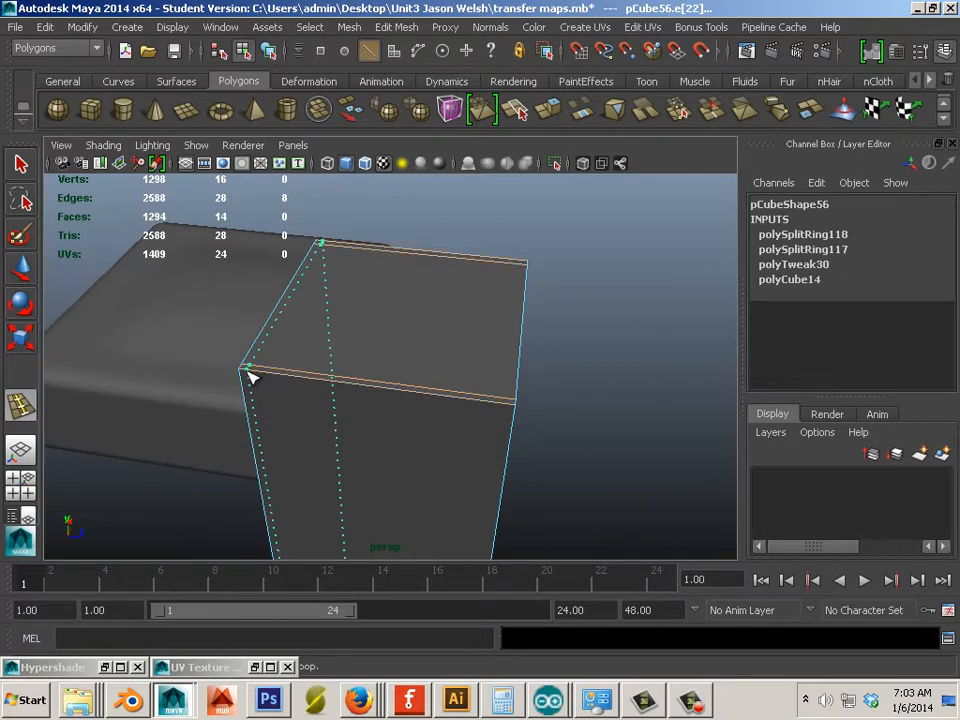
left_click_drag(250, 375, 251, 375)
left_click_drag(500, 408, 465, 465)
left_click(514, 420)
Step: Insert an edge loop just above the bottom edge of the post
scroll(429, 454, "up", 3)
middle_click_drag(465, 465, 408, 147, "alt")
left_click_drag(340, 310, 375, 120, "alt")
middle_click_drag(418, 426, 417, 96, "alt")
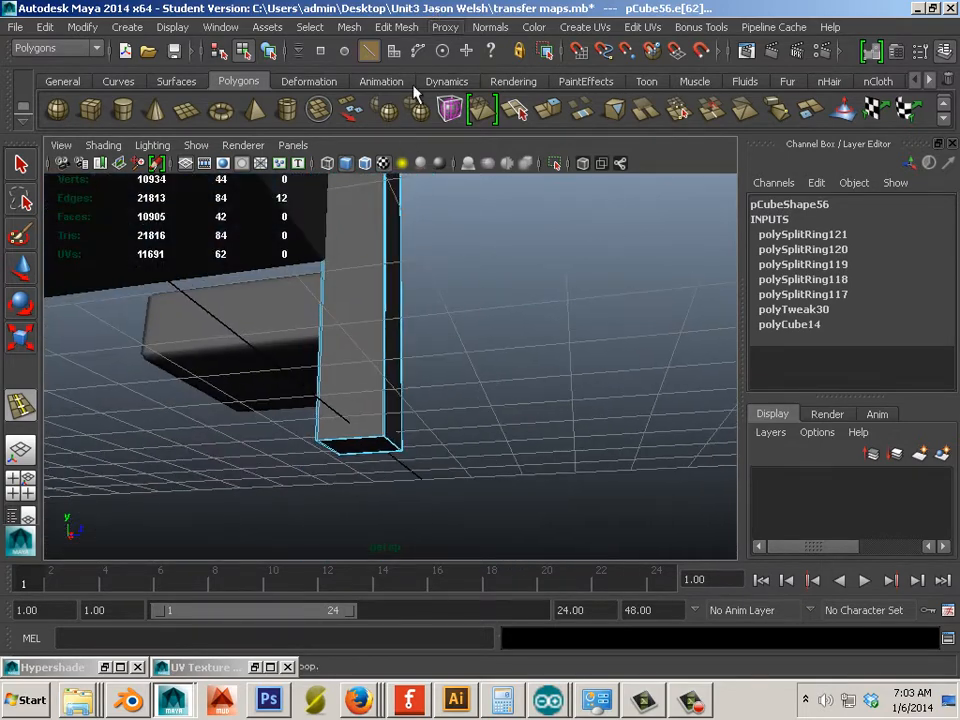
left_click_drag(488, 446, 551, 455, "alt")
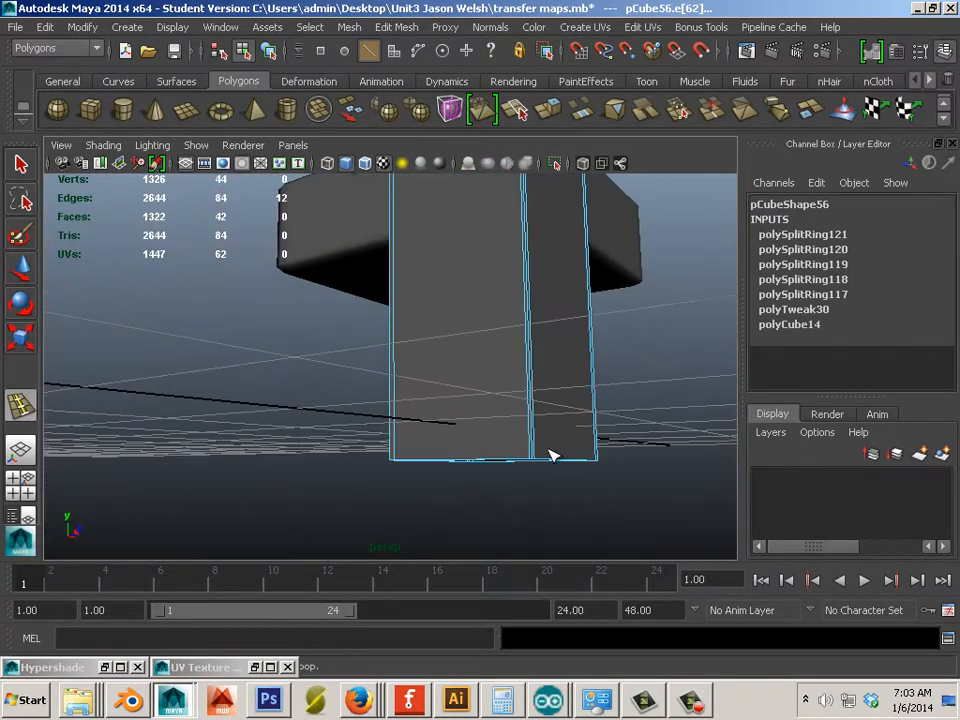
left_click(535, 455)
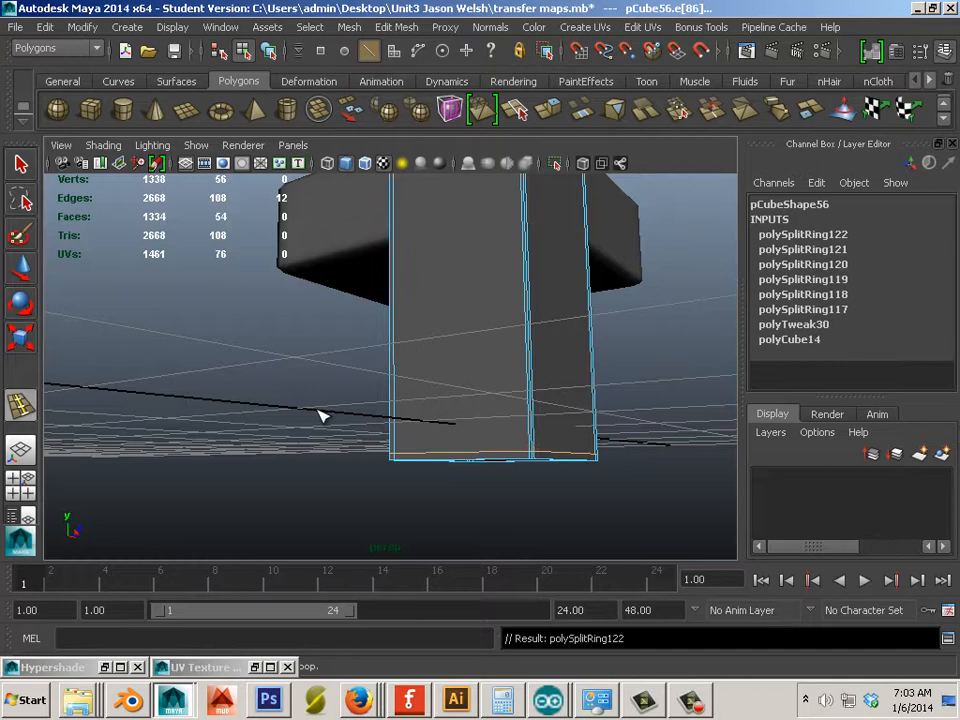
Step: Return the post to object mode and smooth its mesh
left_click(21, 267)
right_click_drag(396, 279, 470, 255)
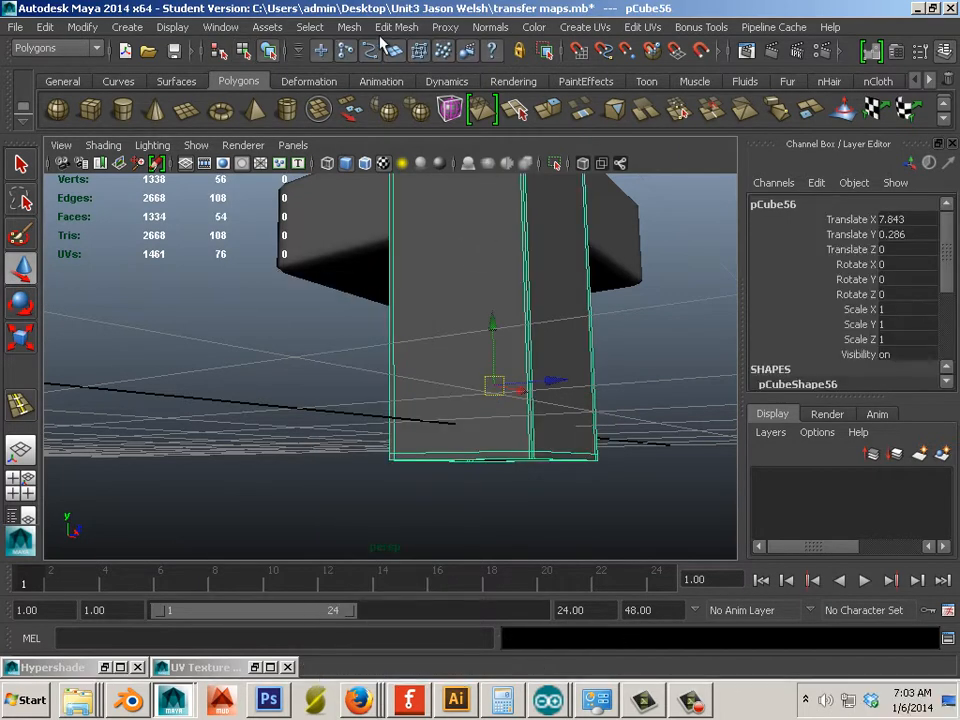
left_click(348, 27)
left_click(381, 127)
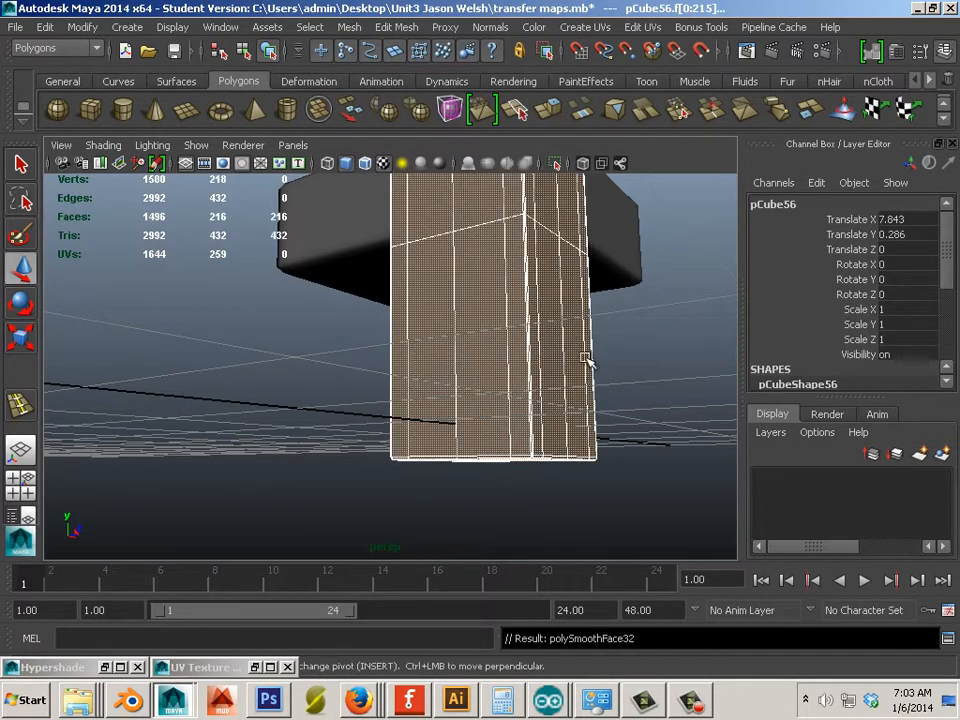
left_click(611, 332)
Step: Inspect the smoothed post down to its base and check the cabinet's corner post in the vintage TV reference photo
left_click_drag(611, 332, 357, 500, "alt")
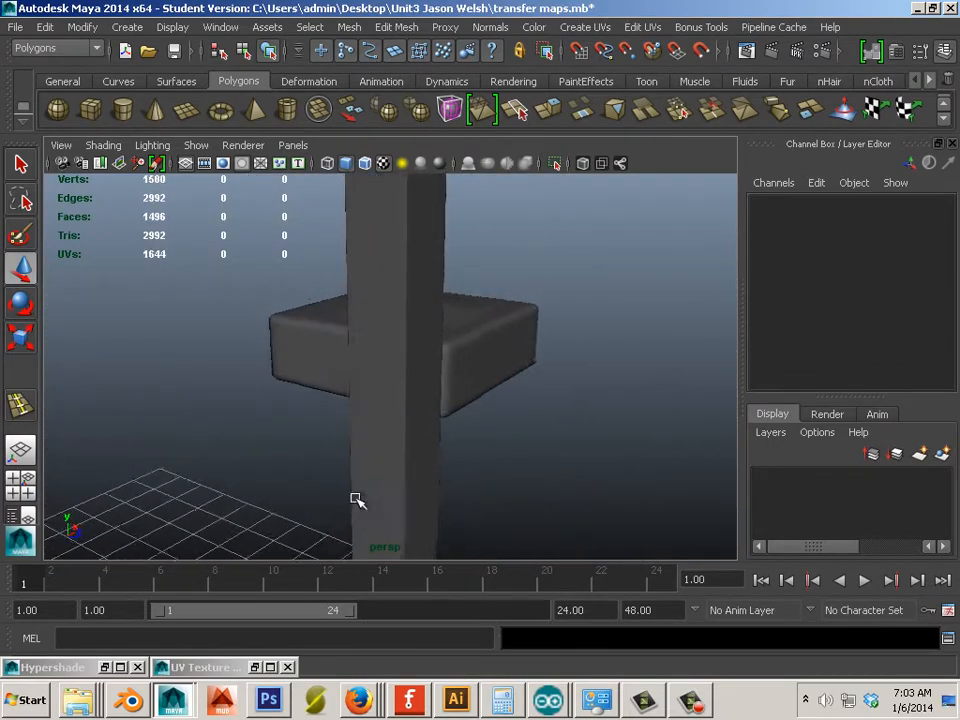
right_click_drag(357, 500, 332, 240, "alt")
middle_click_drag(412, 428, 430, 40, "alt")
right_click_drag(503, 319, 552, 350, "alt")
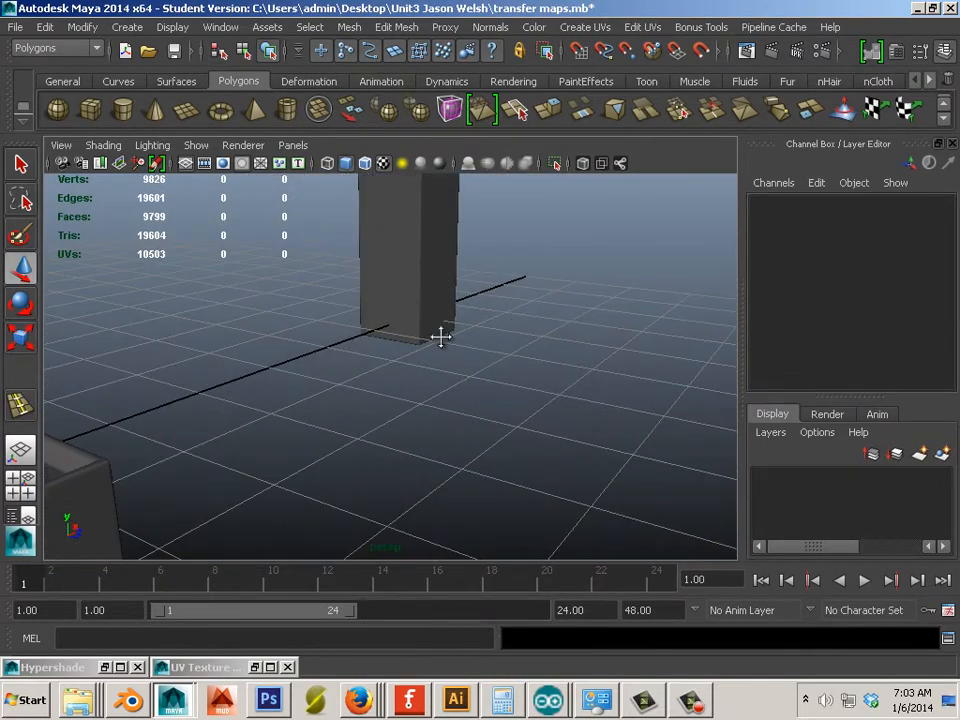
middle_click_drag(440, 336, 416, 406, "alt")
right_click_drag(439, 420, 600, 420, "alt")
right_click_drag(268, 505, 620, 446, "alt")
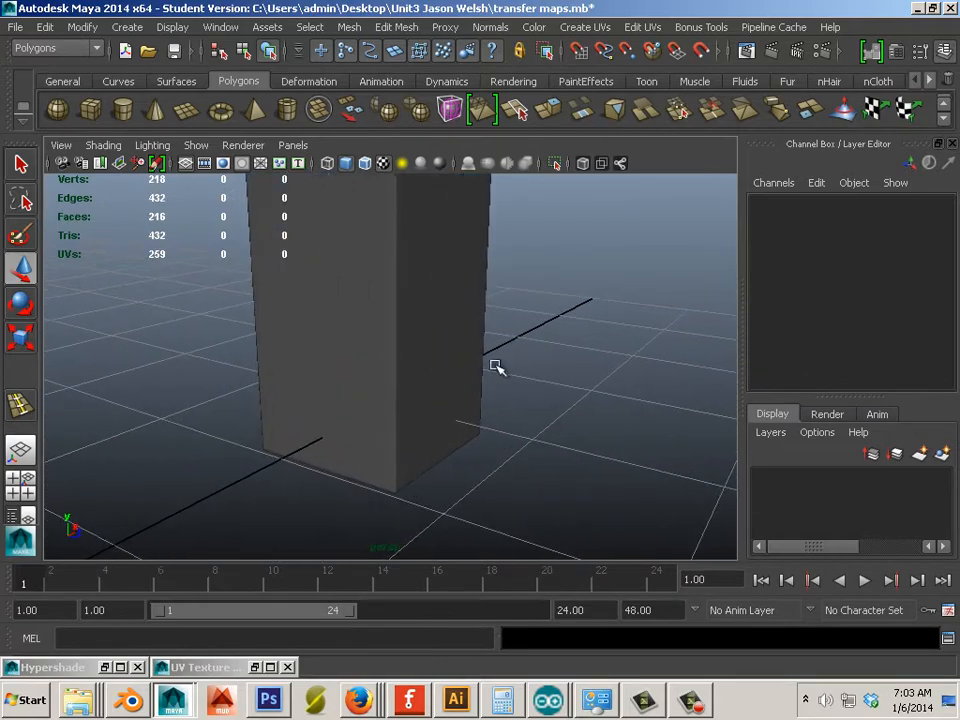
left_click(395, 342)
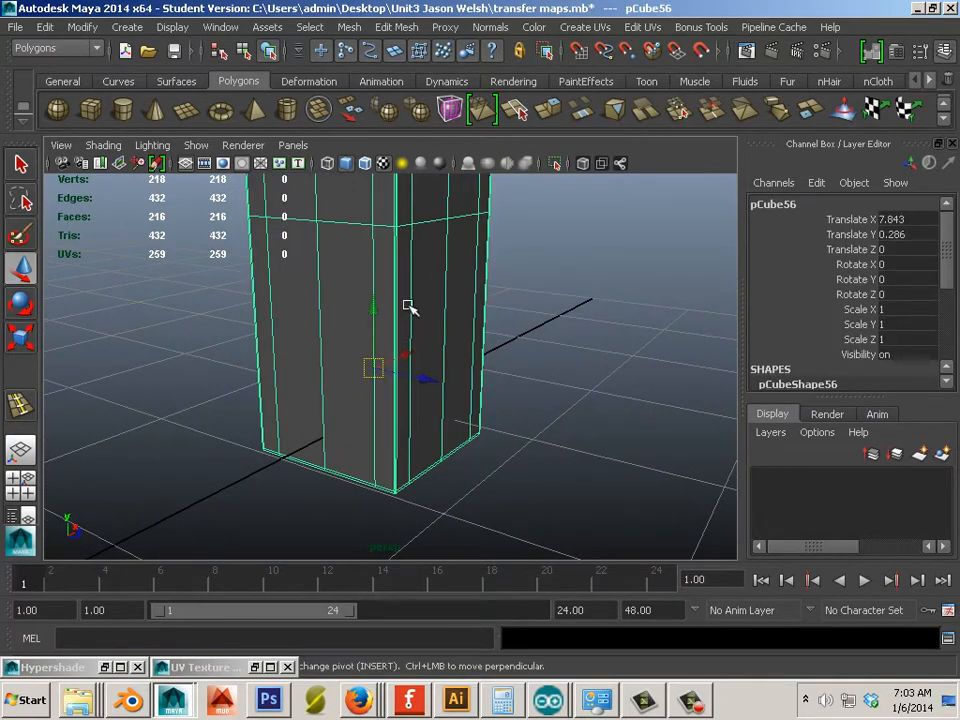
right_click_drag(385, 276, 405, 375, "alt")
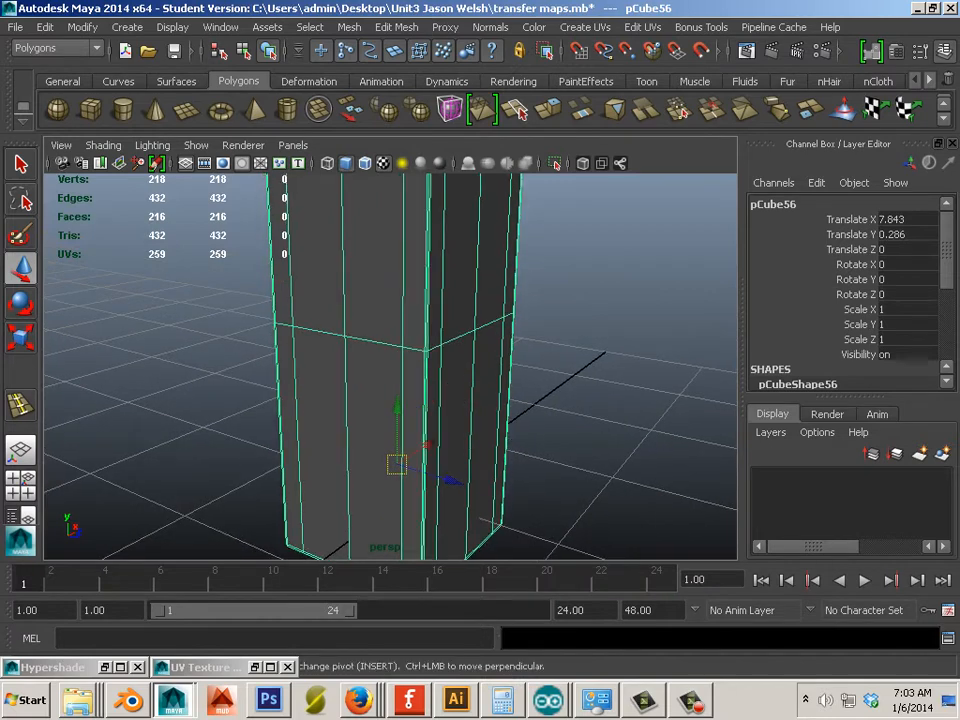
left_click_drag(958, 60, 658, 40)
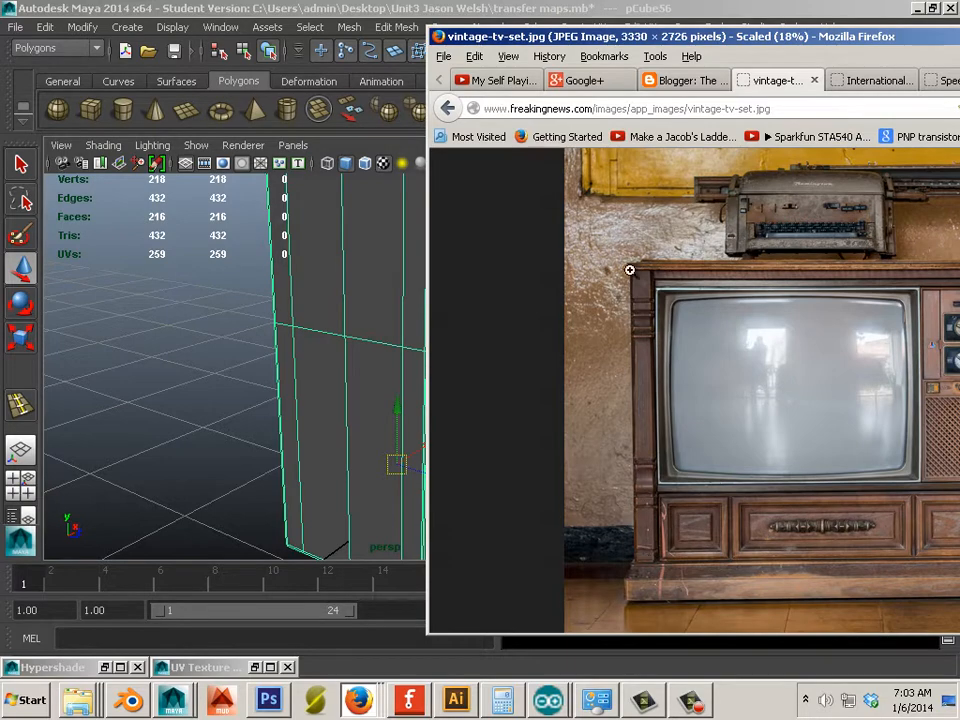
left_click_drag(566, 36, 959, 42)
Step: Insert an edge loop a short distance below the horizontal edge on the lower part of the post
middle_click_drag(573, 425, 595, 400, "alt")
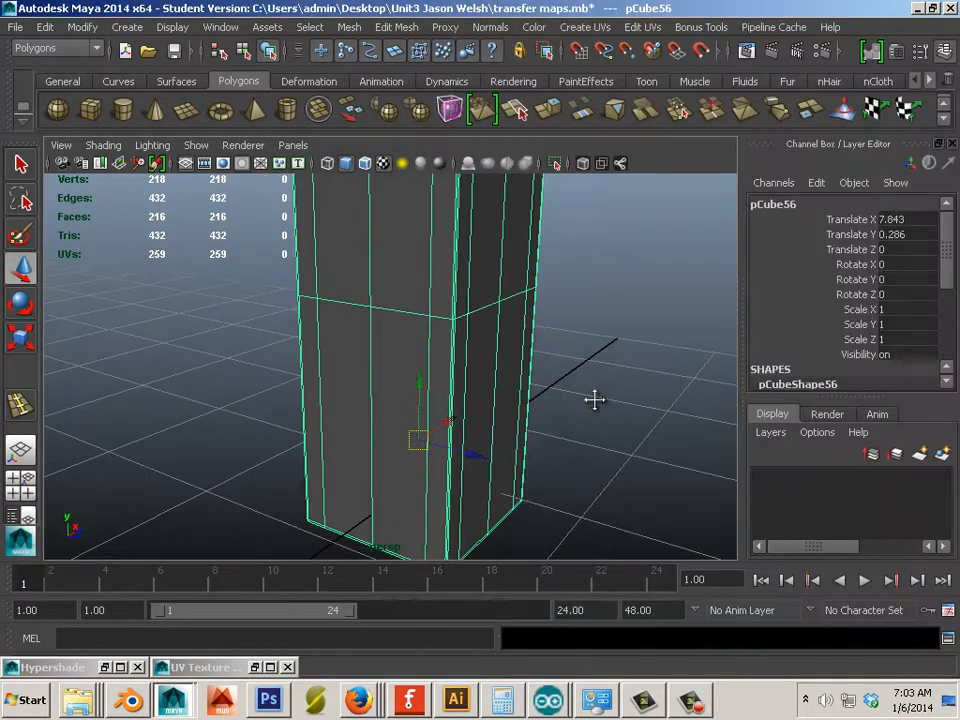
left_click_drag(595, 400, 580, 410, "alt")
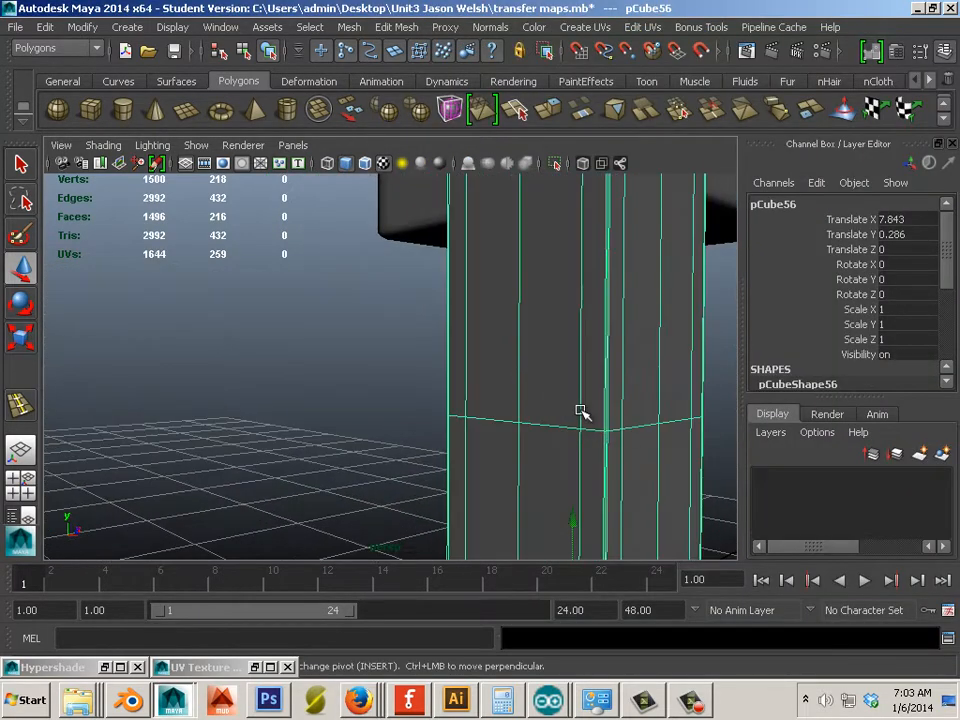
middle_click_drag(580, 410, 478, 298, "alt")
left_click_drag(478, 298, 462, 327, "alt")
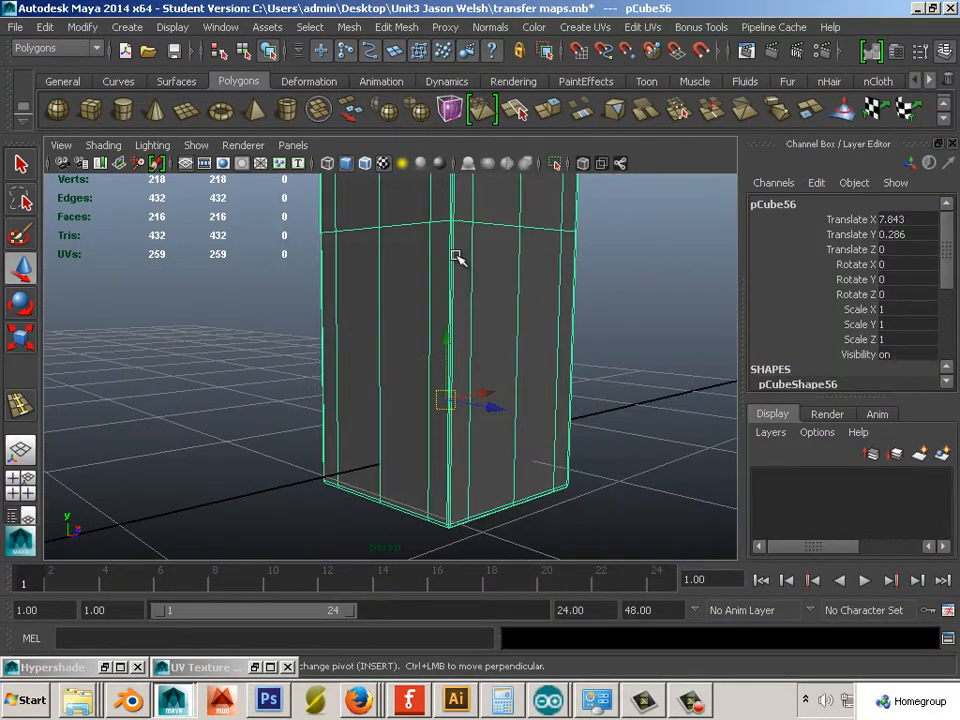
right_click_drag(456, 257, 484, 253)
left_click(394, 24)
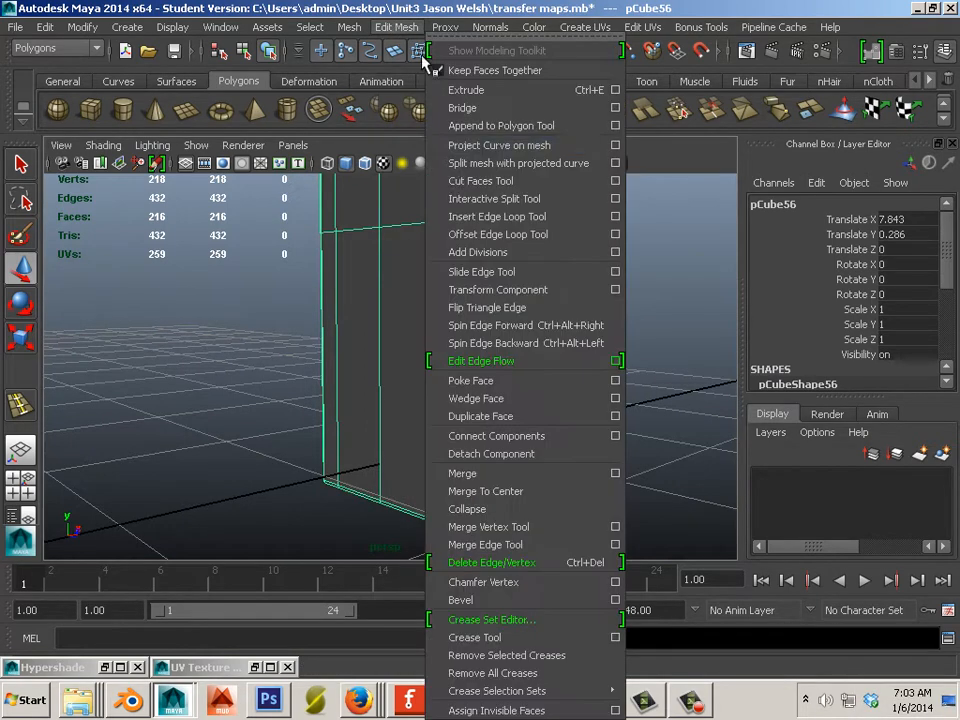
left_click(484, 216)
left_click_drag(460, 252, 451, 243)
middle_click_drag(406, 238, 414, 339, "alt")
right_click_drag(414, 339, 497, 408, "alt")
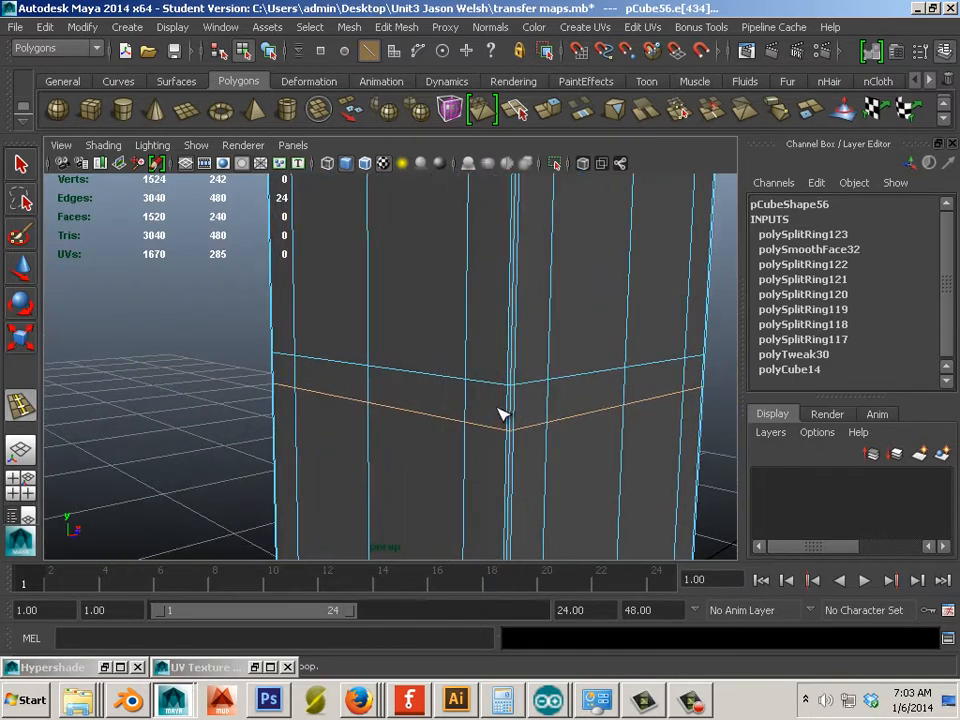
Step: Insert an edge loop between the two close horizontal loops and scale it inward to form a V-shaped groove
left_click(506, 411)
left_click(14, 343)
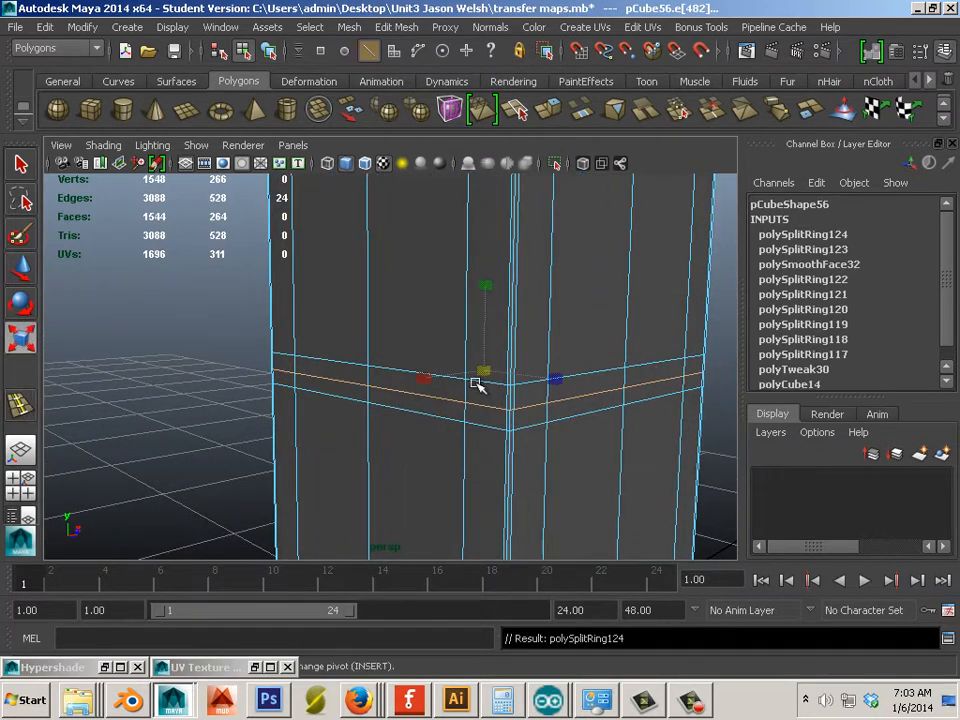
left_click_drag(484, 373, 454, 377)
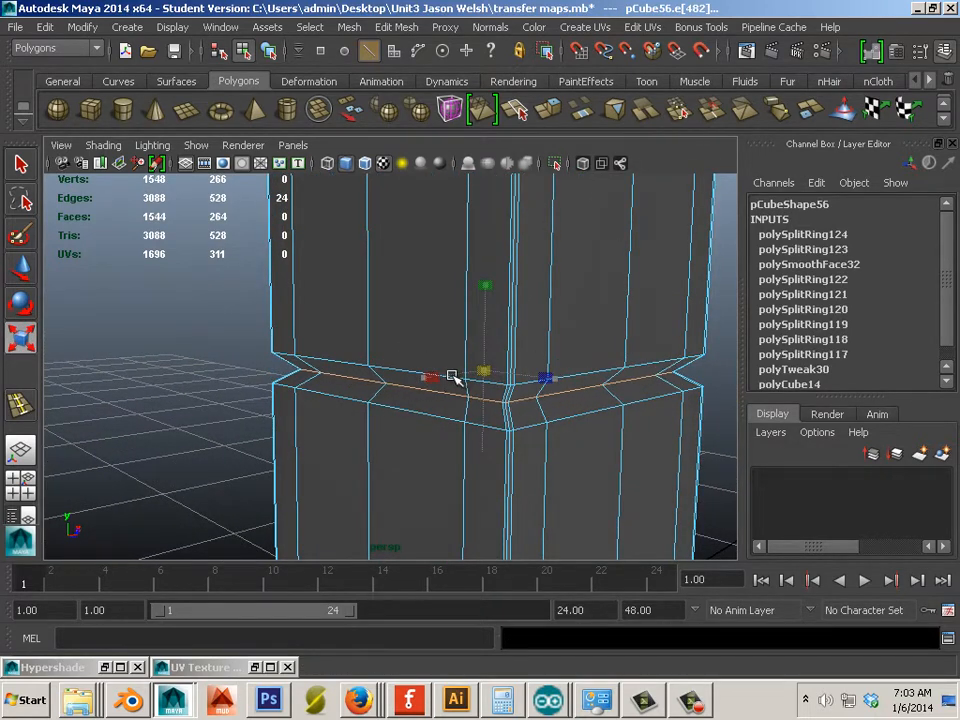
Step: Insert supporting edge loops just above and just below the groove, and deselect the post in object mode
middle_click_drag(432, 402, 422, 410, "alt")
left_click(397, 28)
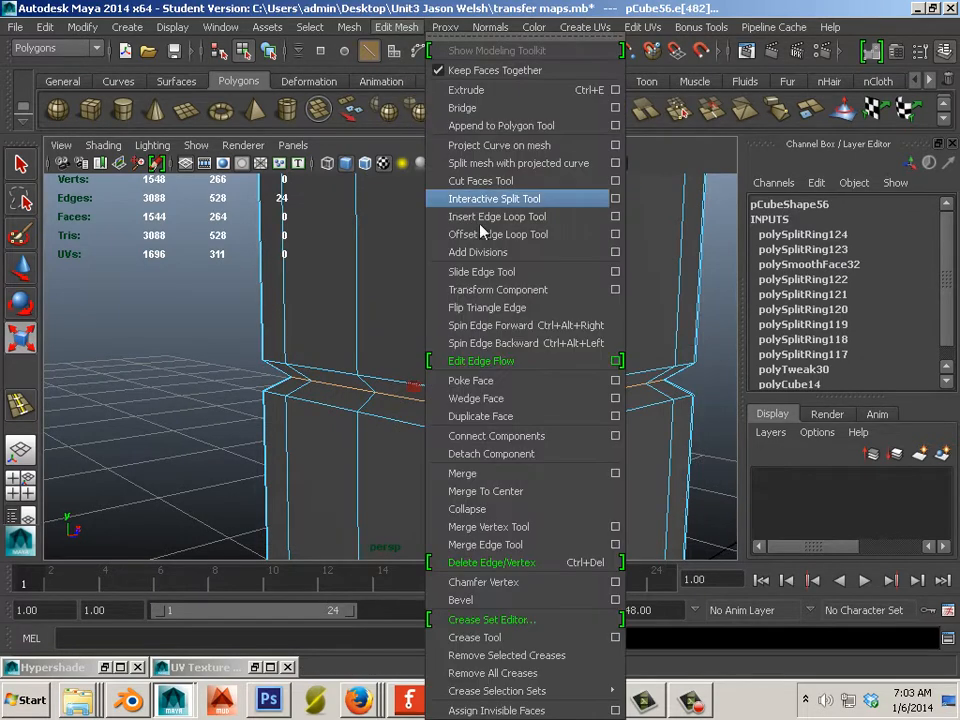
left_click(490, 234)
left_click_drag(500, 381, 503, 388)
left_click_drag(500, 477, 504, 454)
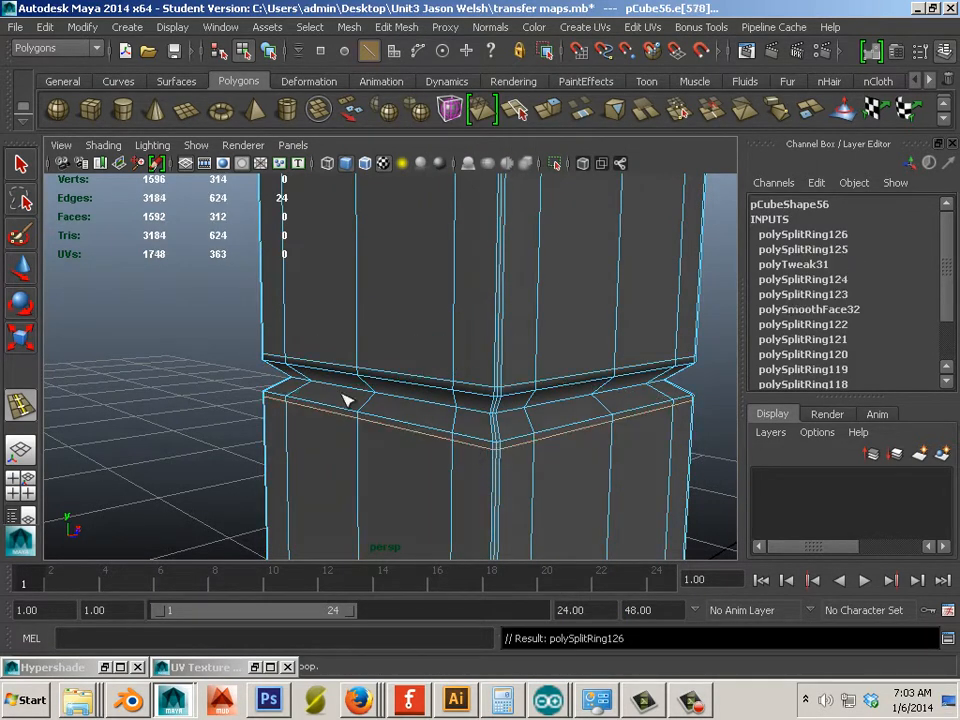
key("w")
right_click_drag(390, 274, 462, 251)
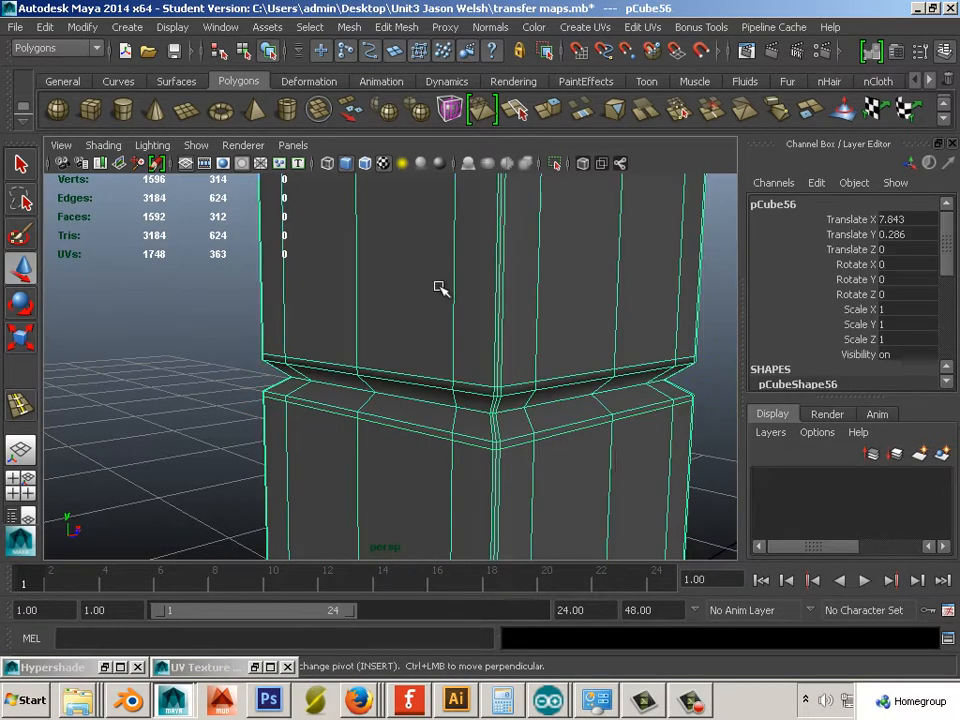
middle_click_drag(483, 352, 410, 361, "alt")
left_click(697, 392)
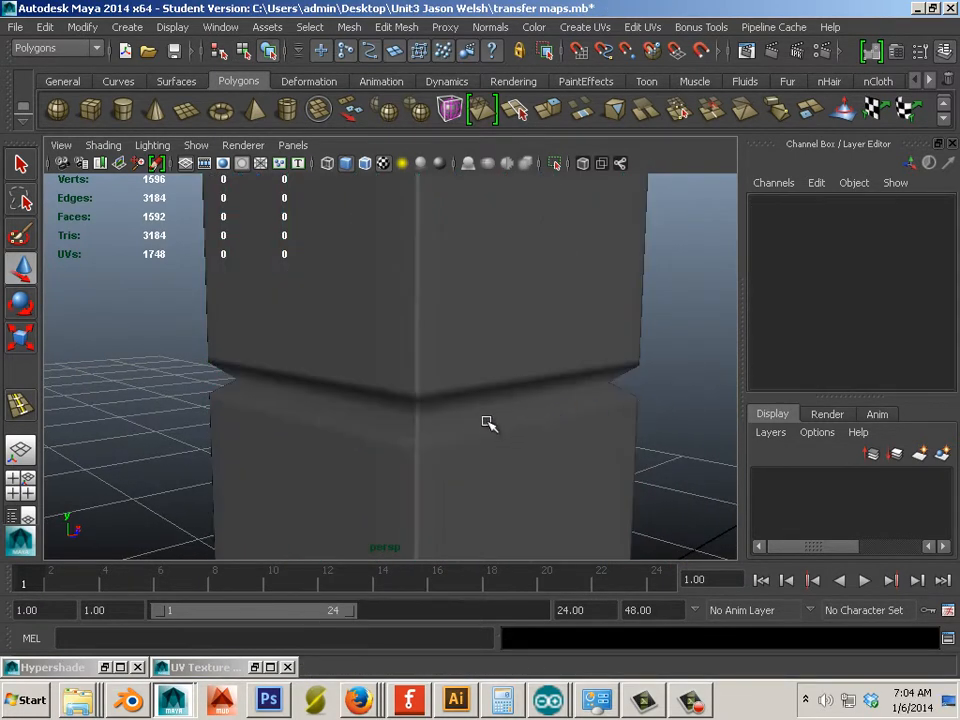
Step: Insert three closely spaced horizontal edge loops around the post a short distance above the existing groove
left_click_drag(470, 418, 413, 434, "alt")
mouse_move(413, 434)
middle_mouse_down("alt")
mouse_move(403, 449)
mouse_move(415, 418)
middle_mouse_up("alt")
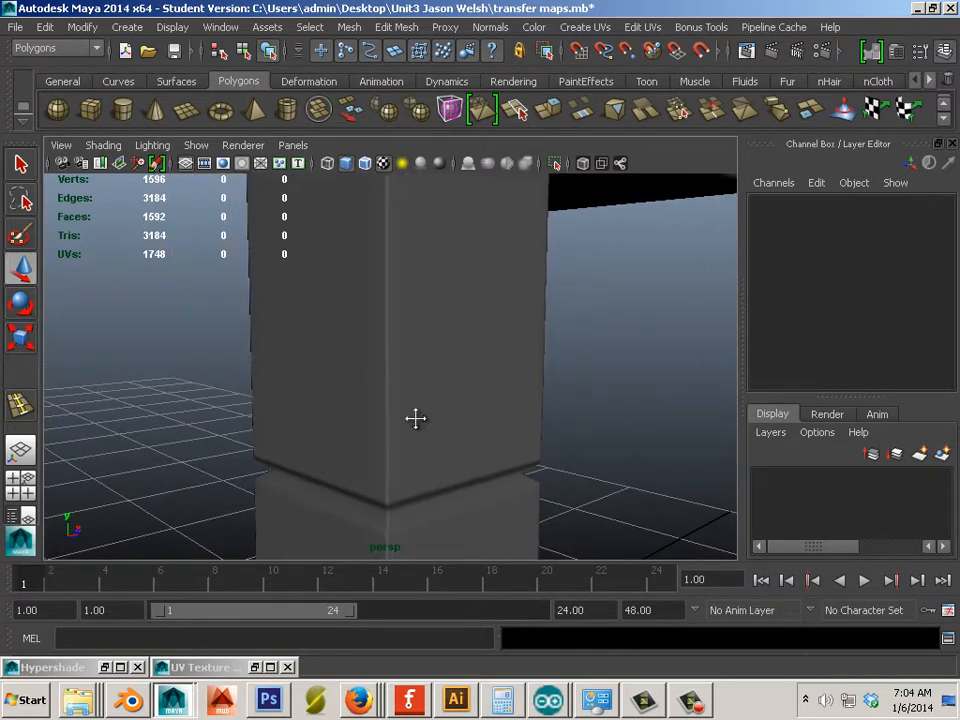
left_click(396, 28)
left_click(495, 338)
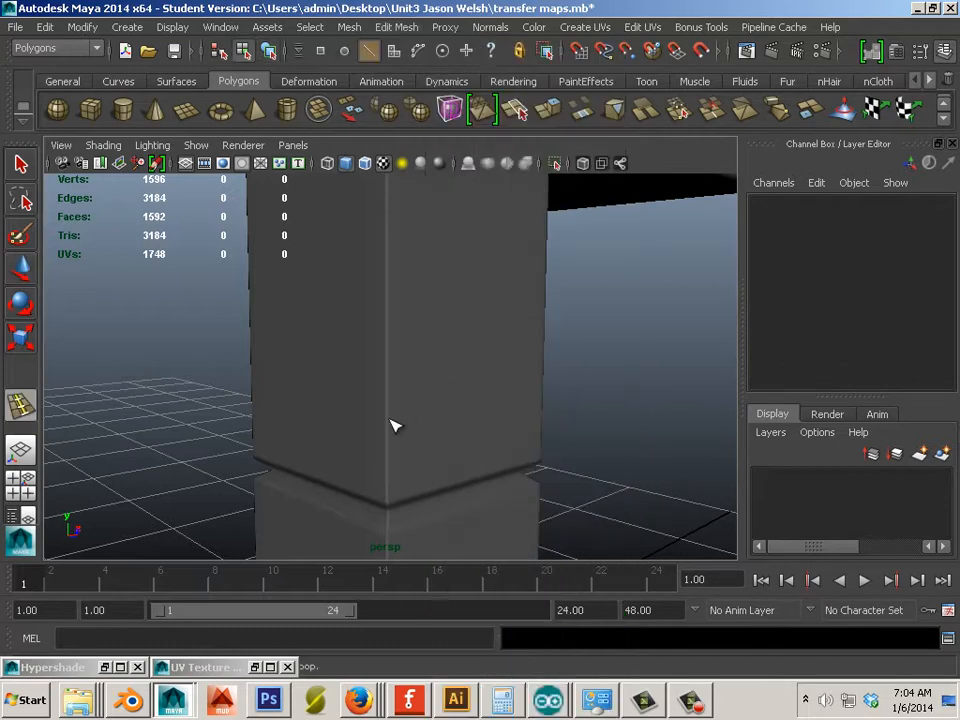
mouse_move(393, 433)
left_mouse_down()
mouse_move(394, 388)
mouse_move(391, 434)
left_mouse_up()
left_click(14, 262)
right_click_drag(253, 358, 345, 424, "alt")
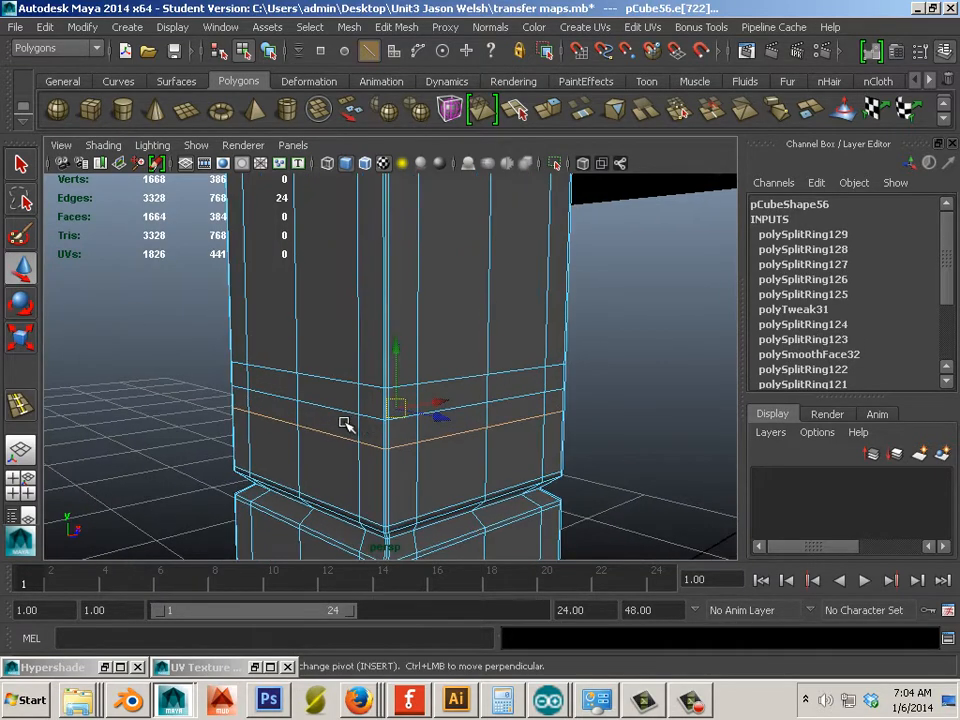
Step: Scale the middle of the three new edge loops inward to form a second V-shaped groove
right_click_drag(323, 310, 317, 268)
left_click(334, 408)
left_click(15, 341)
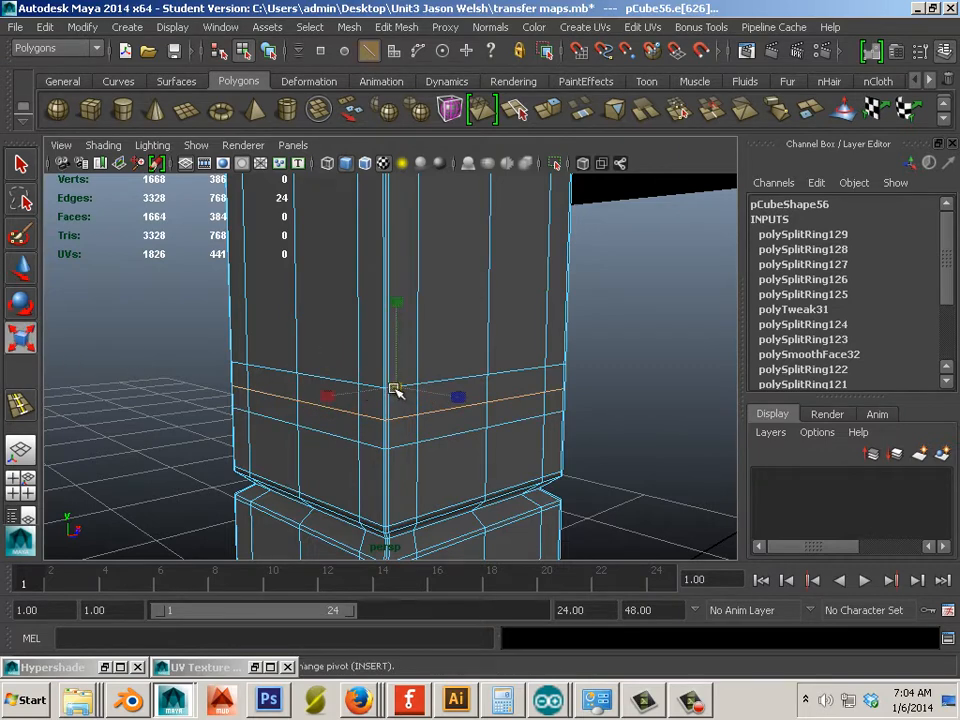
left_click_drag(396, 390, 372, 392)
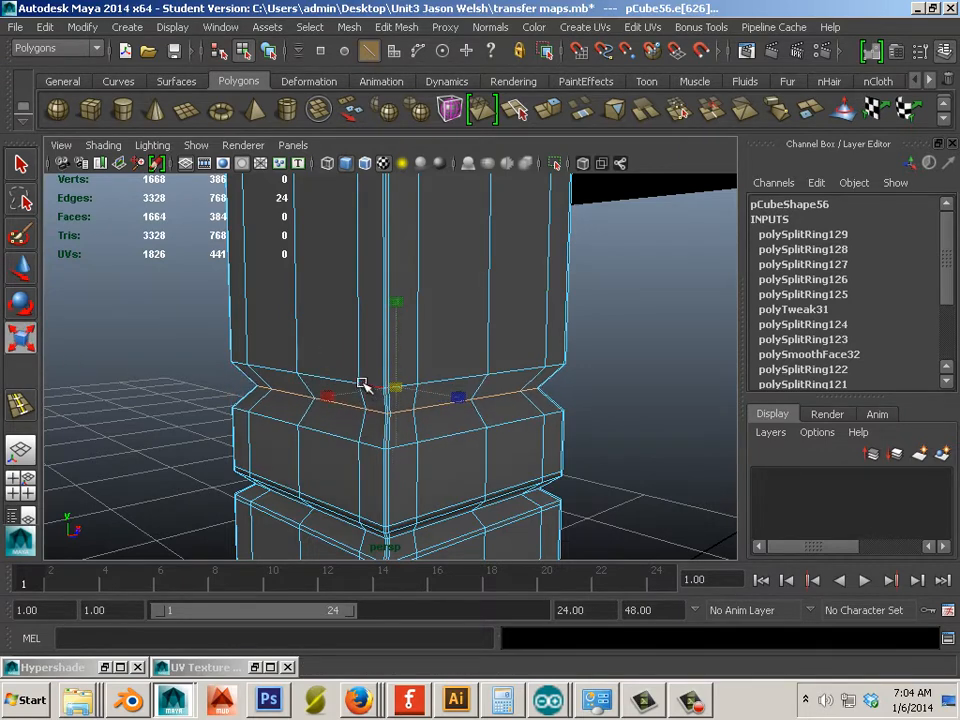
Step: Insert a horizontal edge loop around the post a short distance above the second groove
mouse_move(372, 332)
middle_mouse_down("alt")
mouse_move(368, 364)
mouse_move(362, 317)
mouse_move(362, 343)
middle_mouse_up("alt")
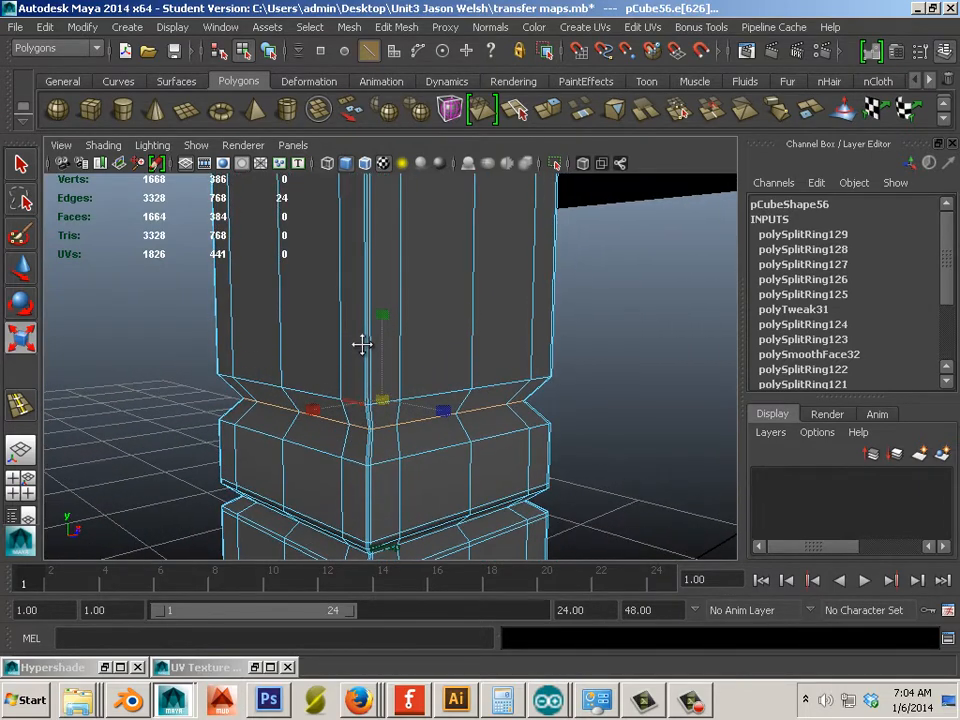
right_click_drag(362, 343, 406, 364, "alt")
middle_click_drag(378, 333, 375, 375, "alt")
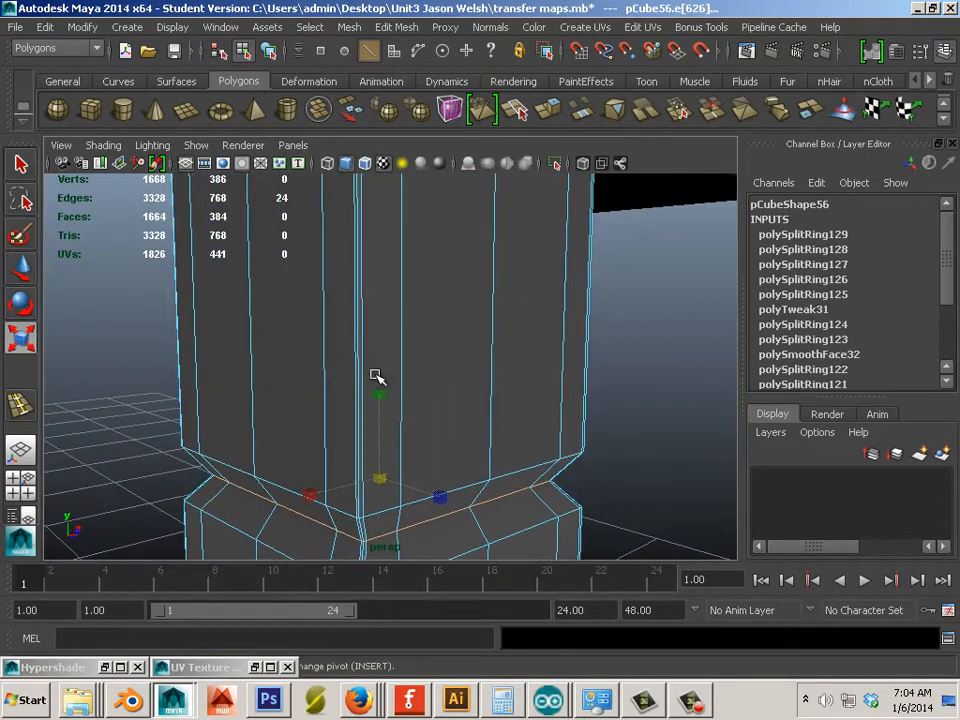
left_click(492, 28)
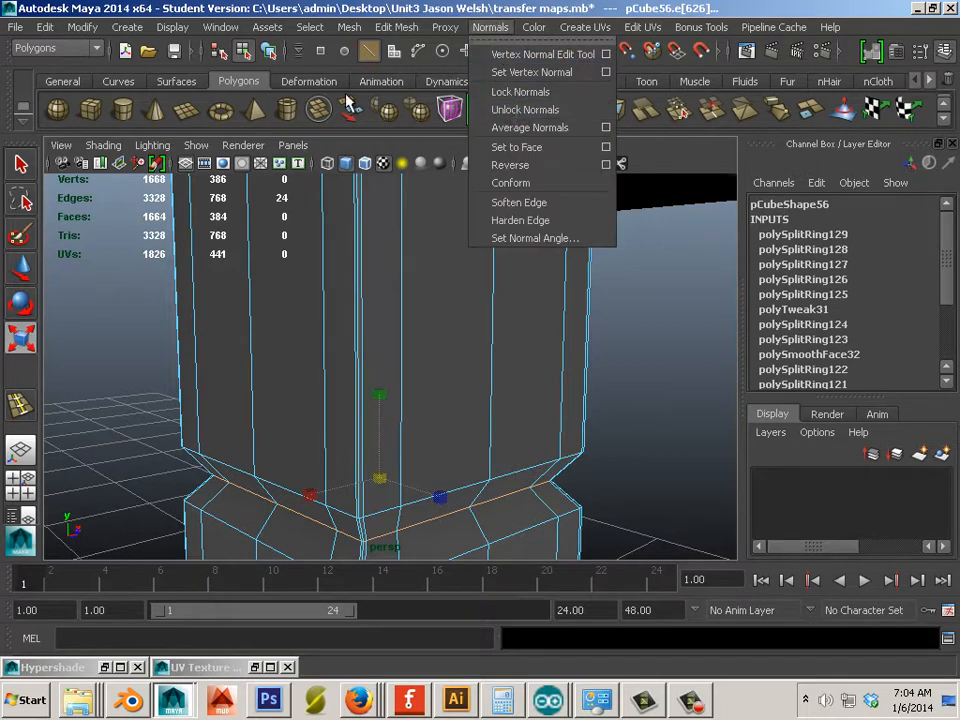
left_click(40, 240)
right_click_drag(369, 340, 445, 284)
left_click(405, 30)
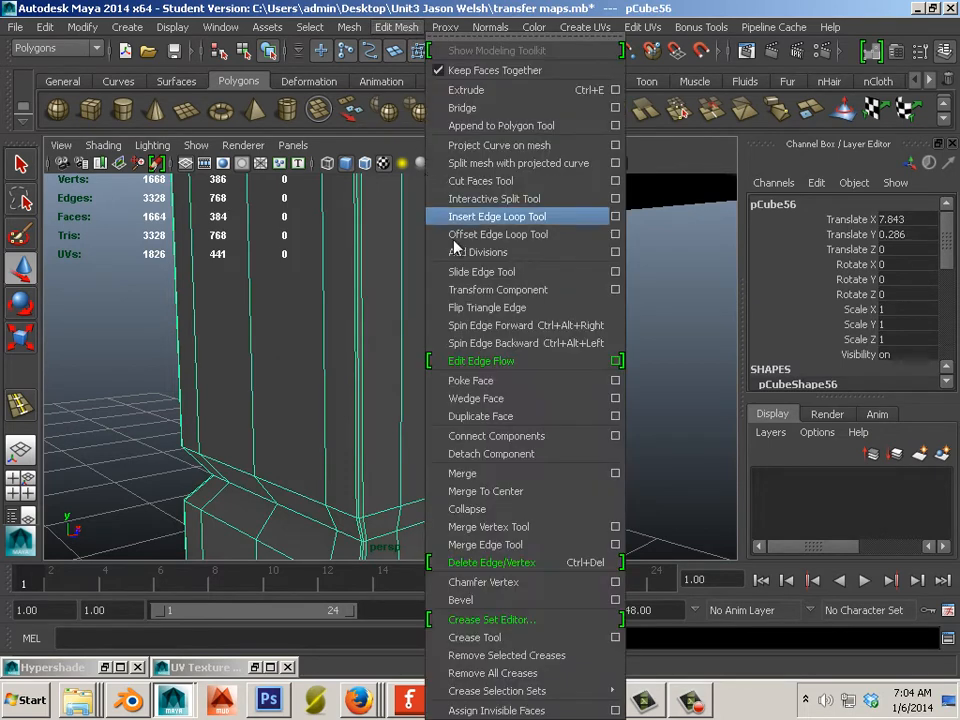
left_click(460, 233)
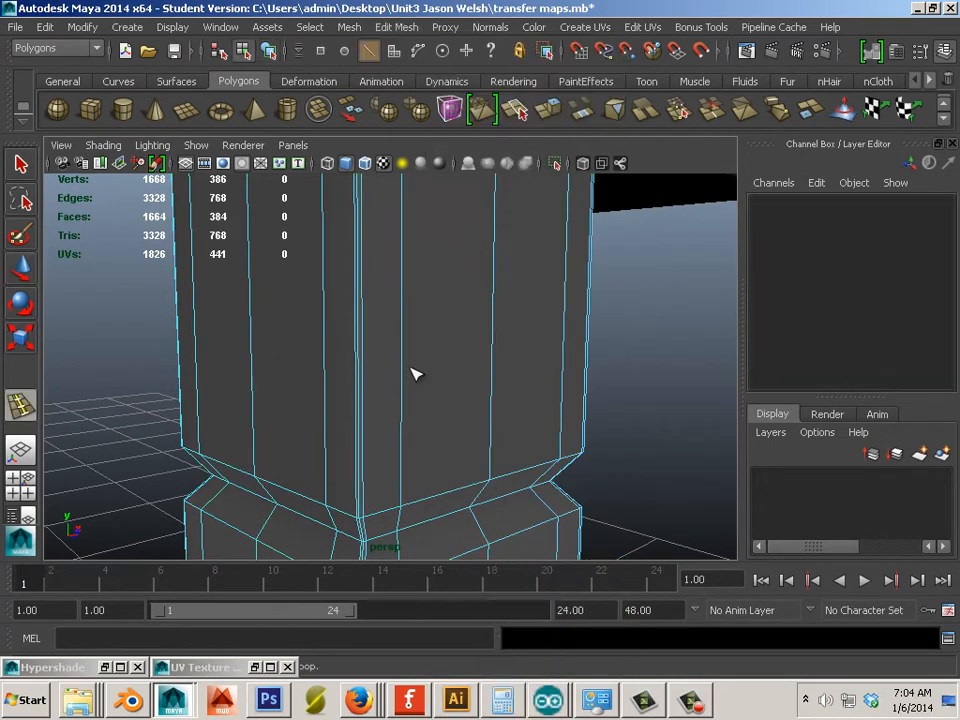
left_click(360, 349)
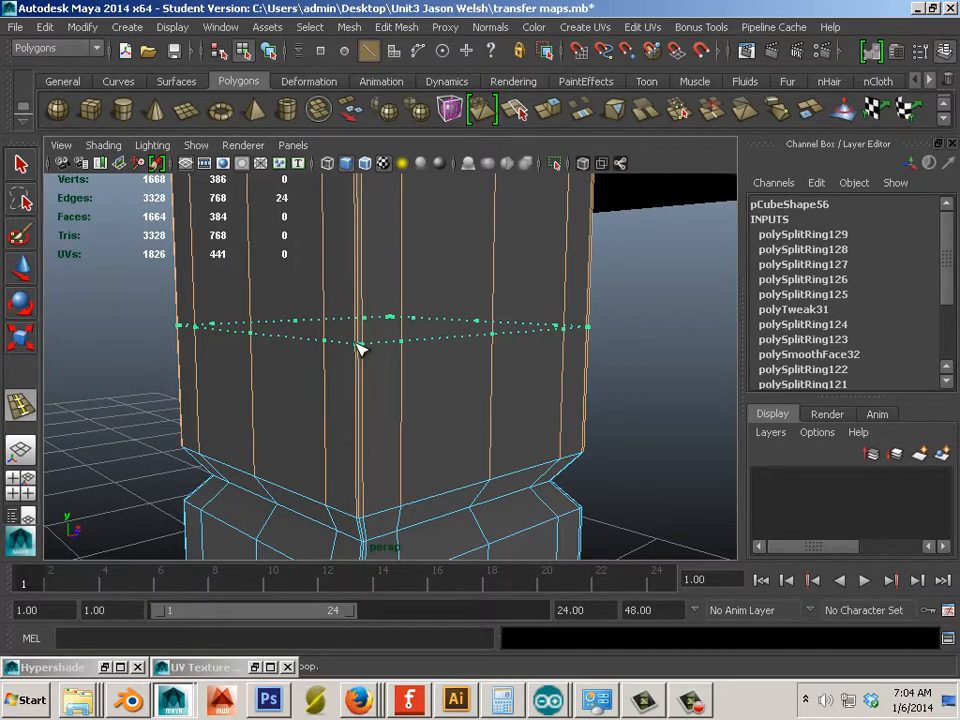
Step: Insert three closely spaced horizontal edge loops farther up the post, below the height of the cabinet body
scroll(368, 268, "up", 5)
scroll(508, 308, "down", 5)
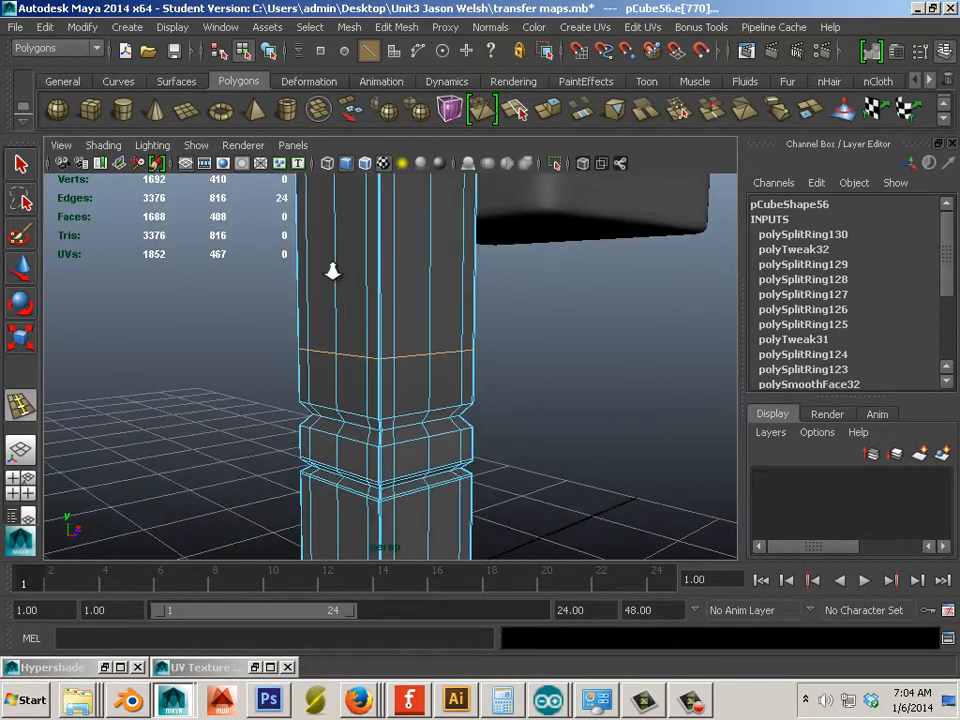
left_click(385, 269)
left_click(385, 256)
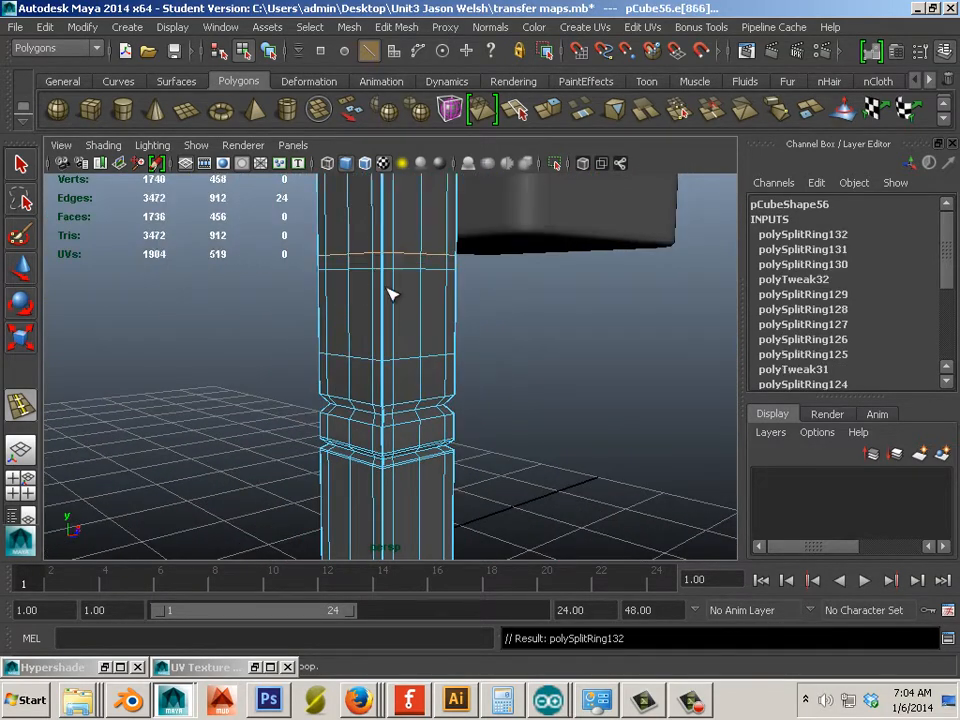
right_click_drag(382, 324, 492, 363, "alt")
middle_click_drag(429, 323, 430, 420, "alt")
left_click(391, 260)
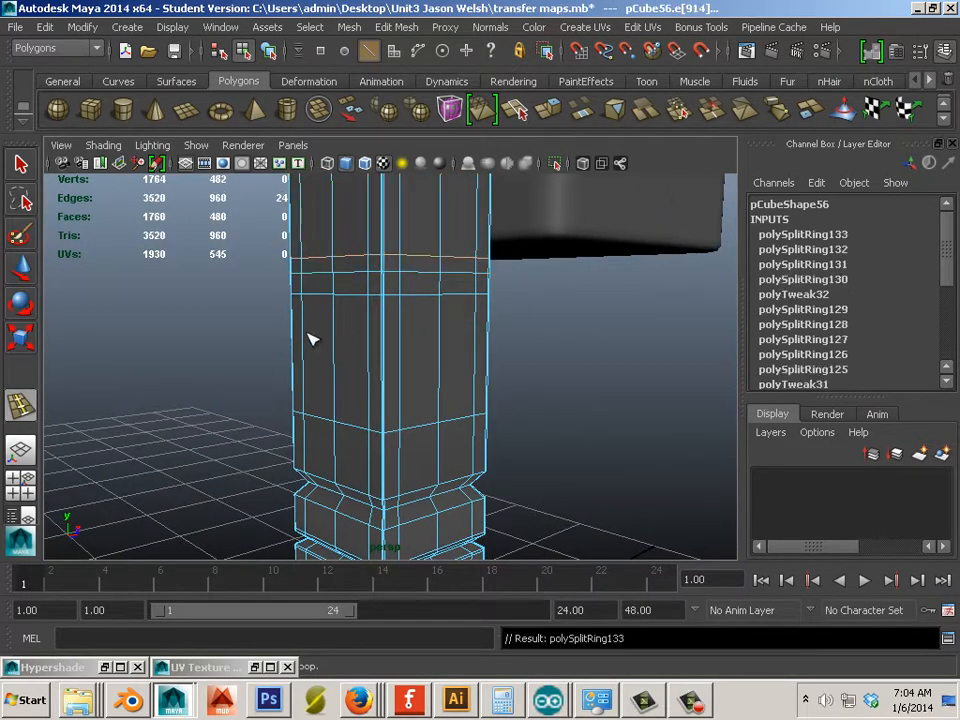
left_click(23, 269)
Step: Insert an edge loop midway between the second groove and the single loop above it, and scale it outward into a protruding ridge
right_click_drag(366, 399, 508, 488, "alt")
middle_click_drag(457, 407, 469, 298, "alt")
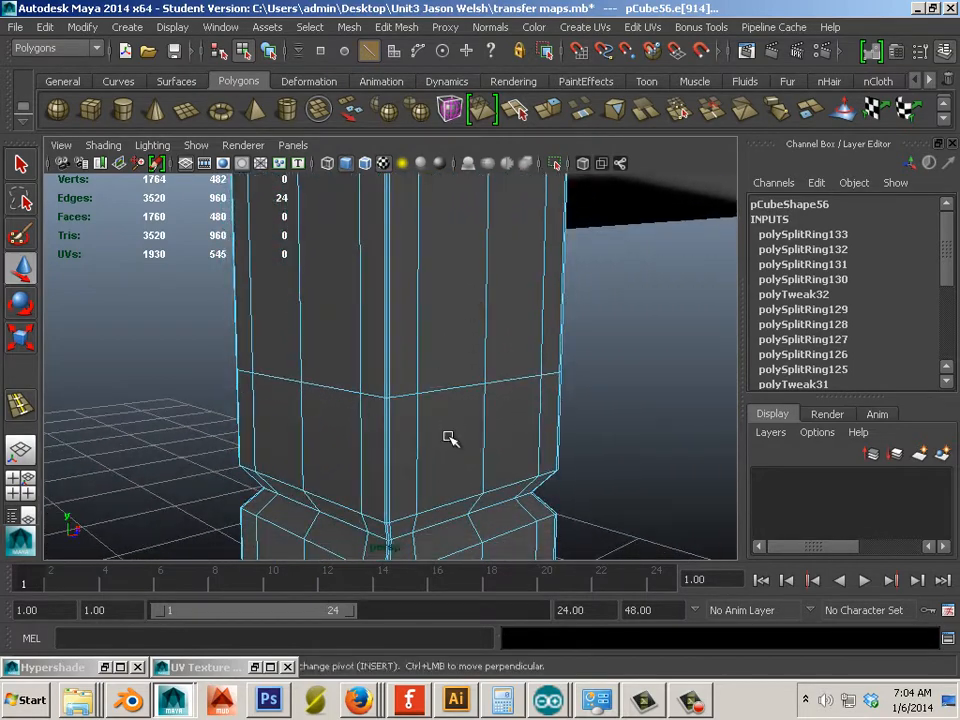
right_click_drag(418, 453, 490, 287)
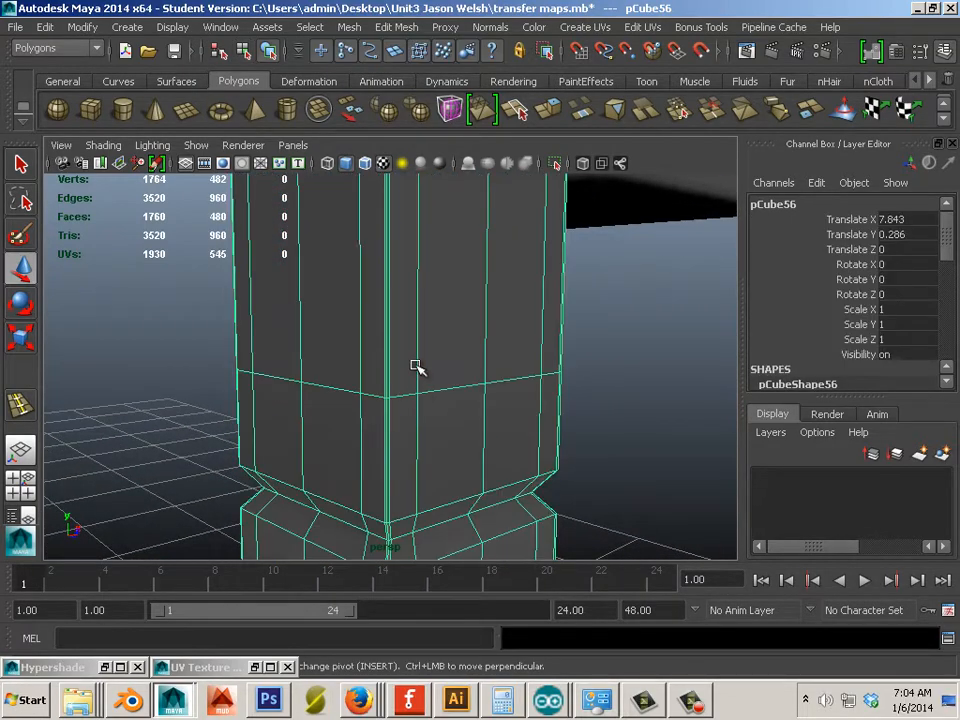
left_click(398, 27)
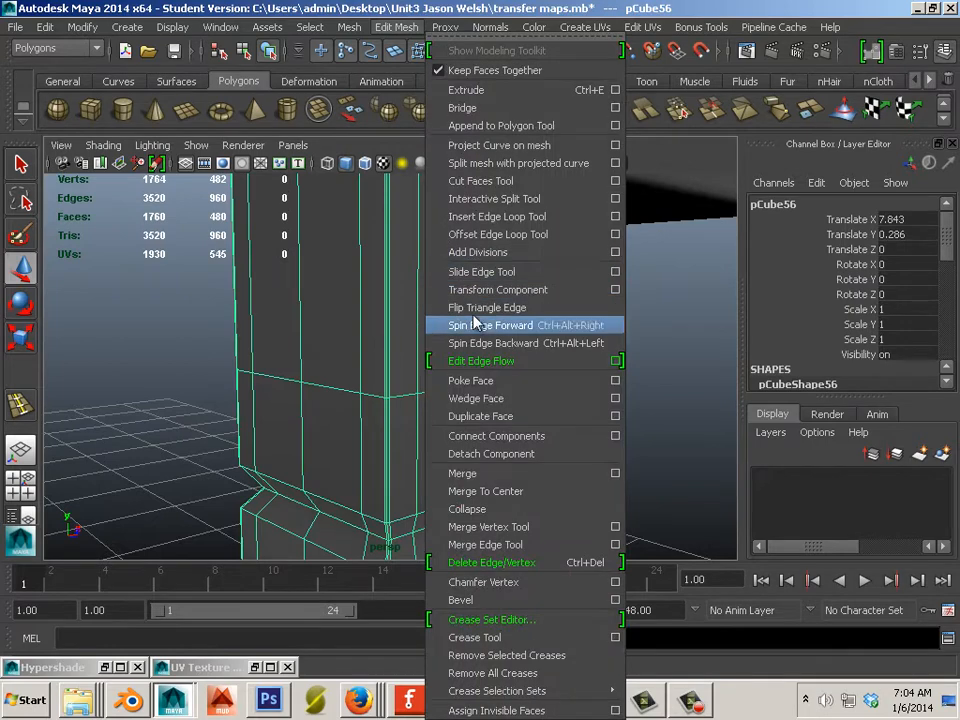
left_click(450, 212)
left_click(393, 466)
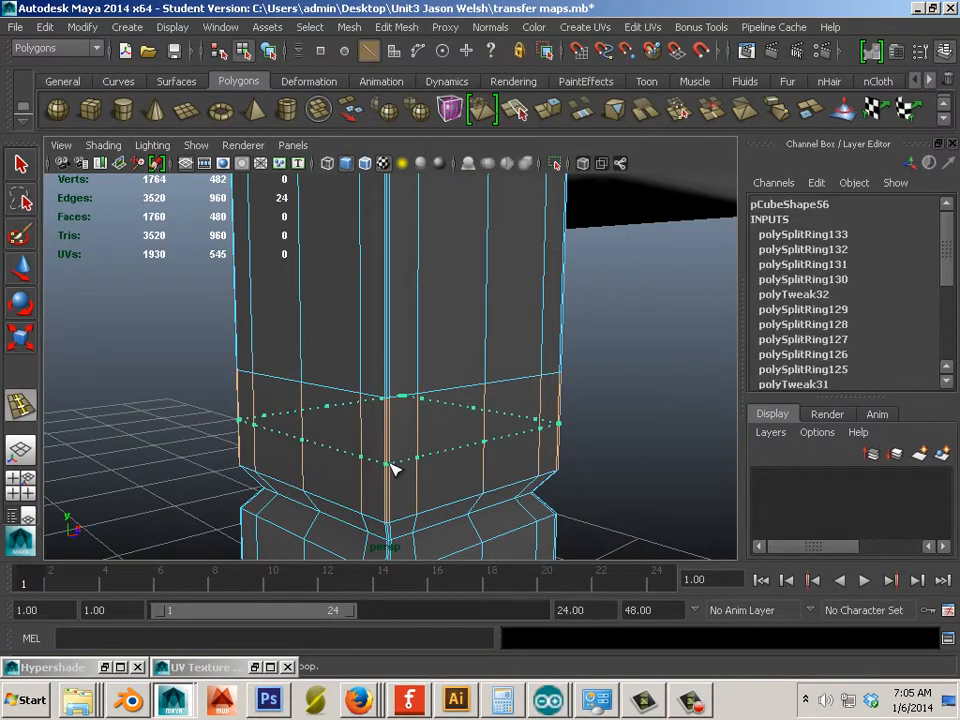
left_click(22, 340)
left_click_drag(396, 424, 441, 446)
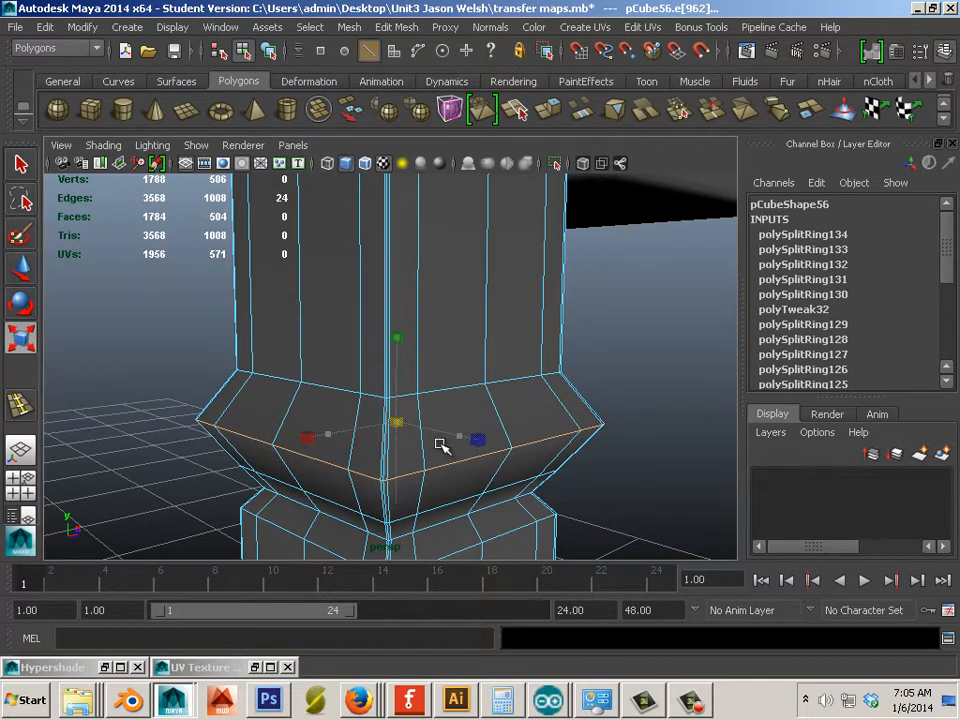
Step: Scale the middle of the three upper edge loops inward to form a V-shaped groove above the ridge
middle_click_drag(414, 293, 390, 490, "alt")
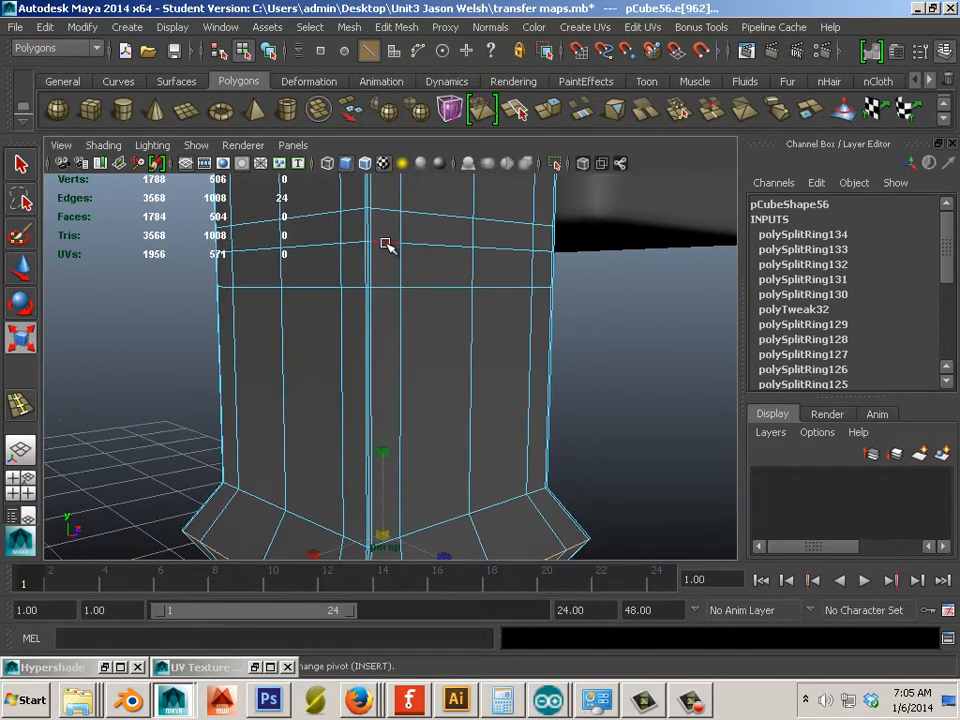
double_click(385, 245)
left_click_drag(380, 252, 345, 250)
Step: Return to object mode, preview the post smoothed, and examine the ridge and grooves from several angles
right_click_drag(523, 412, 392, 398, "alt")
middle_click_drag(392, 394, 386, 281, "alt")
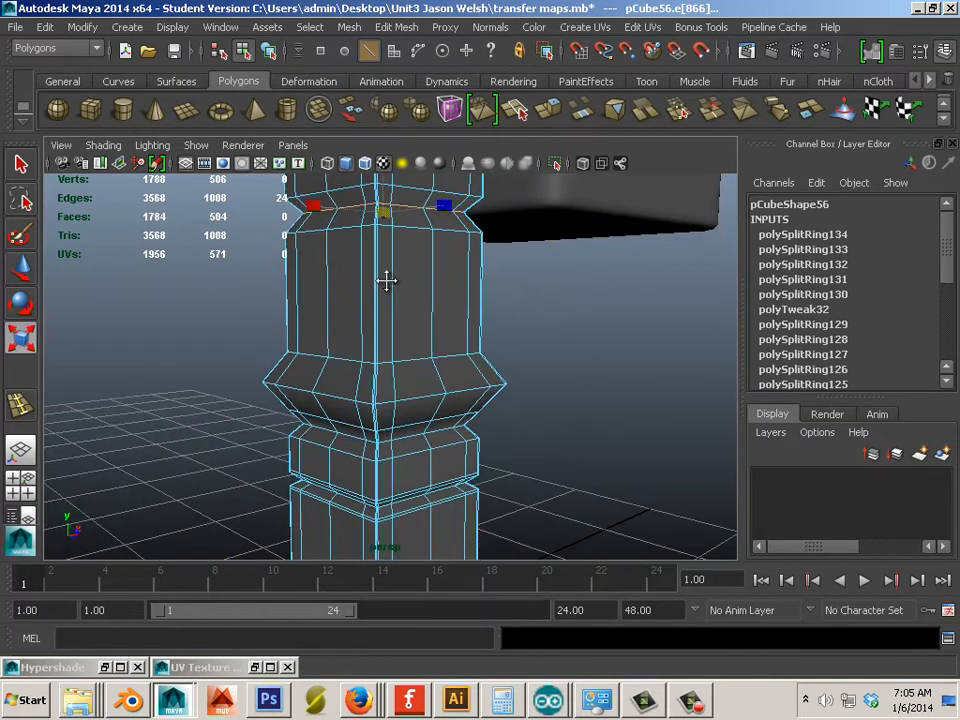
right_click_drag(386, 281, 190, 285, "alt")
middle_click_drag(360, 332, 360, 339, "alt")
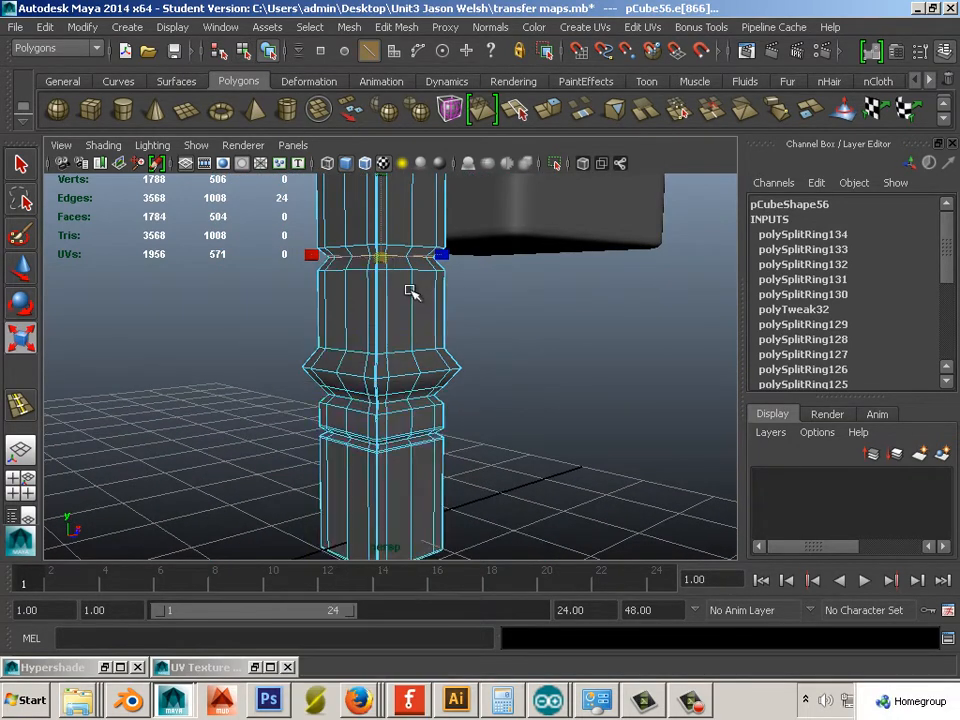
key("F8")
left_click(578, 487)
left_click_drag(578, 487, 433, 433, "alt")
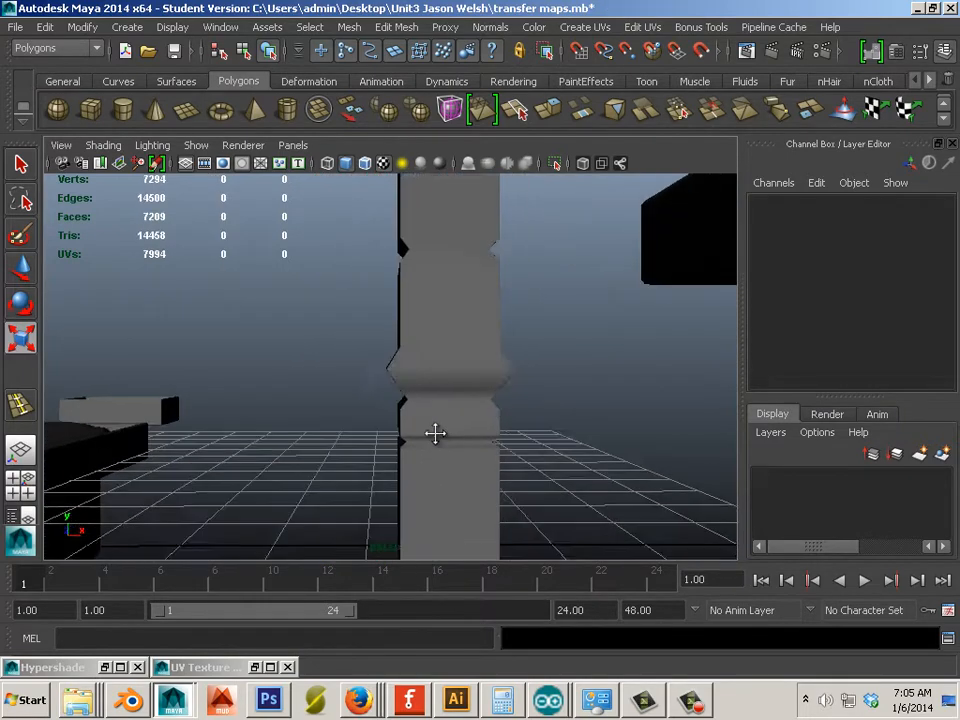
left_click(462, 386)
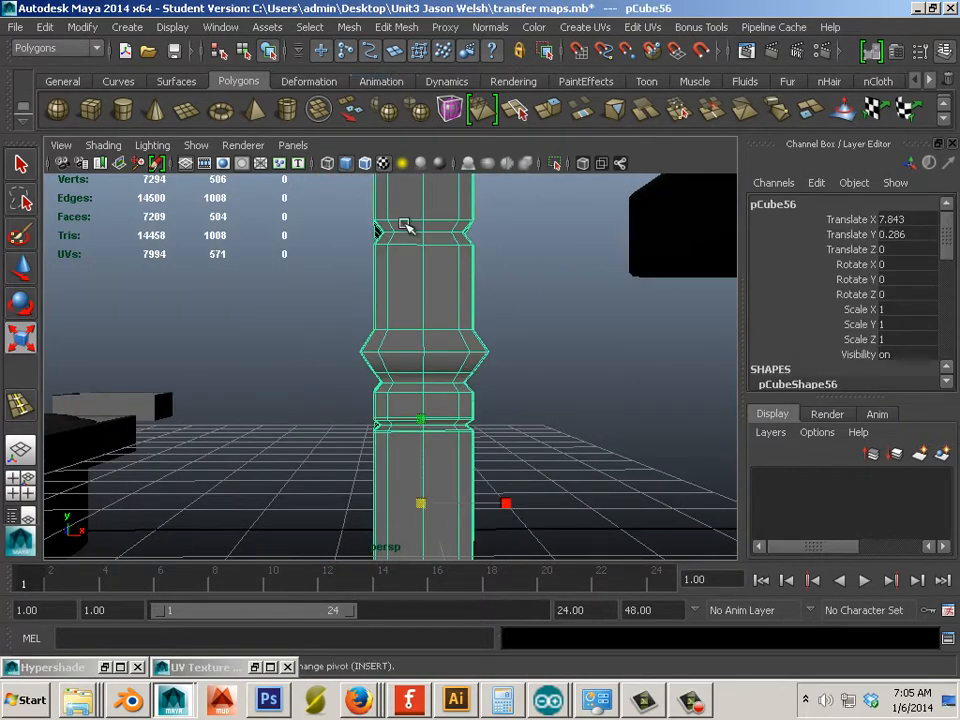
key("3")
left_click(508, 400)
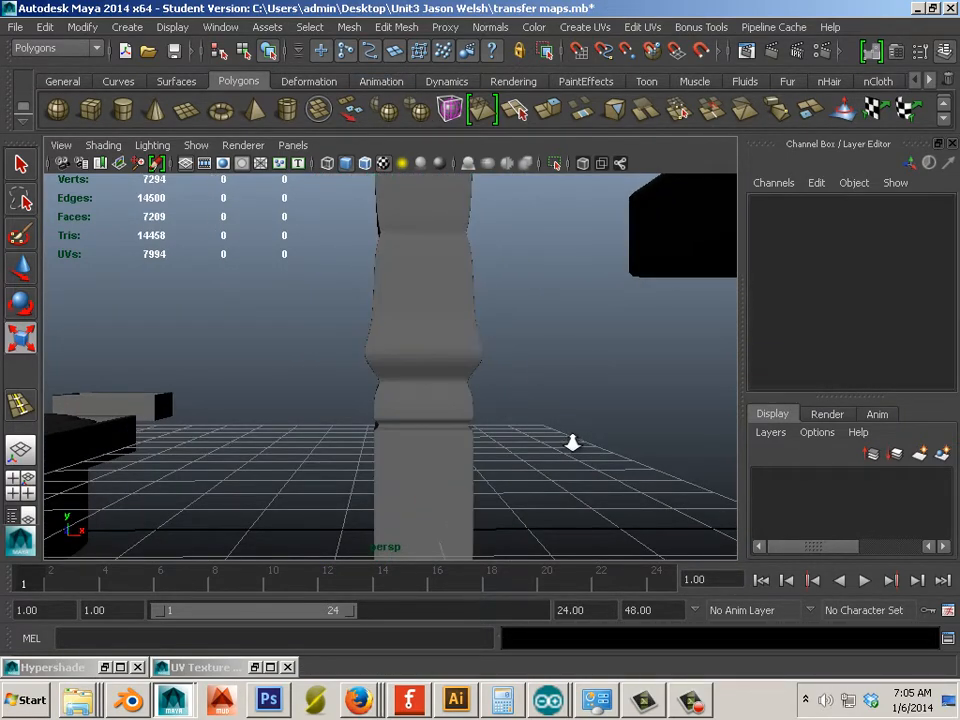
left_click_drag(573, 443, 423, 380, "alt")
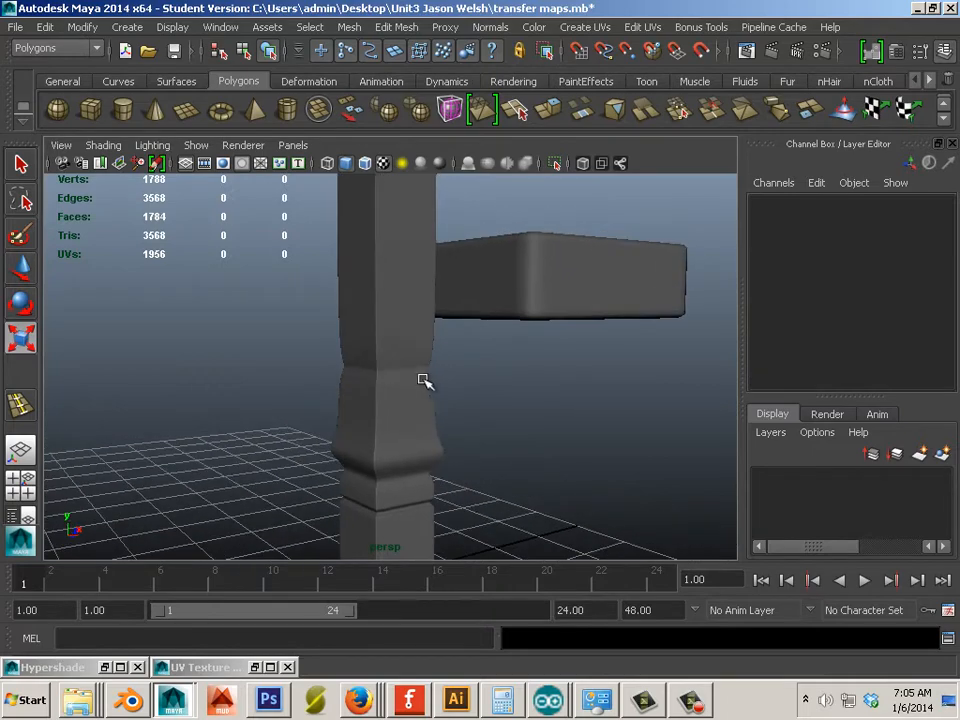
scroll(418, 382, "up", 3)
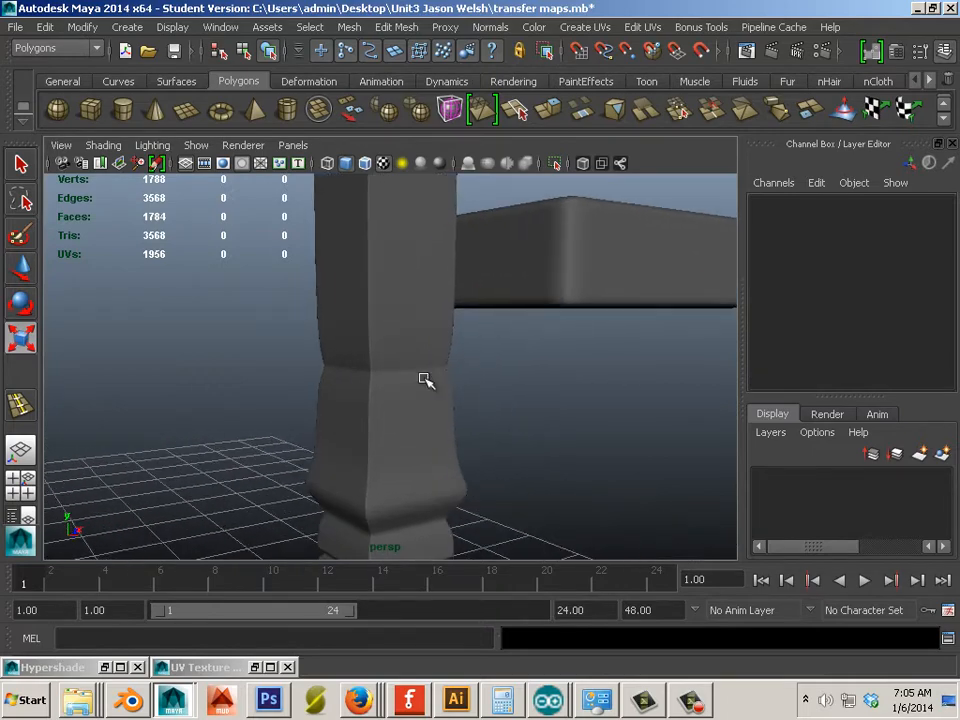
Step: Compare the upper groove close up with the post's smooth preview off and on, leaving the preview off
left_click(381, 372)
key("1")
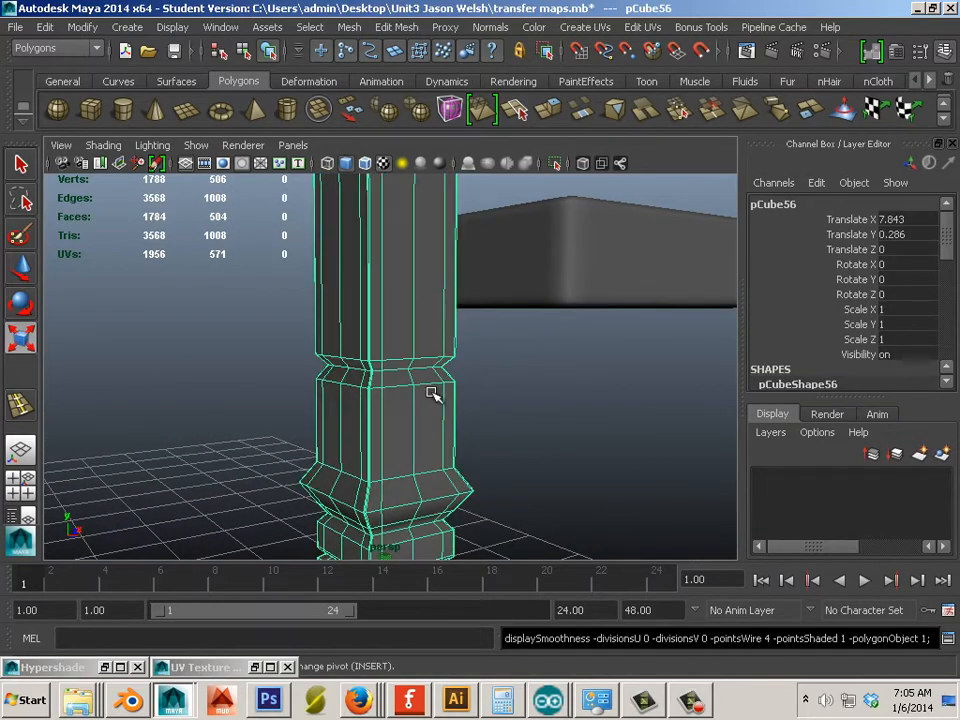
right_click_drag(385, 374, 650, 488, "alt")
middle_click_drag(502, 434, 501, 401, "alt")
key("3")
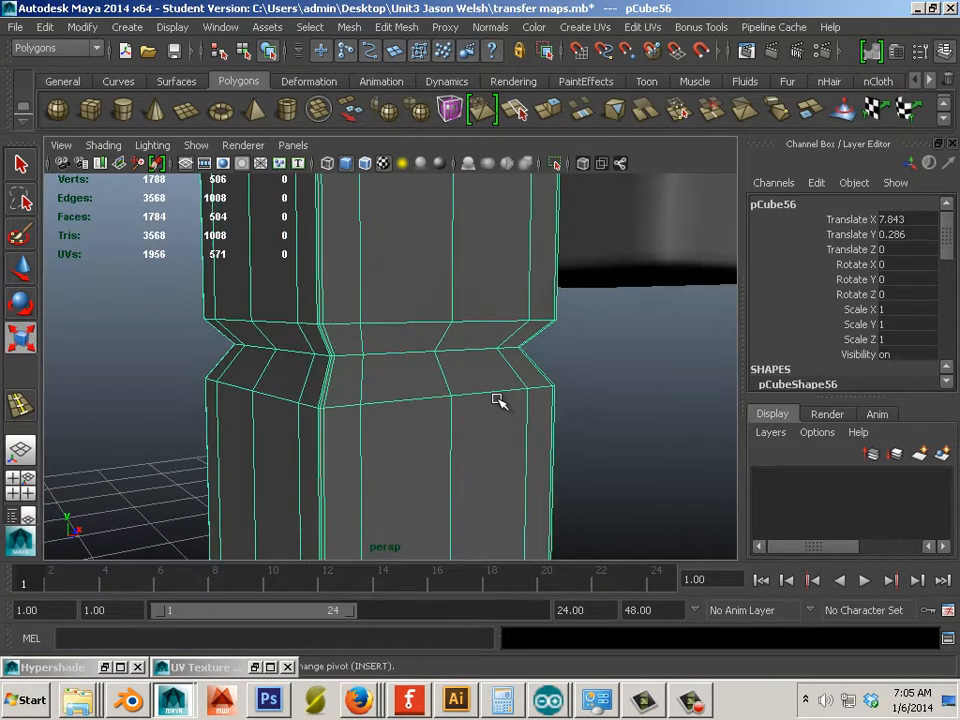
key("1")
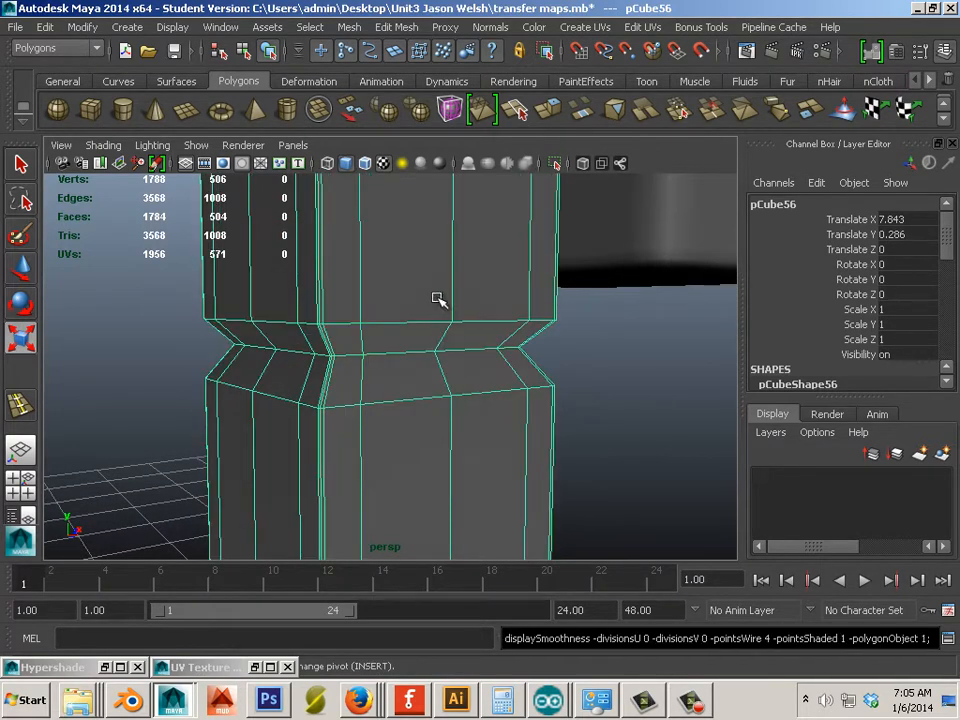
left_click(400, 27)
left_click(475, 122)
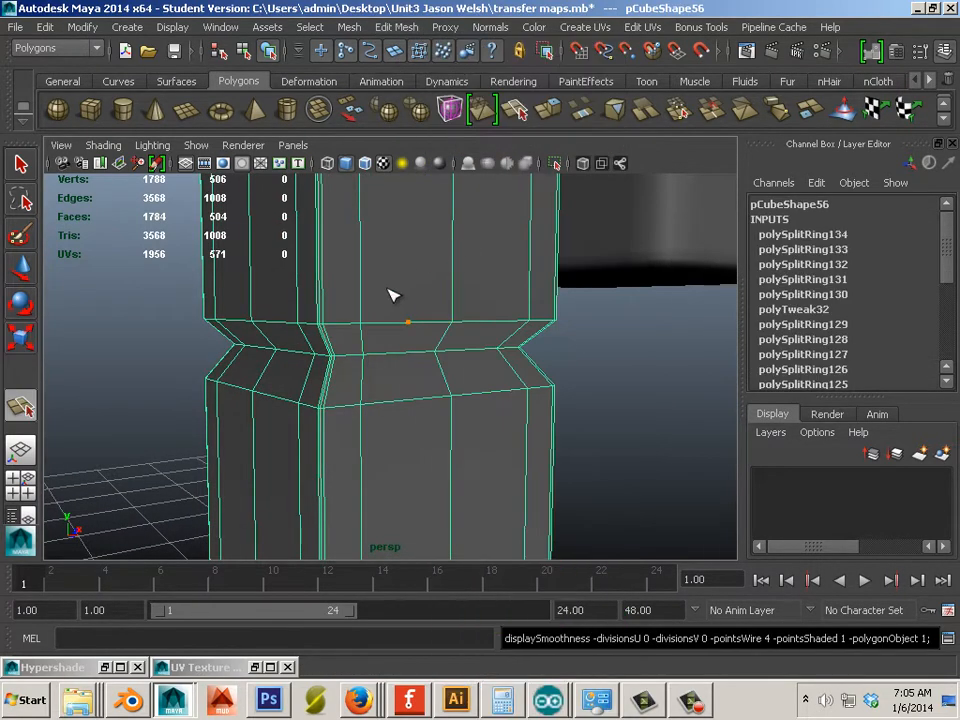
left_click(327, 314)
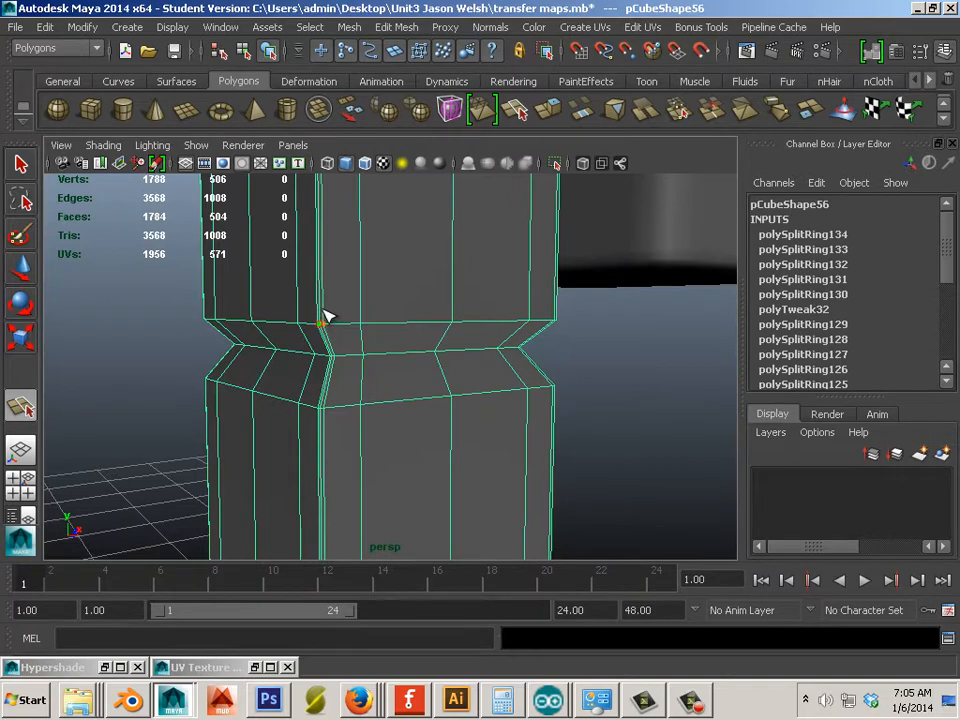
left_click(22, 272)
right_click_drag(274, 283, 356, 256)
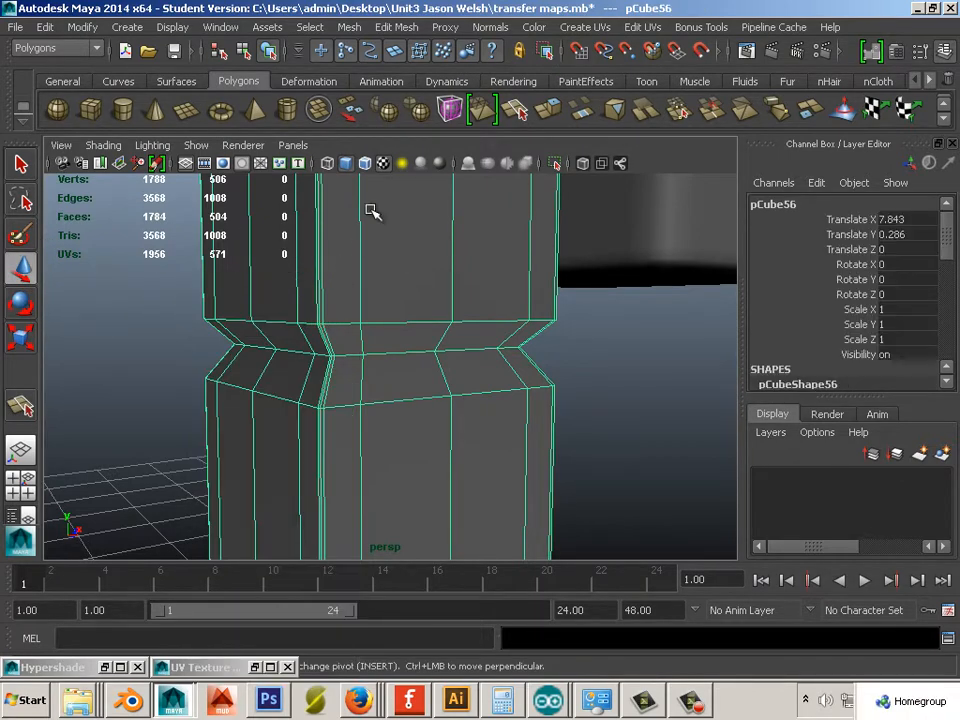
Step: Insert a supporting edge loop just above the top edge of the upper groove
left_click(400, 27)
left_click(560, 214)
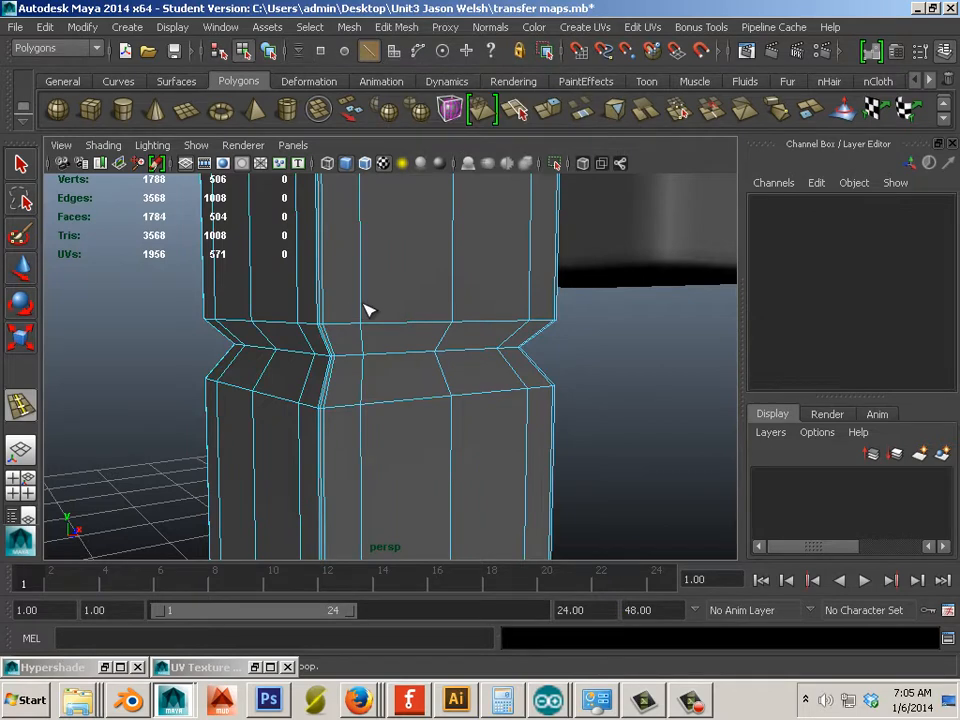
left_click(364, 316)
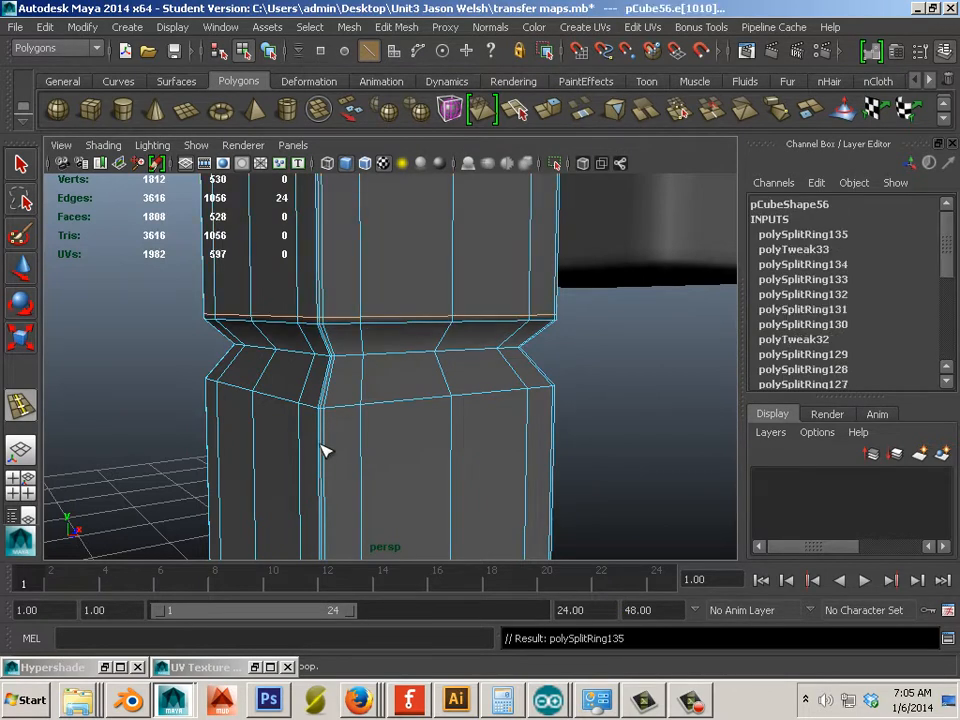
Step: Insert a supporting edge loop just below the groove's bottom edge, return to object mode, and inspect the smoothed post
left_click_drag(322, 452, 327, 414)
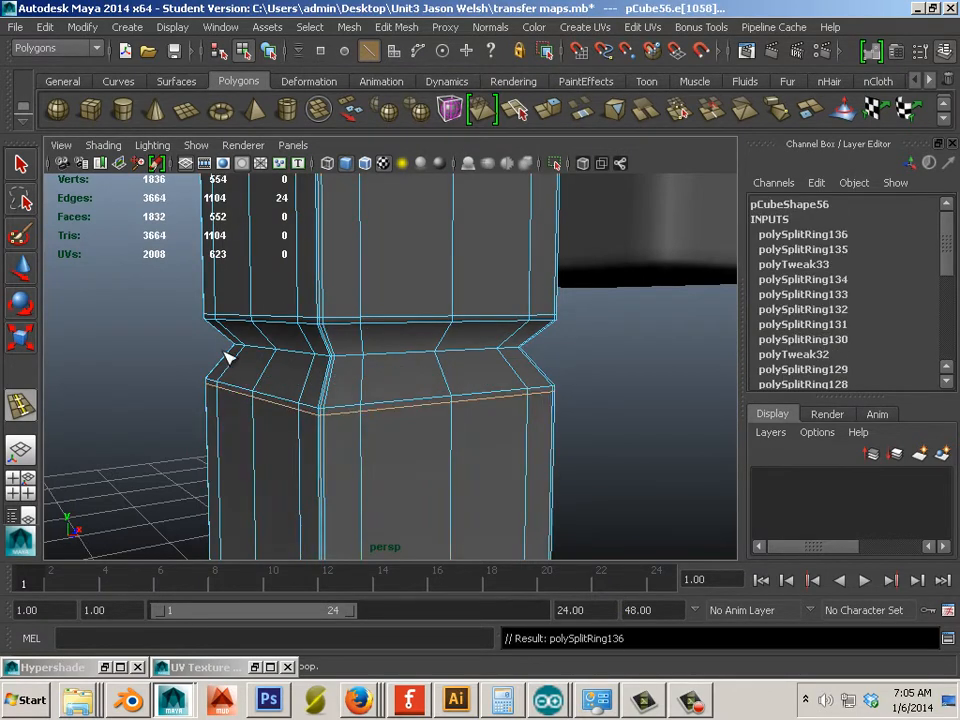
left_click(16, 274)
right_click_drag(281, 311, 372, 292)
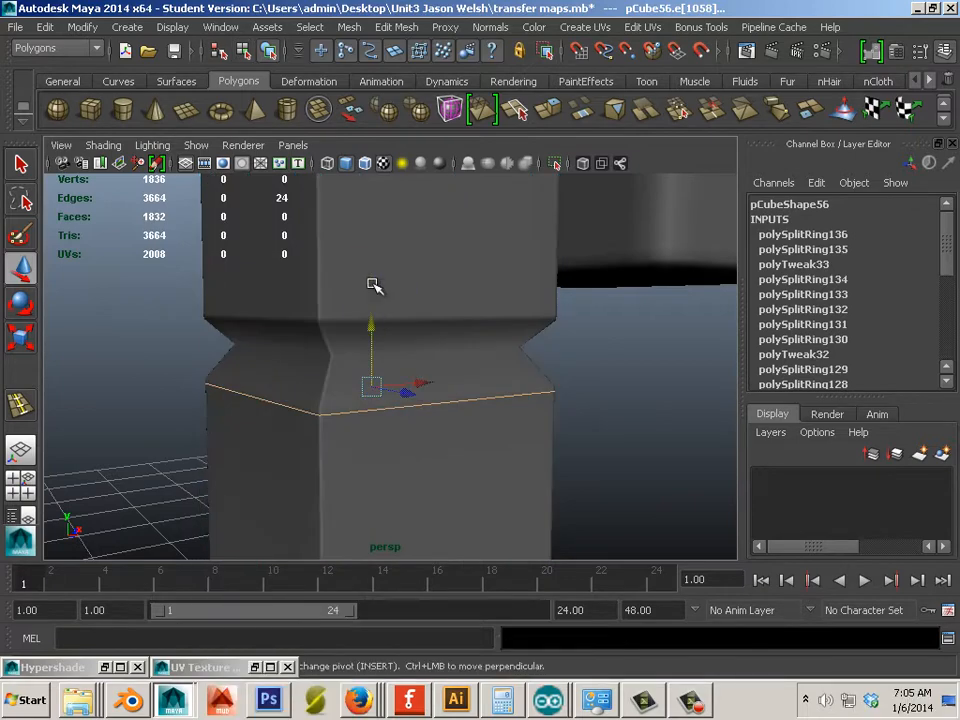
left_click(373, 286)
left_click(620, 416)
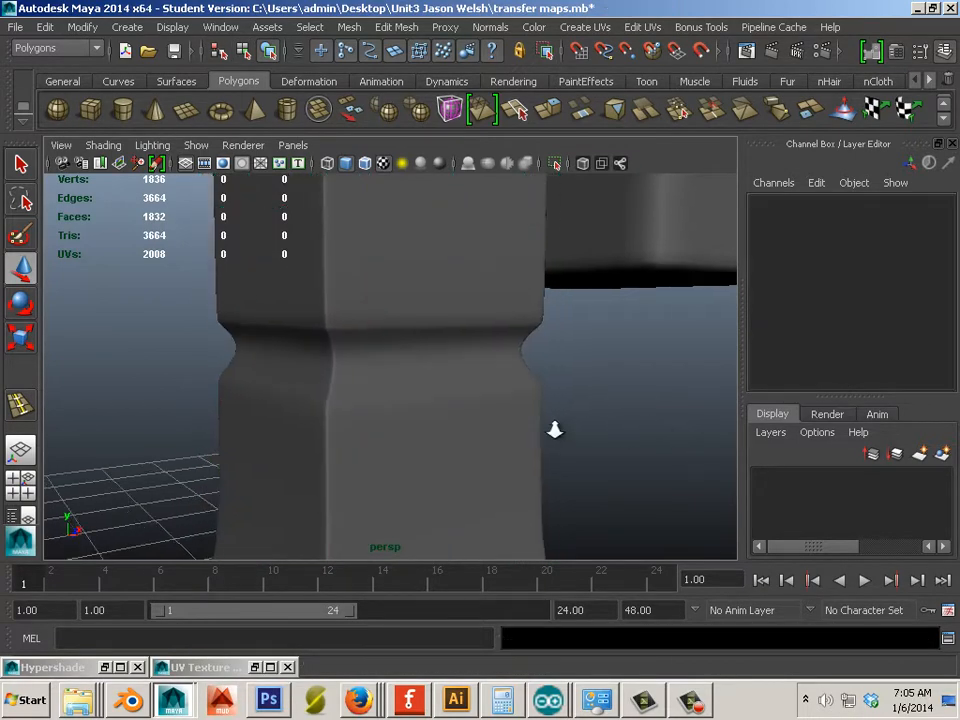
right_click_drag(553, 429, 381, 403, "alt")
middle_click_drag(381, 403, 384, 318, "alt")
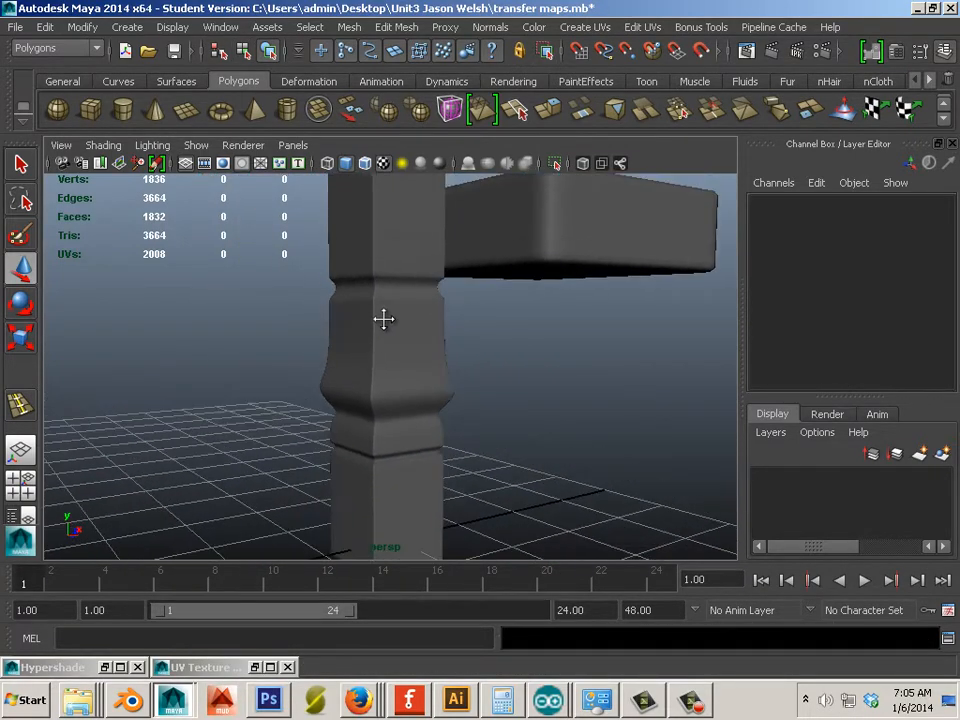
left_click_drag(384, 318, 405, 489, "alt")
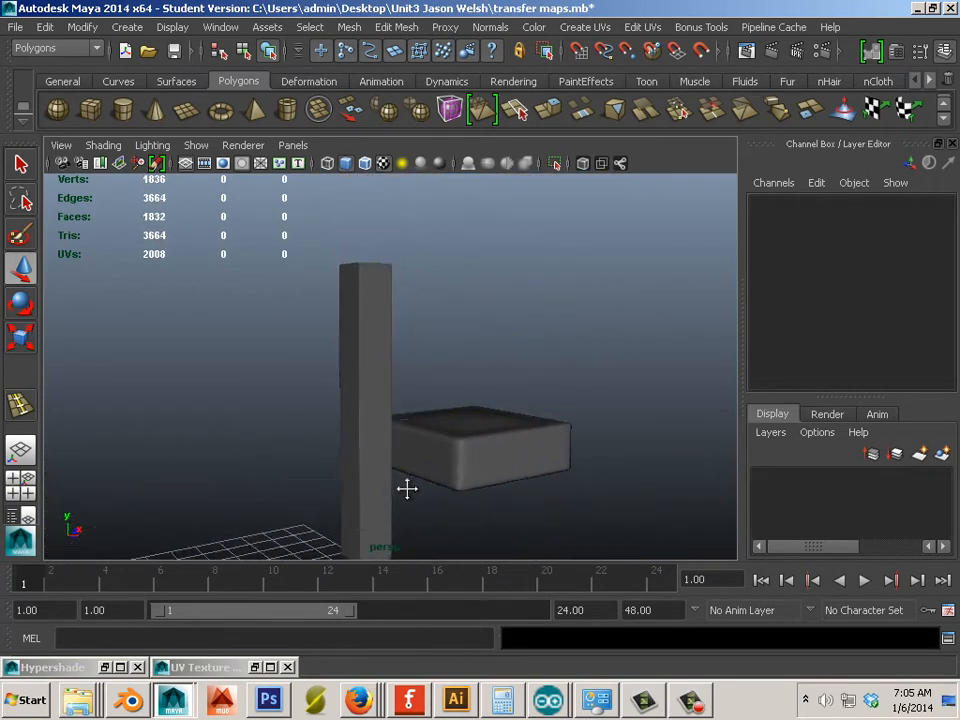
scroll(415, 408, "up", 2)
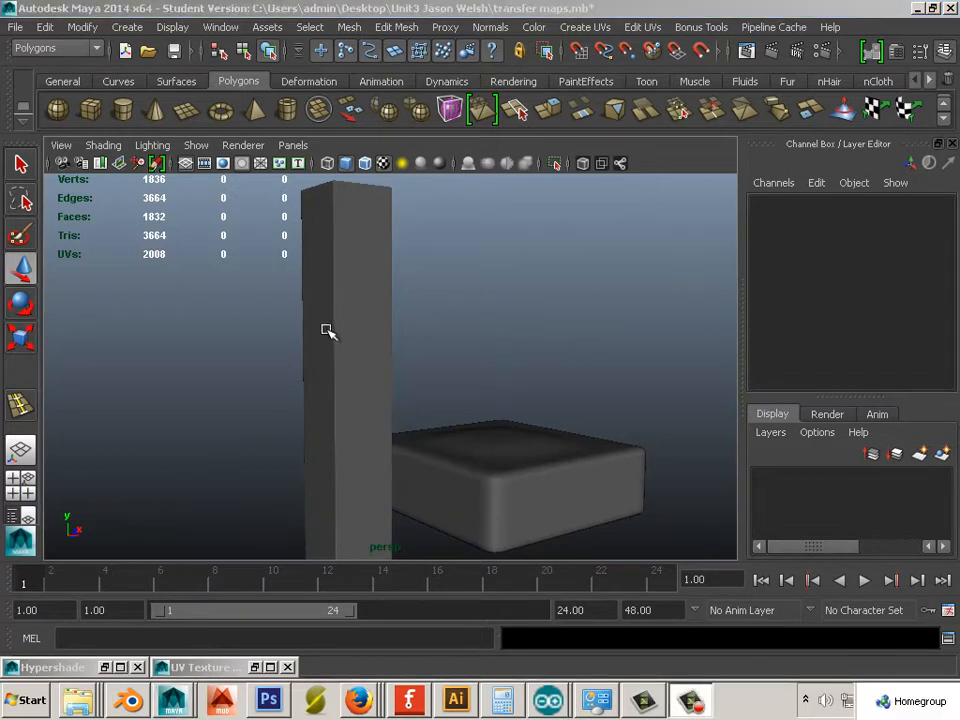
Step: Turn off the post's smooth preview and insert three closely spaced edge loops around its upper section
left_click_drag(328, 332, 411, 377, "alt")
left_click(403, 367)
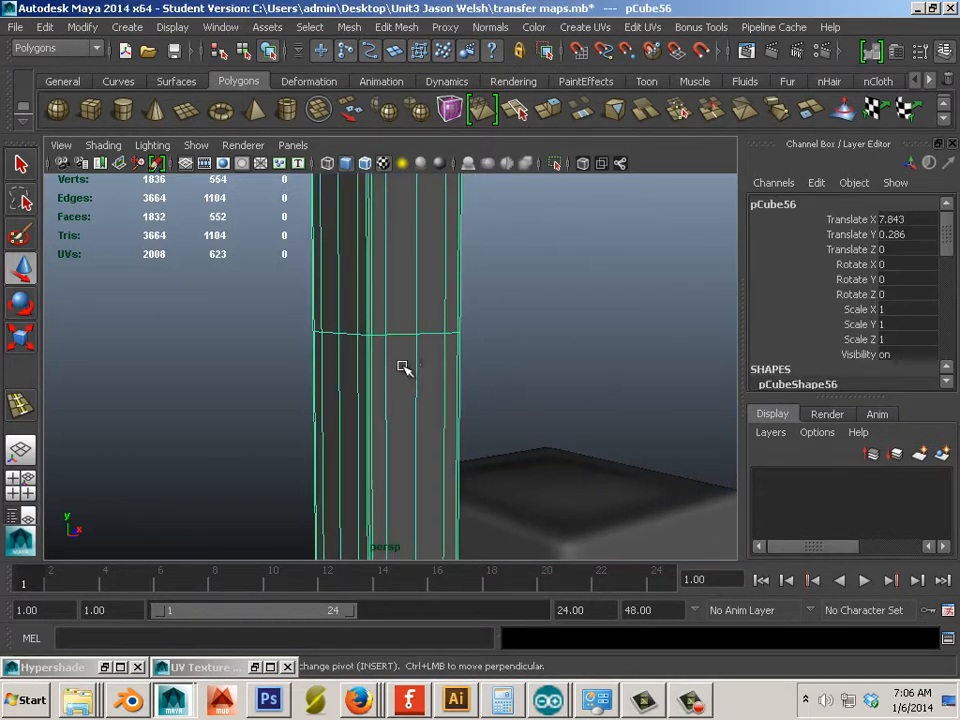
key("1")
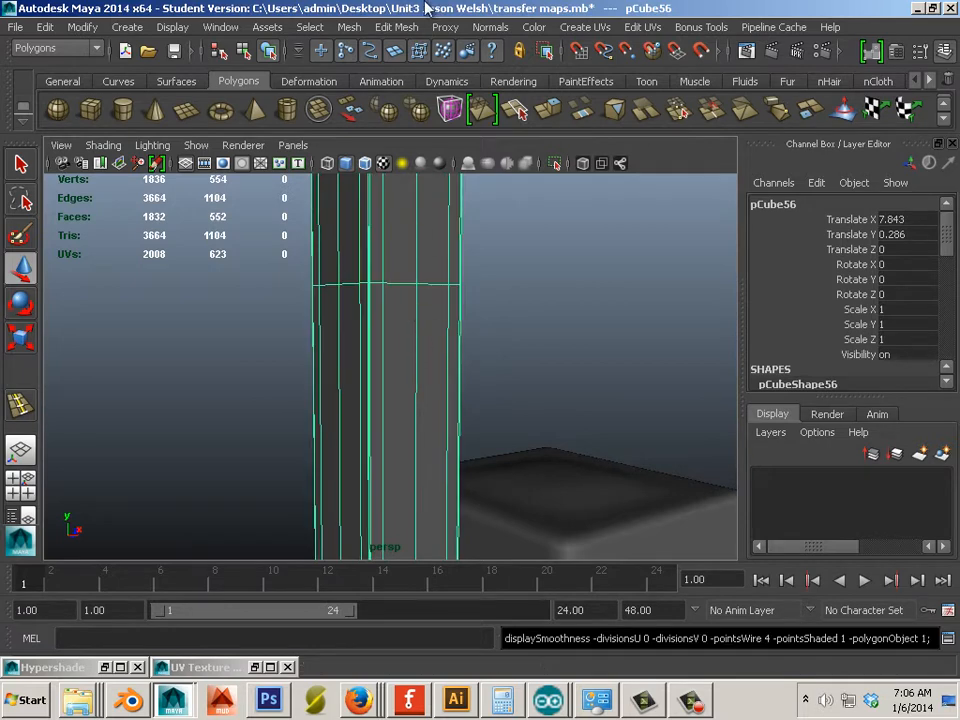
left_click(400, 27)
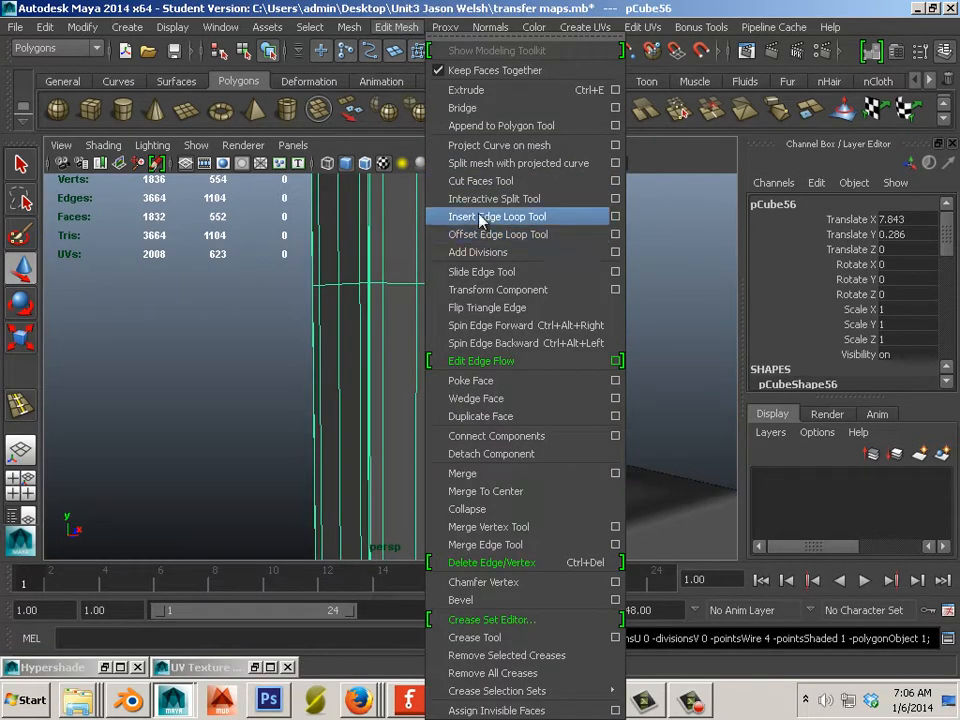
left_click(510, 214)
right_click_drag(595, 279, 452, 266, "alt")
left_click_drag(452, 266, 432, 339, "alt")
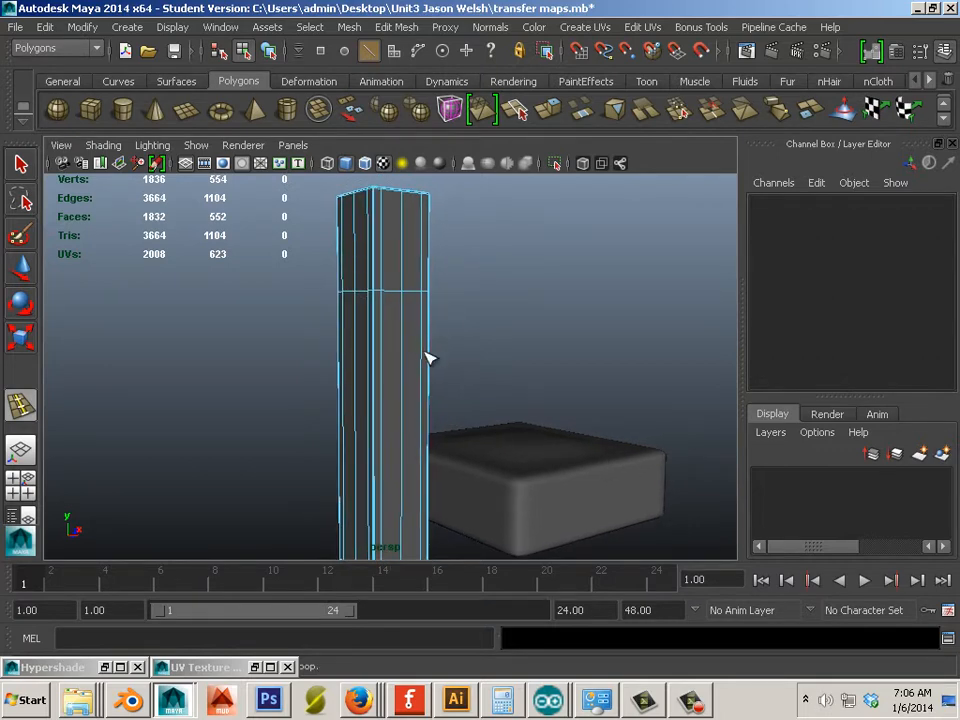
left_click(428, 356)
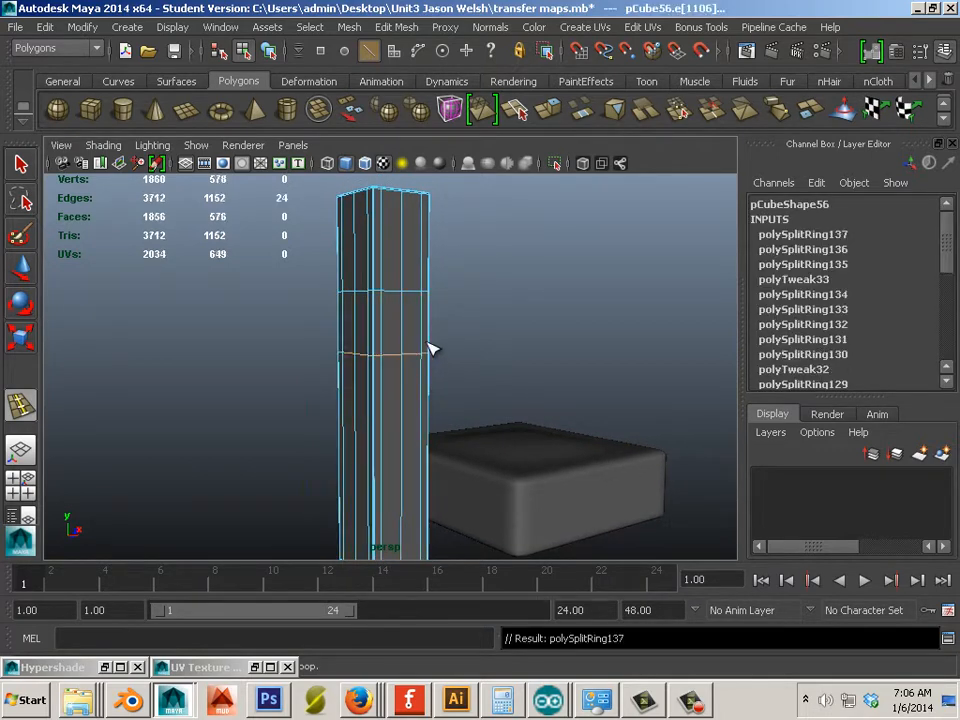
left_click_drag(430, 349, 432, 347)
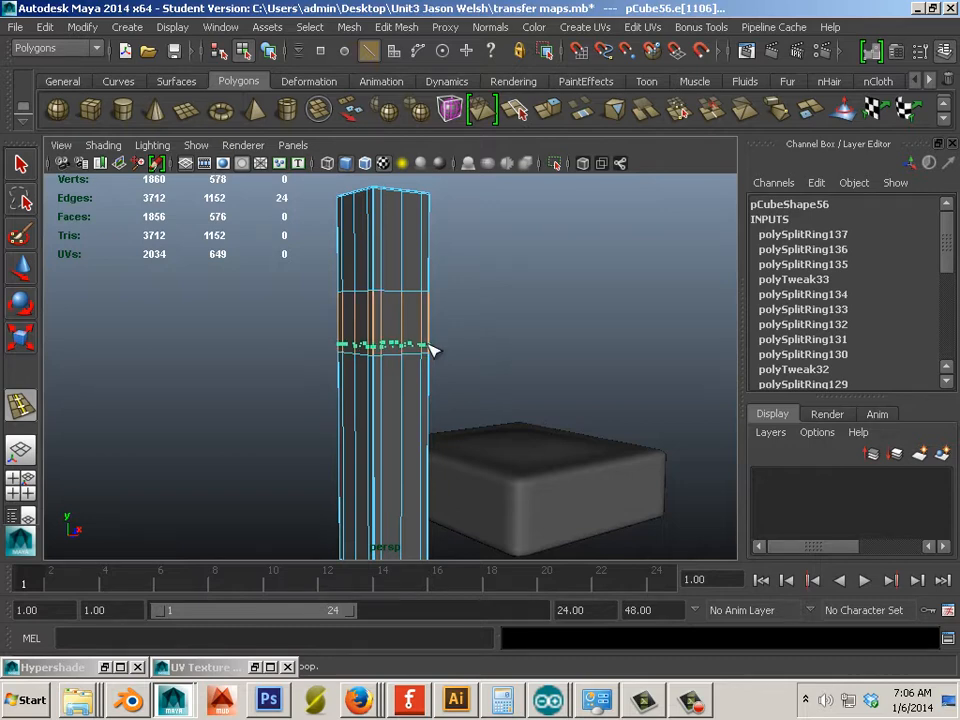
left_click_drag(432, 347, 433, 349)
right_click_drag(433, 349, 700, 428, "alt")
left_click_drag(335, 368, 333, 366)
Step: Scale the middle of the three new edge loops inward to form a V-shaped groove
key("w")
right_click_drag(320, 320, 336, 266)
double_click(401, 326)
key("r")
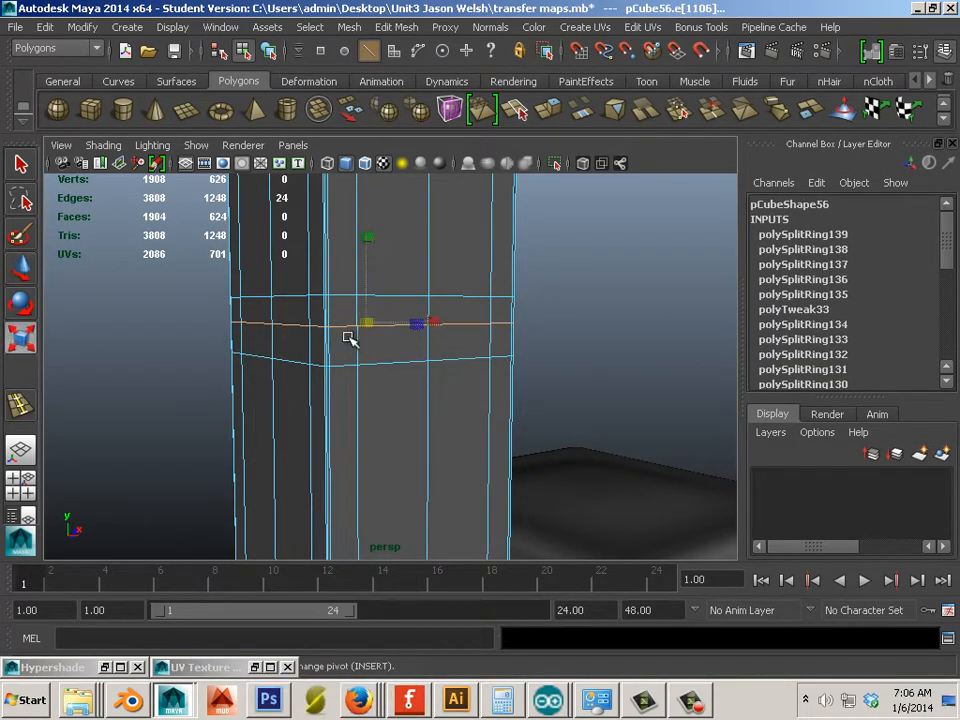
left_click_drag(360, 326, 340, 327)
Step: Insert three edge loops just above the new groove and scale the middle one inward to form a second matching groove
middle_click_drag(339, 326, 360, 407, "alt")
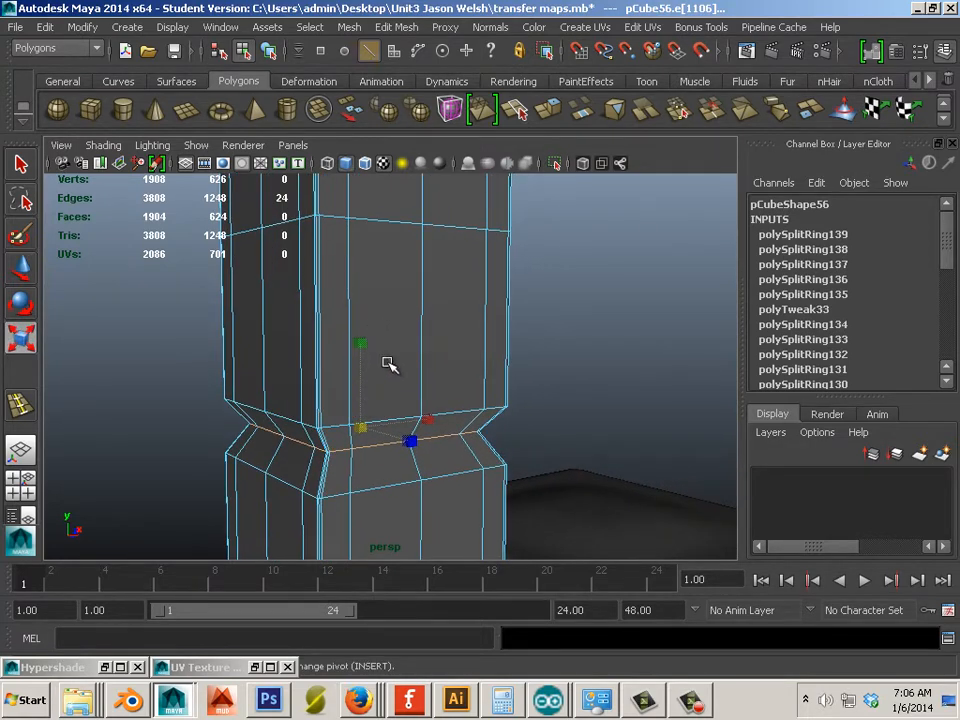
left_click(397, 27)
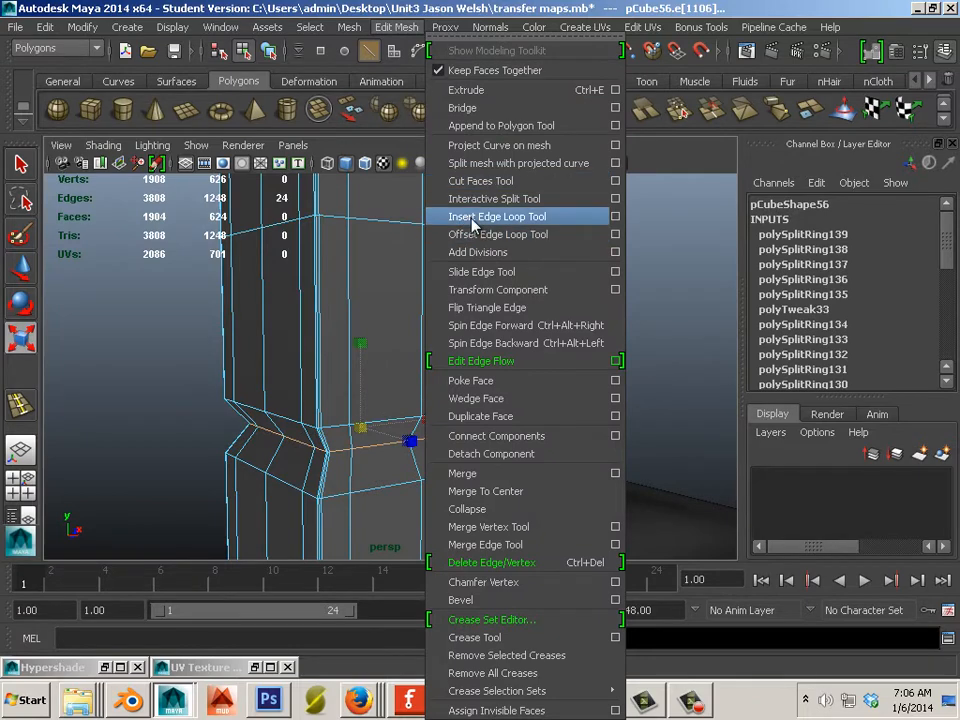
left_click(465, 214)
left_click(421, 365)
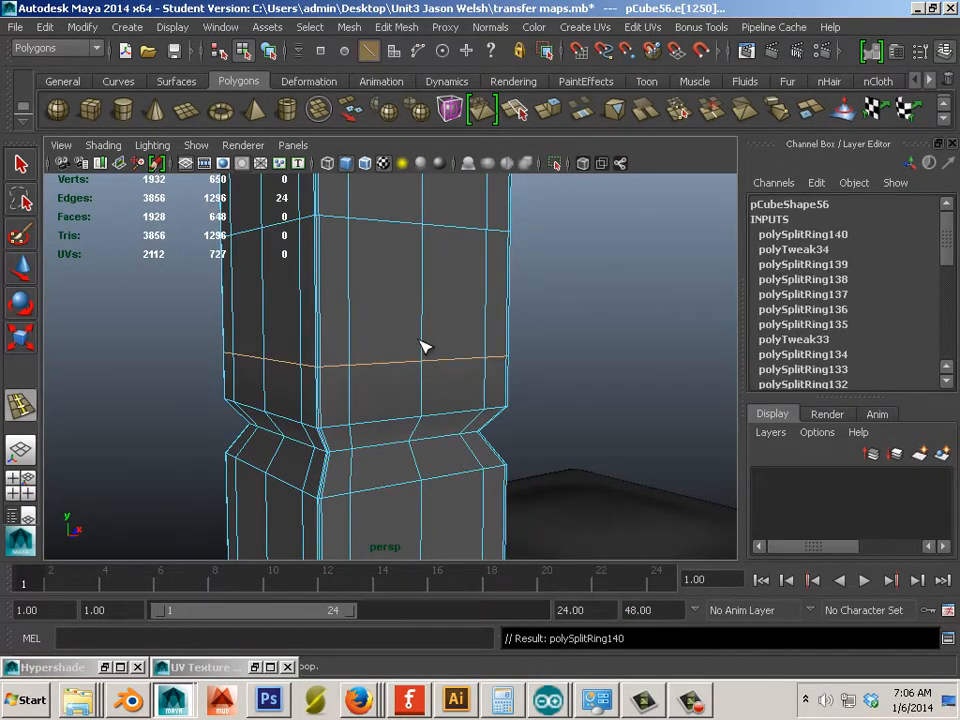
left_click(421, 318)
left_click(343, 340)
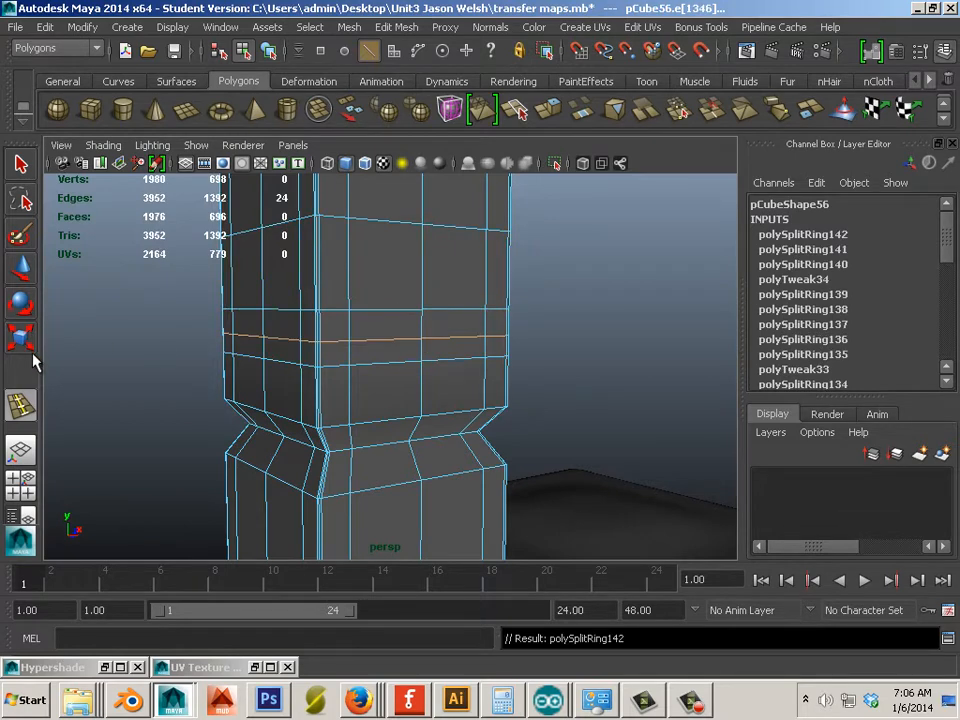
key("r")
left_click_drag(364, 333, 331, 320)
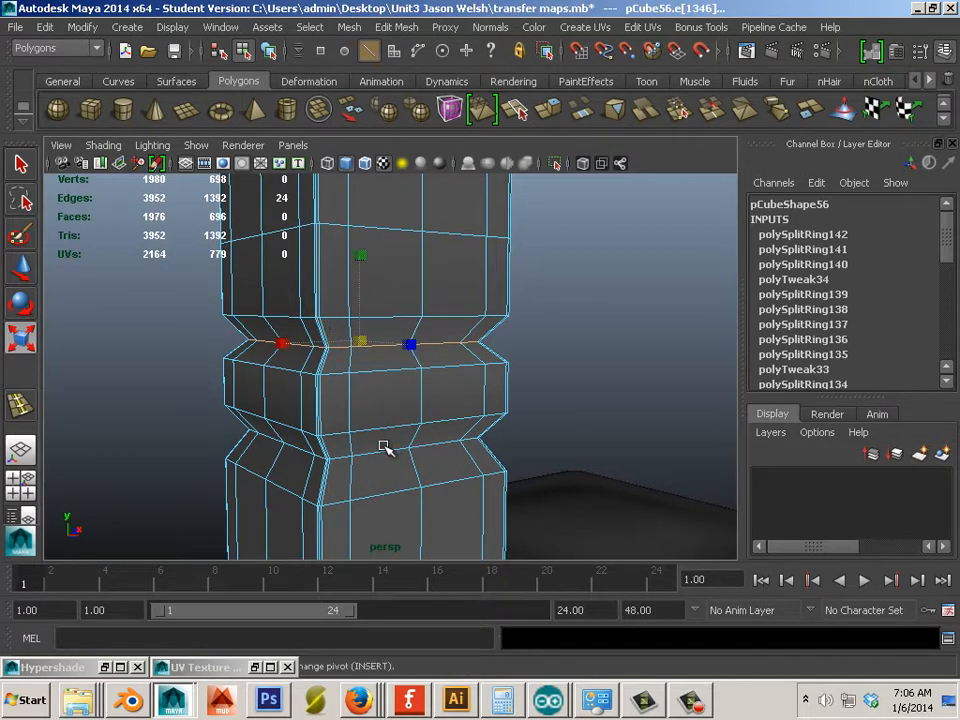
Step: Insert an edge loop between the second groove and the existing horizontal loop above it
middle_click_drag(390, 375, 396, 450, "alt")
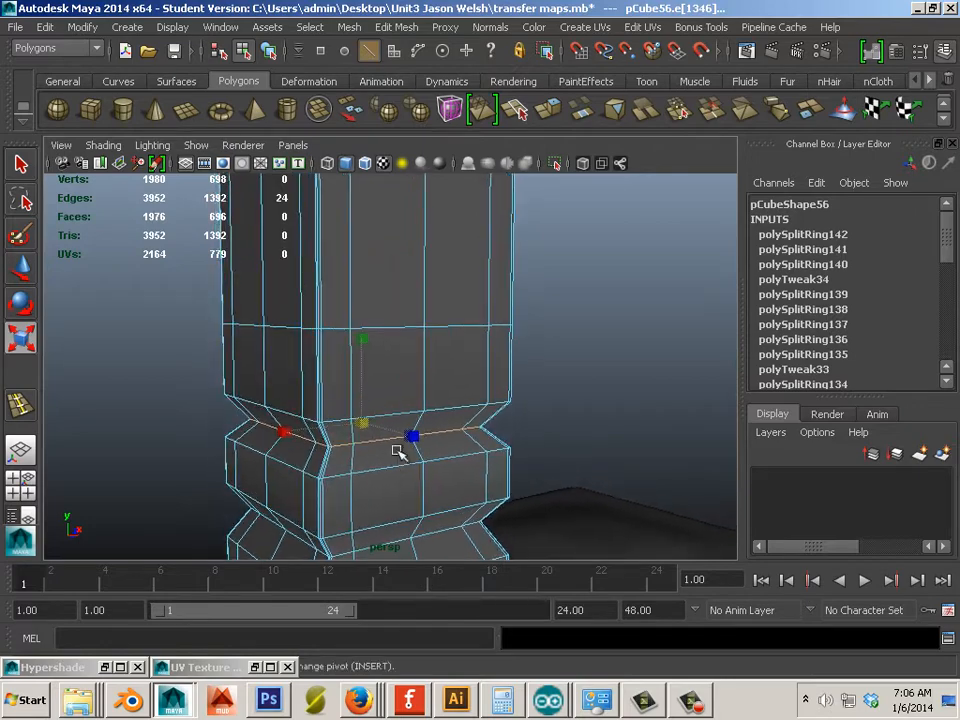
scroll(386, 387, "up", 3)
right_click_drag(493, 401, 454, 394, "alt")
middle_click_drag(454, 394, 464, 436, "alt")
right_click_drag(464, 436, 470, 410, "alt")
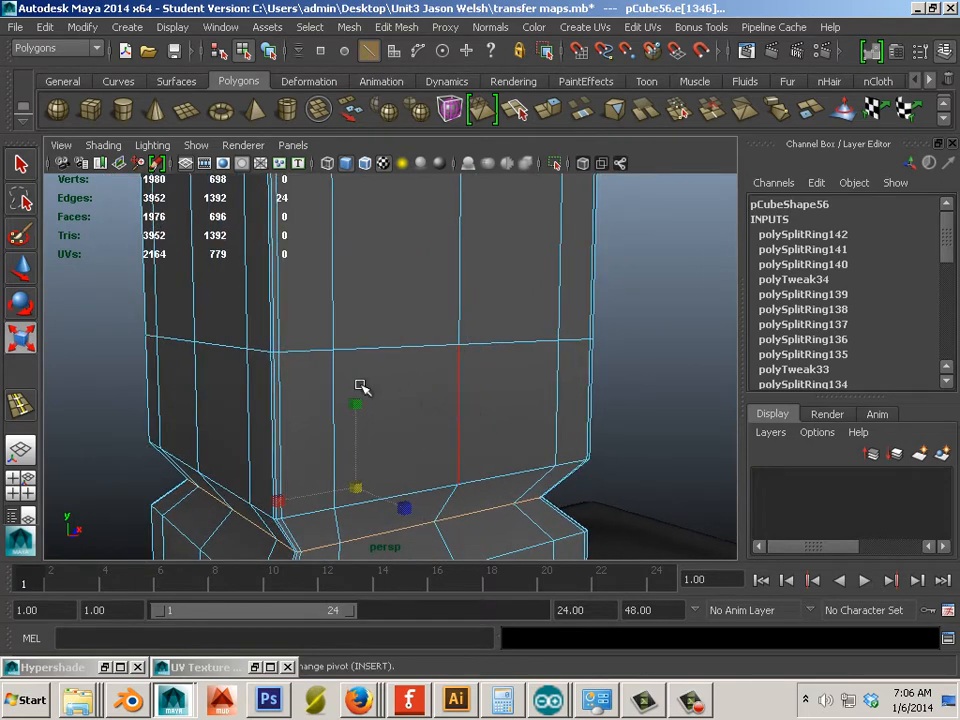
left_click(392, 29)
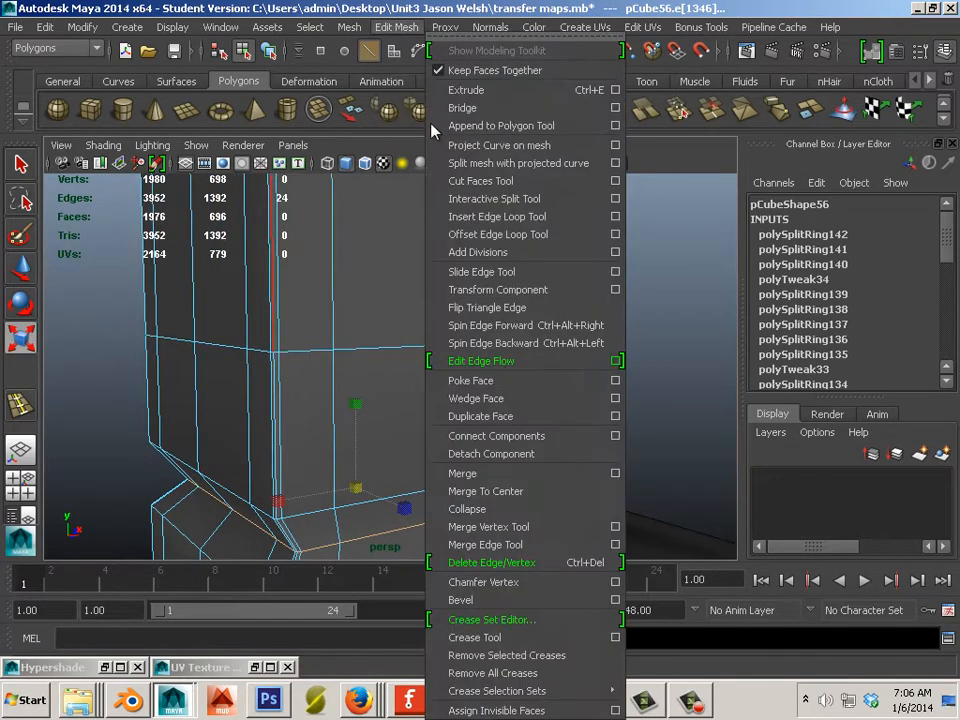
left_click(469, 216)
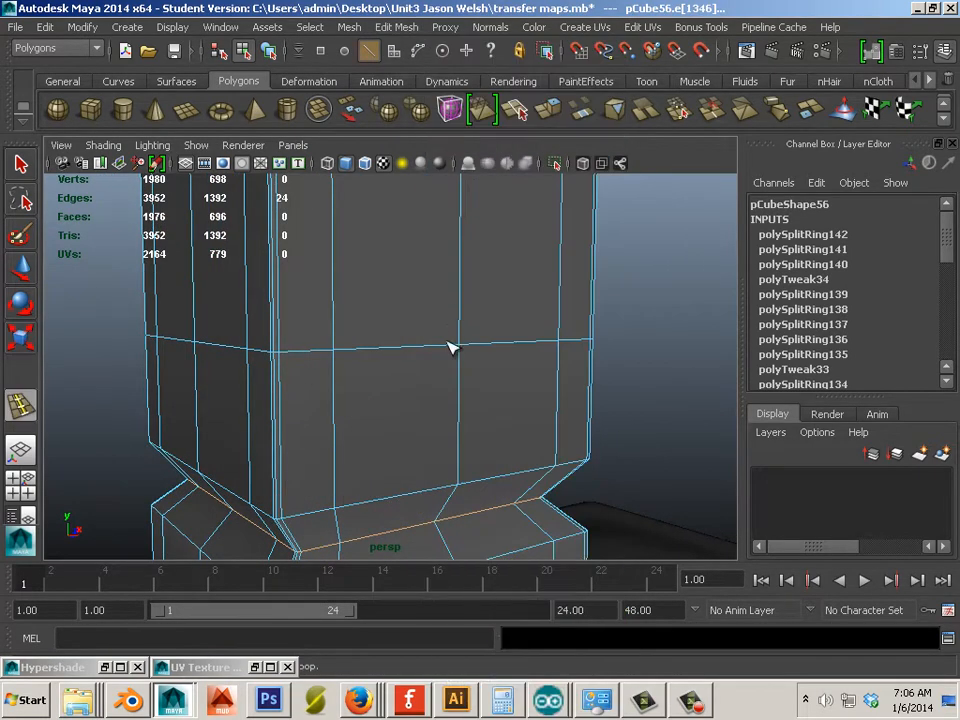
left_click(337, 410)
Step: Insert three closely spaced edge loops around the post farther up, well above the paired grooves
left_click_drag(407, 418, 336, 348, "alt")
middle_click_drag(336, 348, 336, 375, "alt")
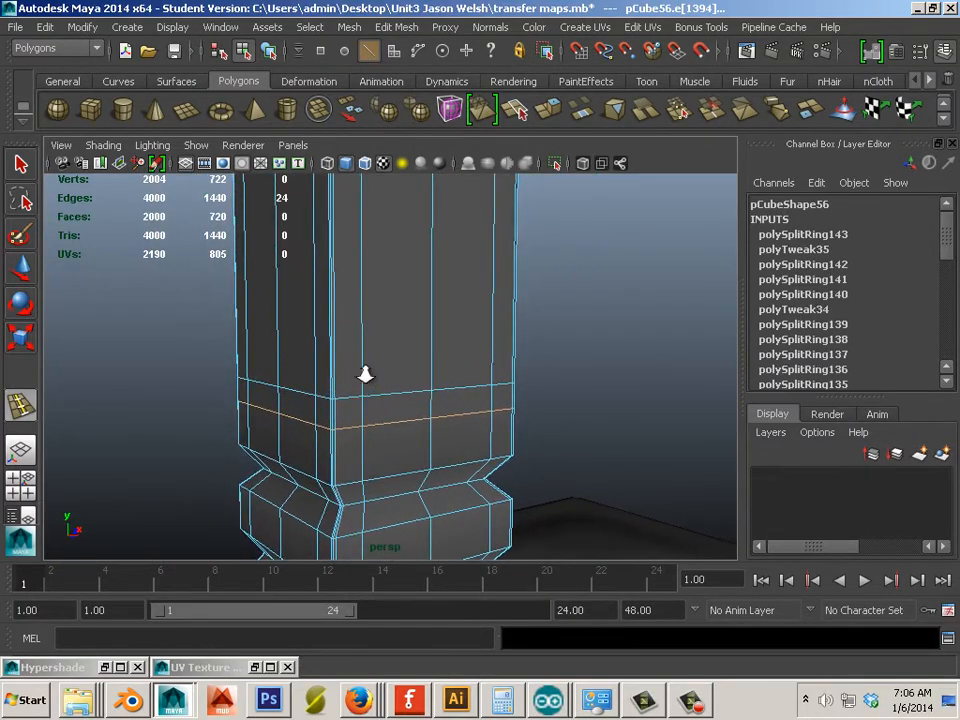
left_click_drag(349, 373, 300, 370, "alt")
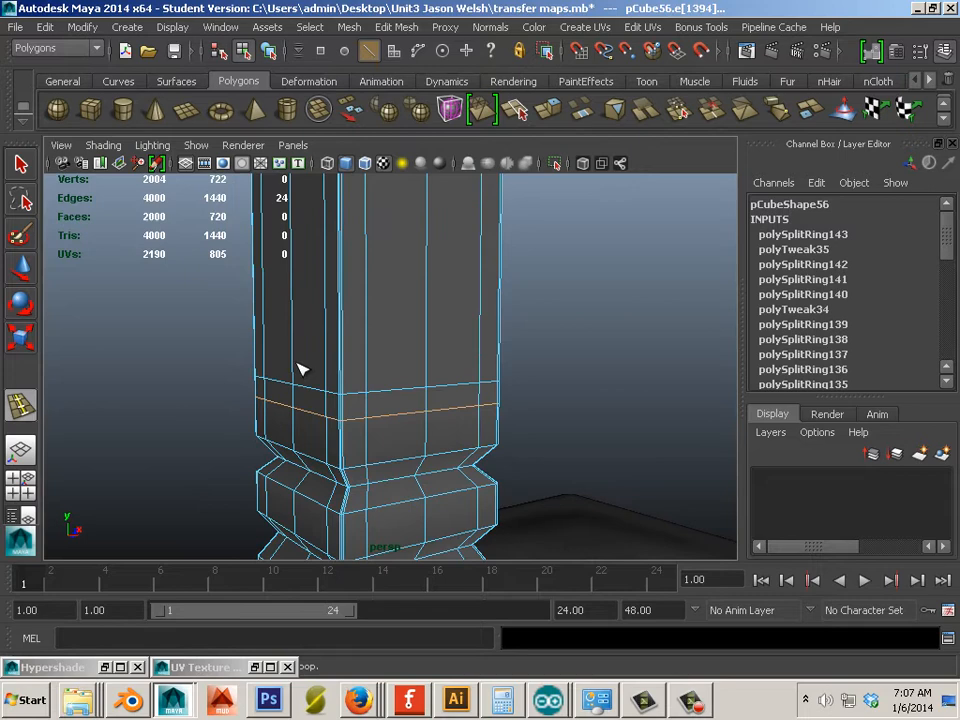
left_click(343, 241)
left_click_drag(339, 266, 343, 257)
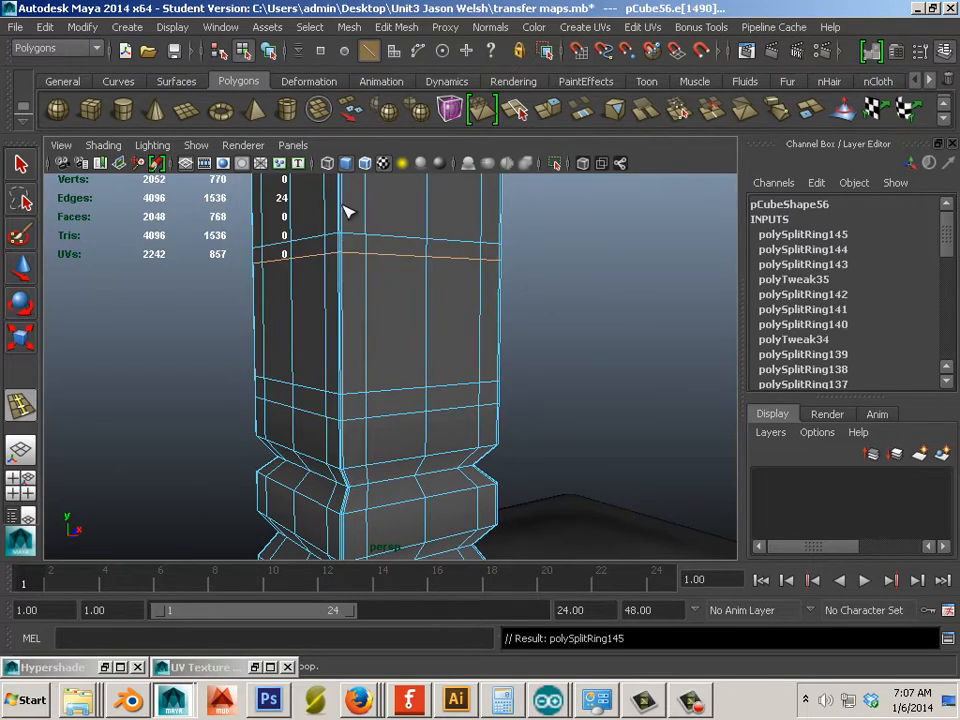
left_click_drag(345, 212, 343, 212)
Step: Scale the vertices of the two edge loops above the paired grooves inward to form a narrow neck
left_click(23, 272)
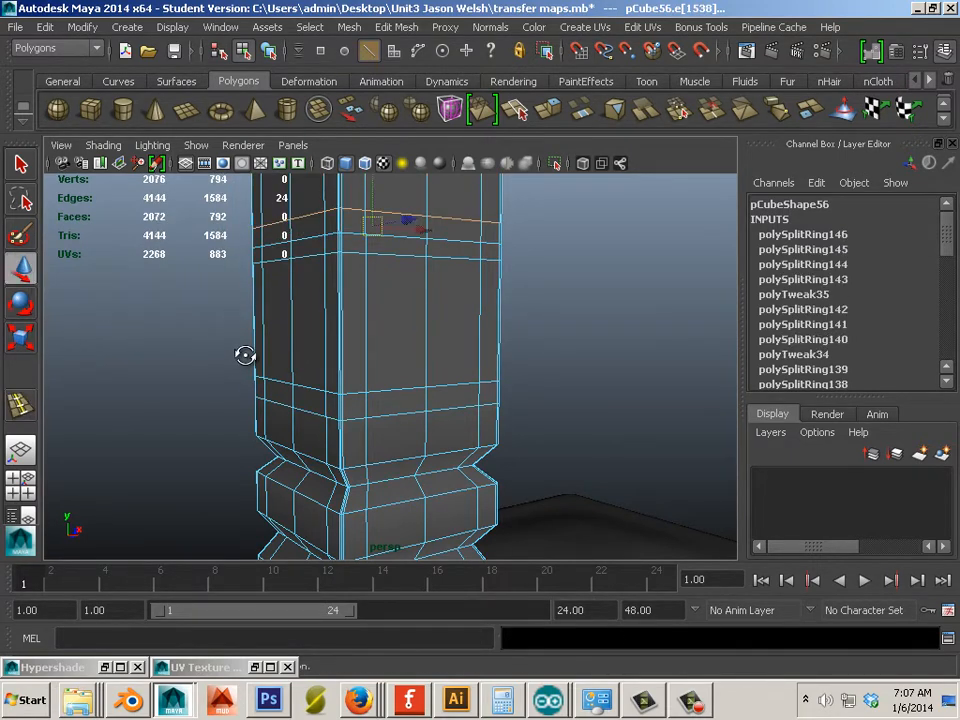
right_click_drag(293, 318, 152, 315)
left_click_drag(152, 315, 516, 408)
left_click(20, 338)
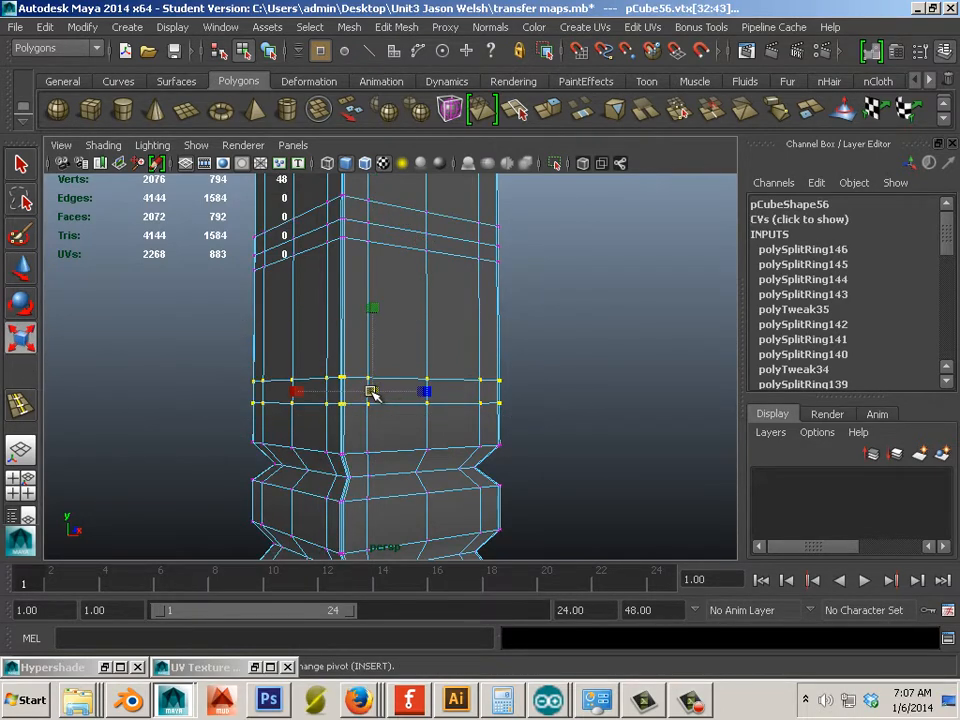
left_click_drag(372, 394, 356, 392)
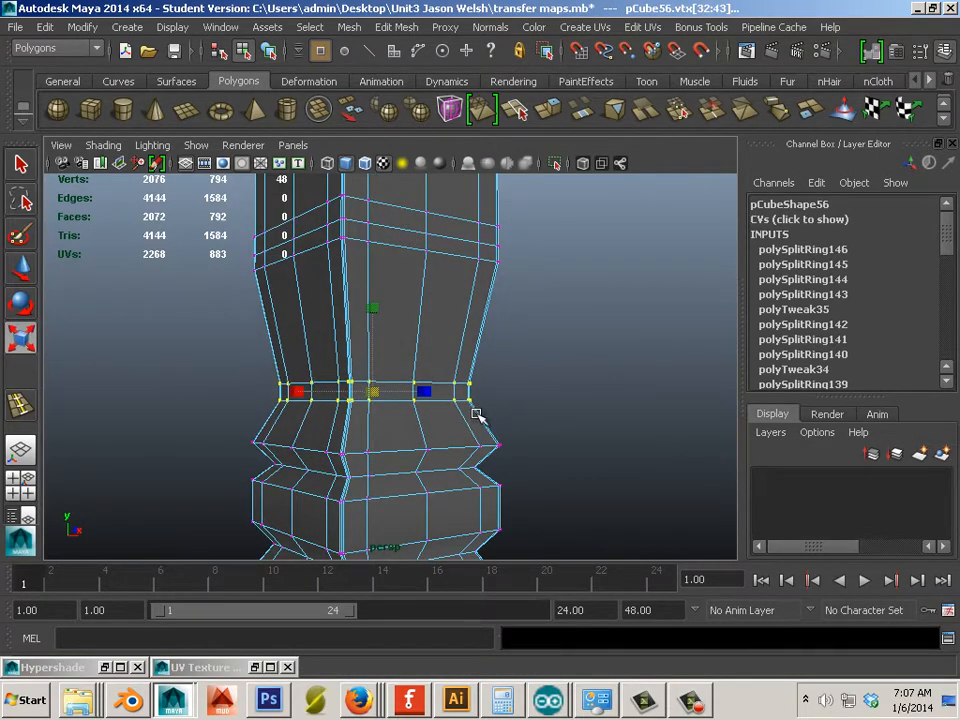
left_click(526, 398)
Step: Insert supporting edge loops just above and just below the top edge of the upper of the paired grooves
left_click_drag(526, 398, 497, 395, "alt")
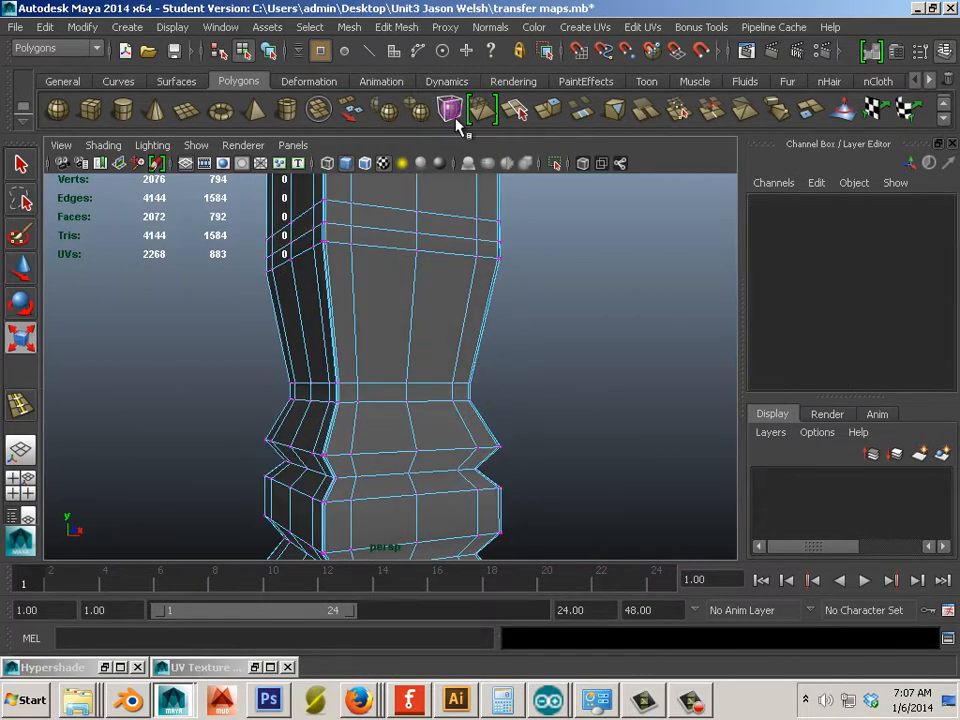
left_click(400, 28)
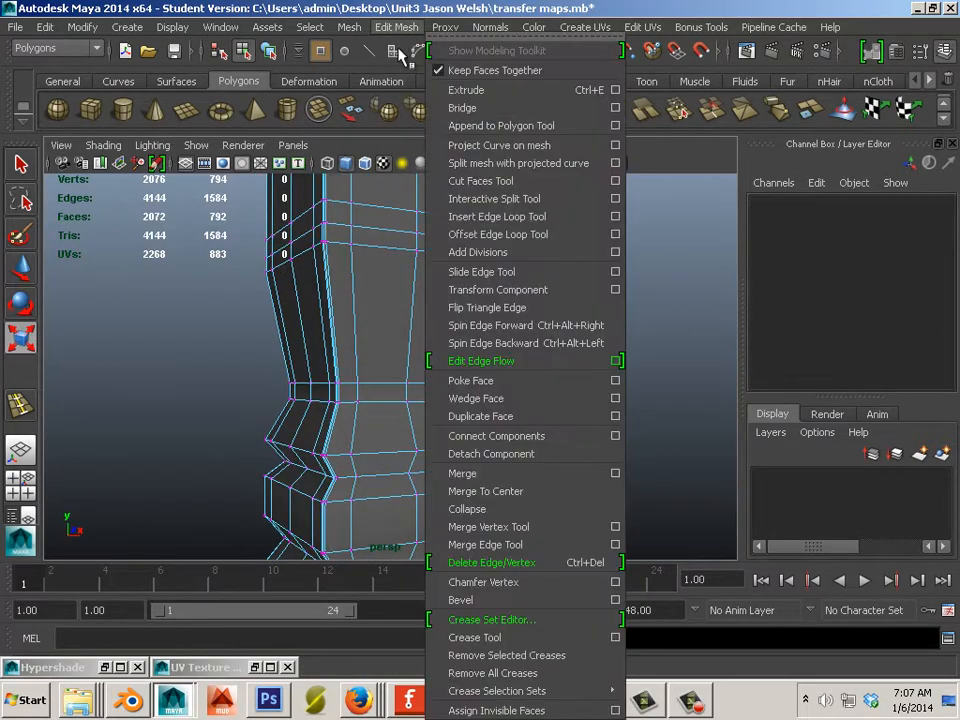
left_click(477, 218)
left_click_drag(424, 443, 414, 469)
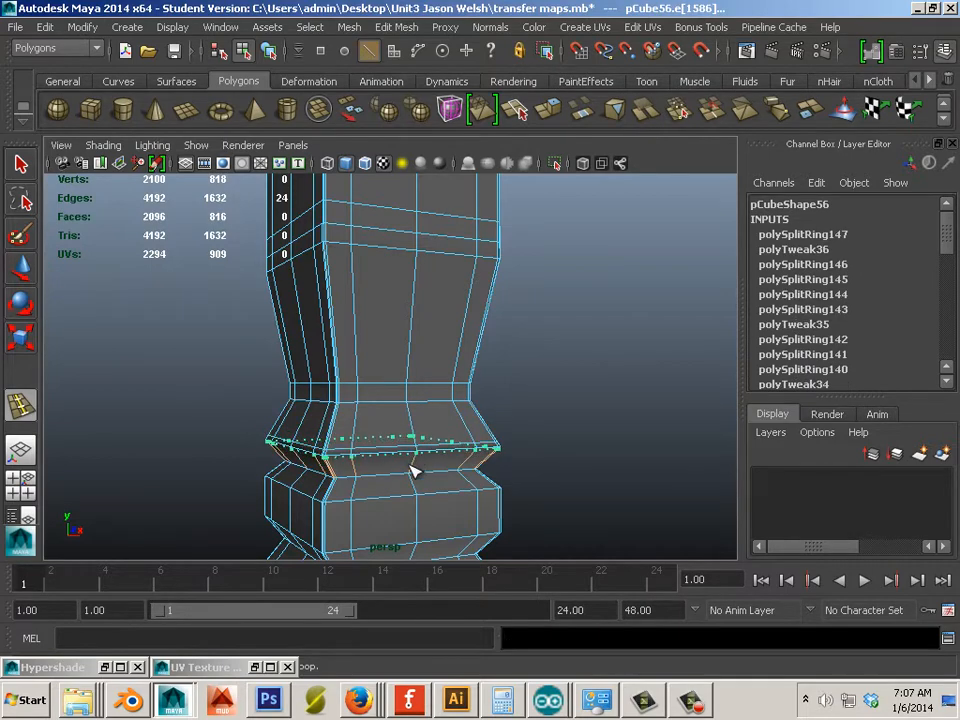
Step: Insert supporting edge loops inside both edges of the band between the paired grooves and just below the lower groove
middle_click_drag(371, 470, 387, 388, "alt")
right_click_drag(387, 388, 471, 451, "alt")
left_click_drag(453, 441, 452, 412)
left_click_drag(450, 482, 448, 489)
right_click_drag(448, 489, 426, 504, "alt")
middle_click_drag(426, 504, 420, 428, "alt")
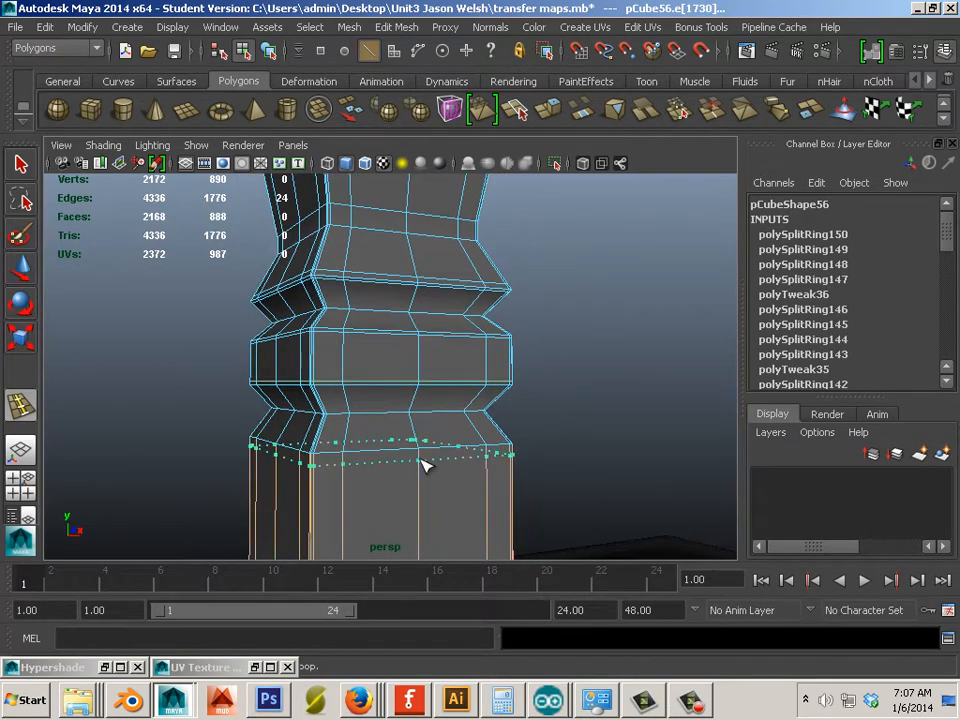
left_click_drag(424, 466, 426, 462)
Step: Return to object mode, preview the post smoothed, and examine its neck and paired grooves from farther away
right_click_drag(519, 497, 384, 448, "alt")
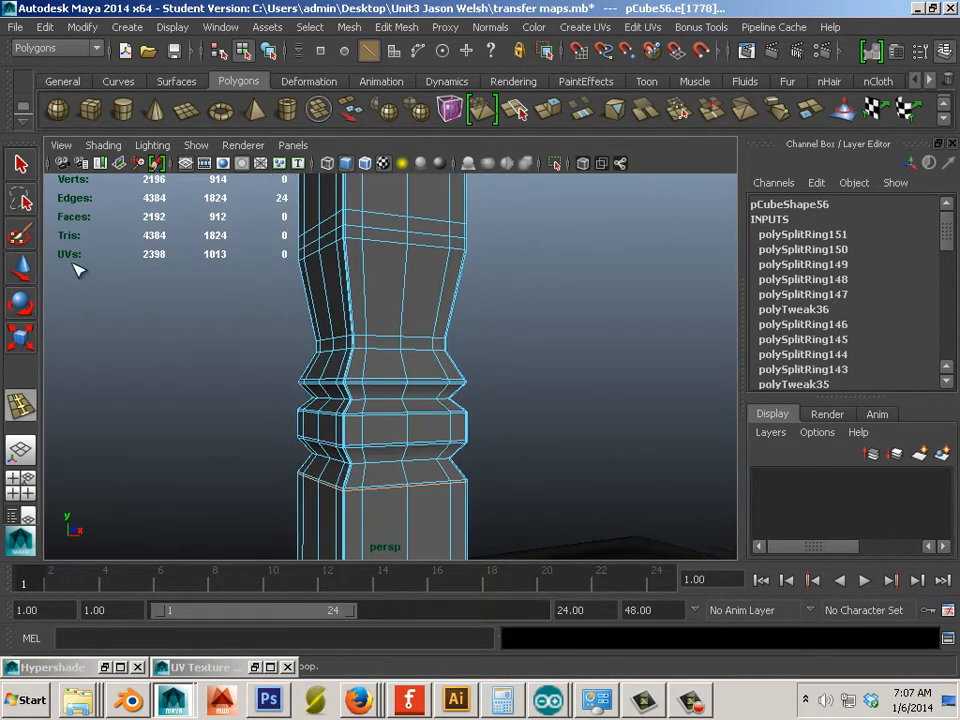
left_click(22, 268)
key("F8")
left_click(395, 250)
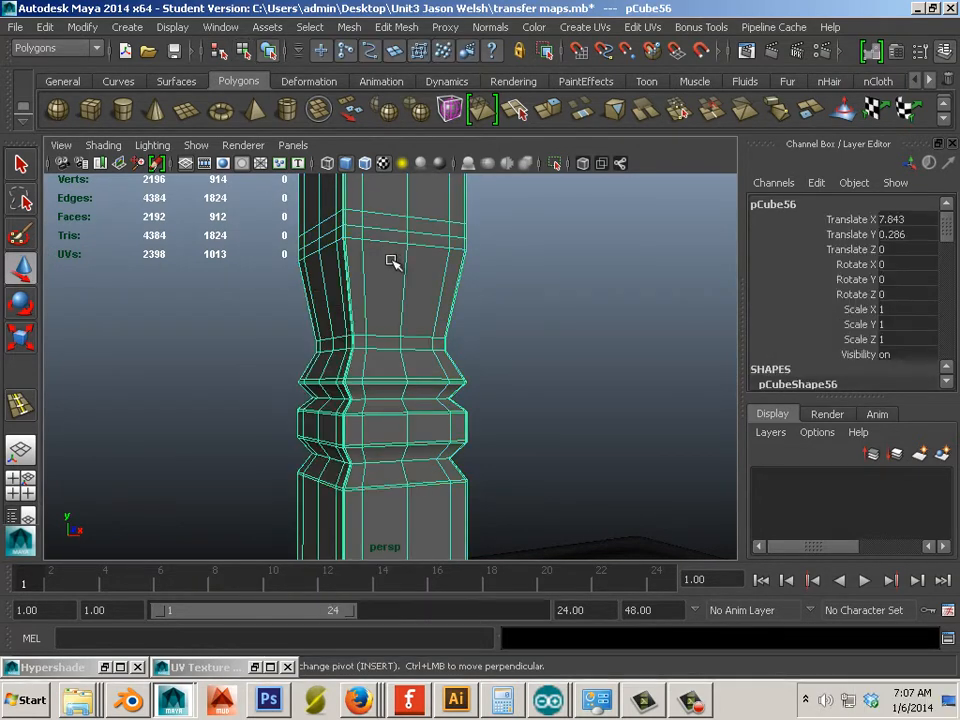
key("3")
left_click(630, 405)
right_click_drag(630, 405, 496, 382, "alt")
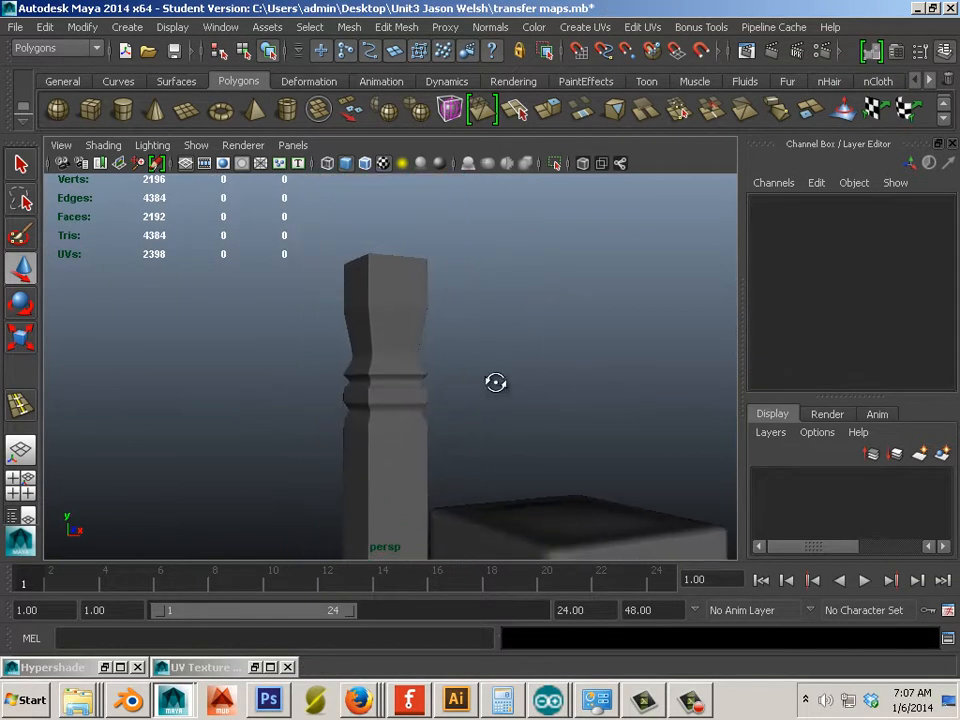
Step: Scale the middle of the three edge loops above the post's neck inward to form another groove
left_click_drag(496, 382, 474, 362, "alt")
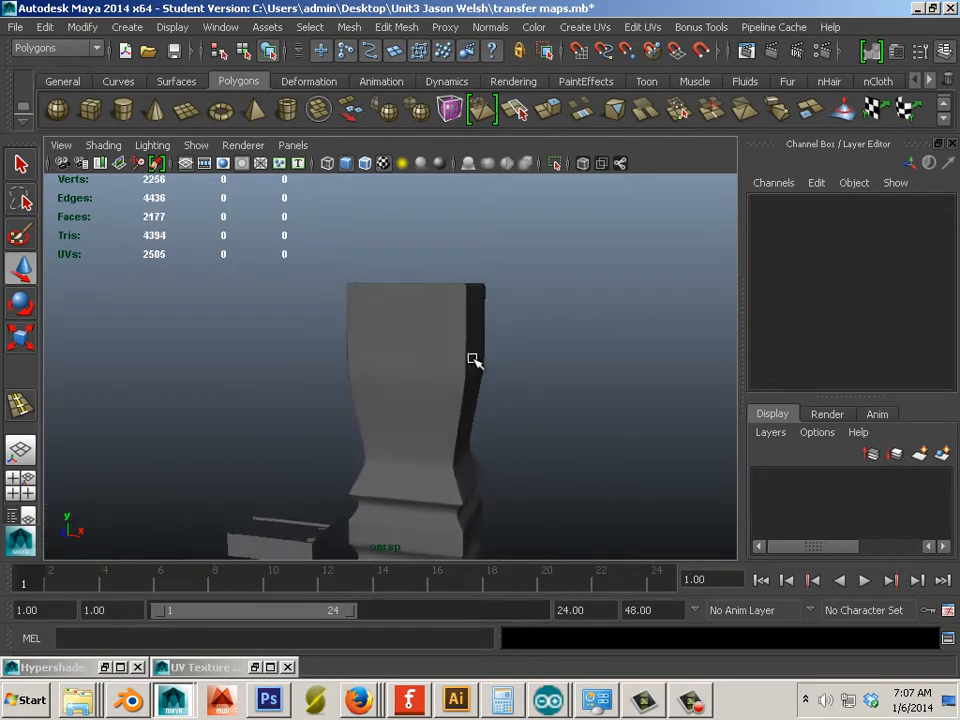
left_click(465, 383)
right_click_drag(456, 313, 456, 356)
left_click(428, 368)
right_click_drag(444, 311, 445, 268)
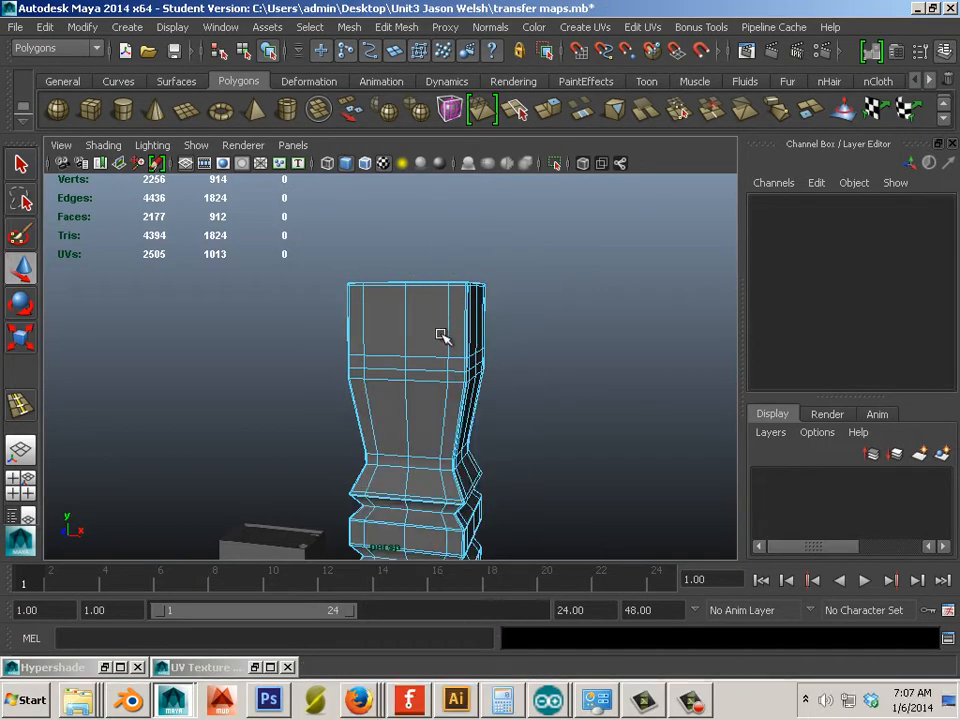
scroll(439, 356, "up", 4)
left_click(436, 374)
double_click(436, 374)
key("r")
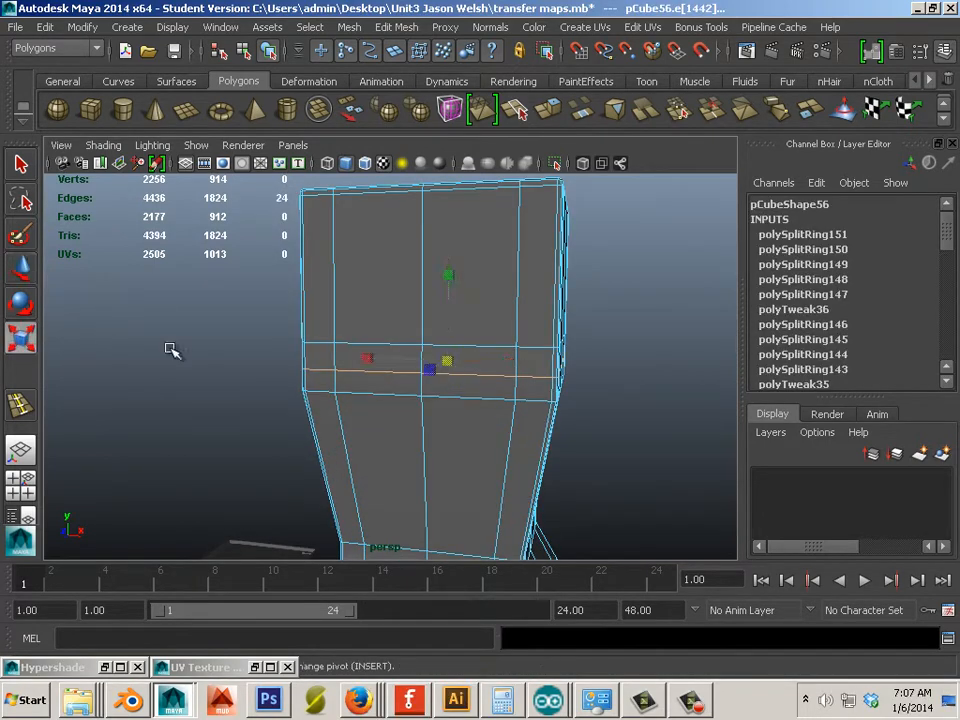
left_click_drag(452, 368, 429, 364)
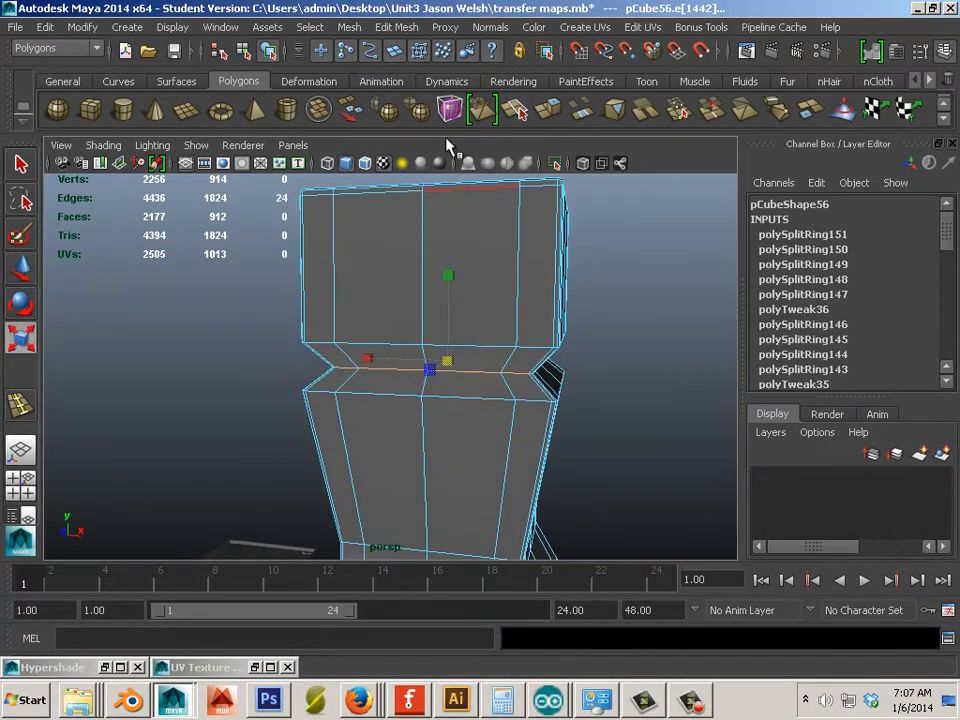
Step: Insert supporting edge loops just below and just above the new groove above the neck
left_click(398, 27)
left_click(455, 216)
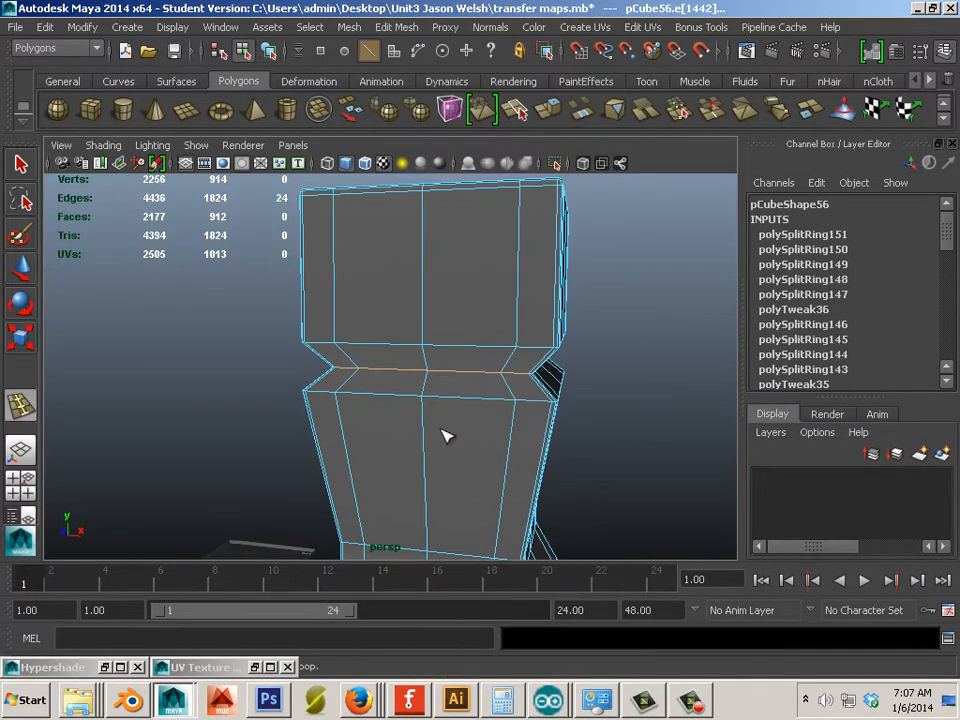
left_click_drag(427, 432, 424, 404)
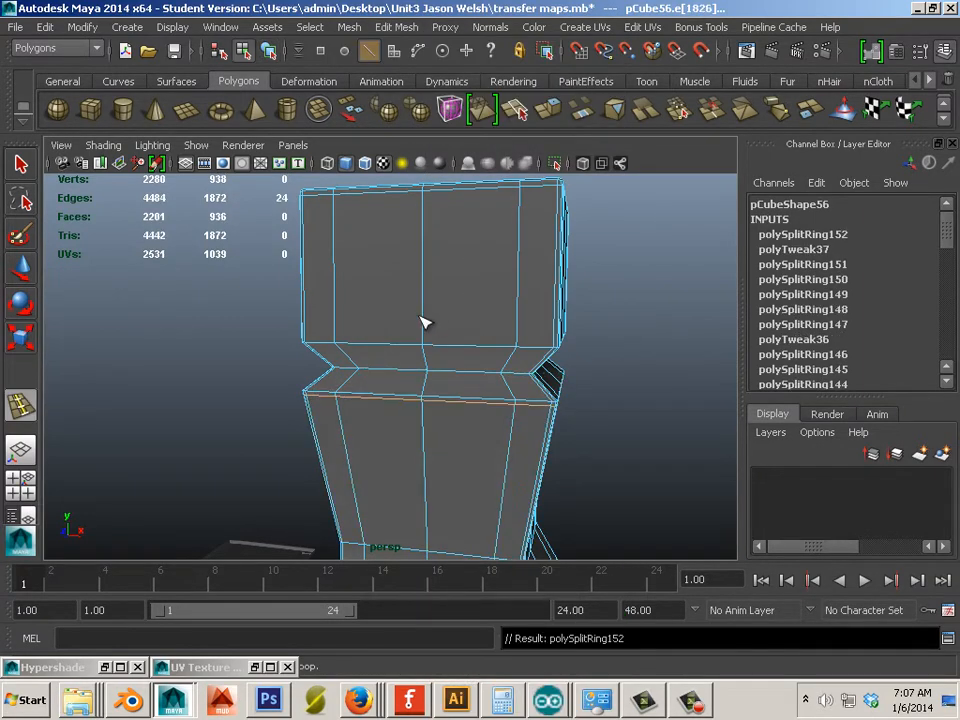
left_click_drag(422, 321, 424, 343)
left_click(17, 268)
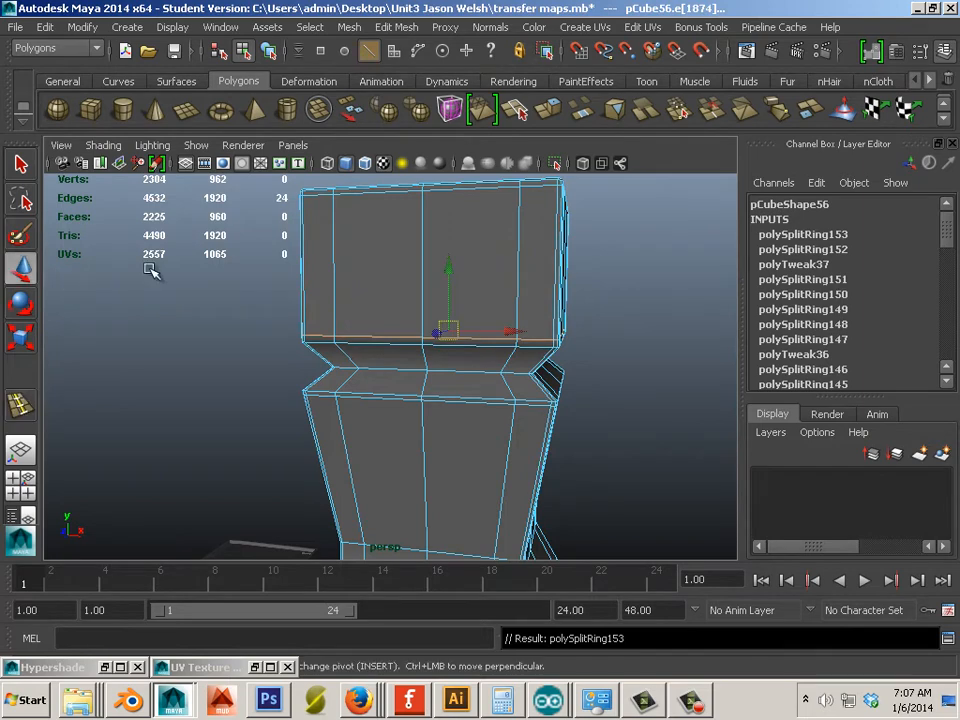
Step: Return to object mode, preview the post smoothed, and examine its upper groove and overall profile from farther away
right_click_drag(305, 267, 362, 249)
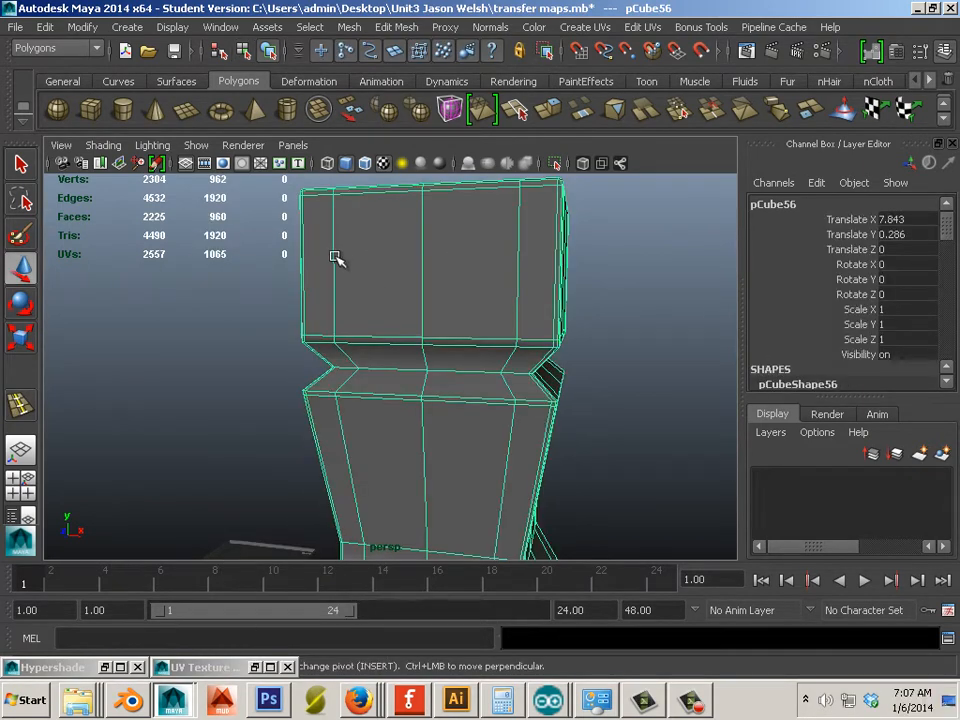
key("3")
left_click(630, 418)
right_click_drag(630, 418, 360, 379, "alt")
middle_click_drag(464, 425, 508, 285, "alt")
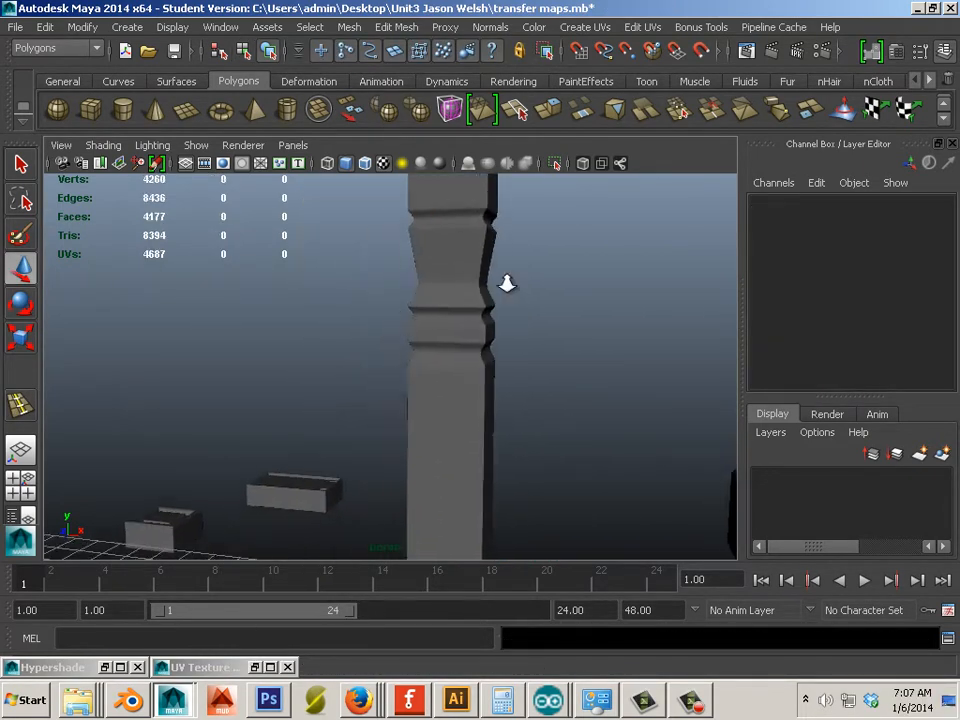
right_click_drag(508, 285, 503, 480, "alt")
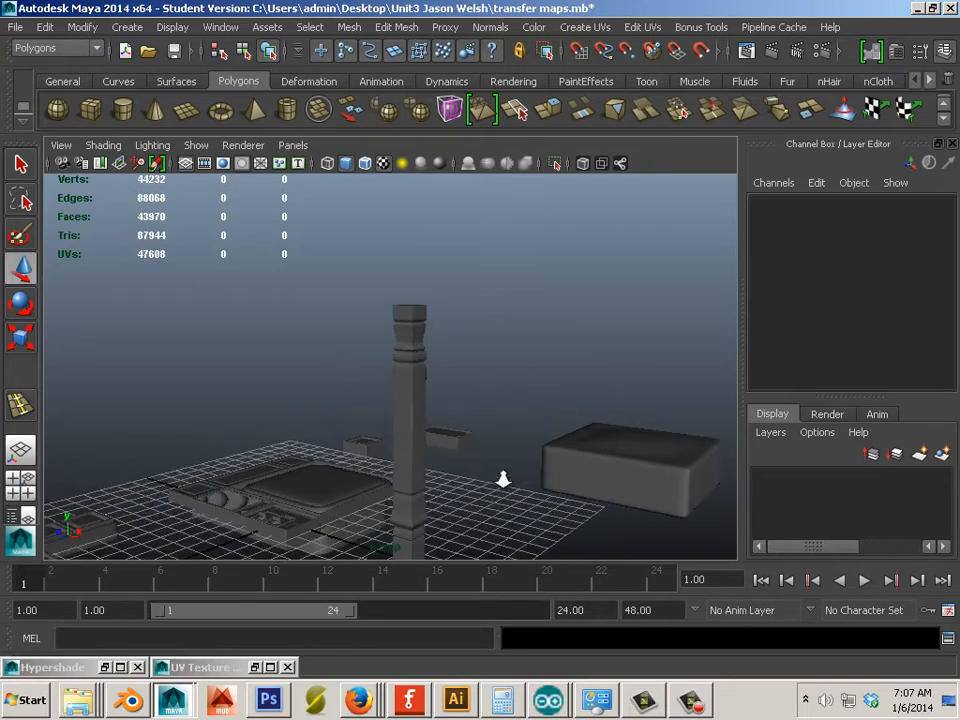
Step: Lay the post flat by setting its X rotation to -90
left_click(404, 455)
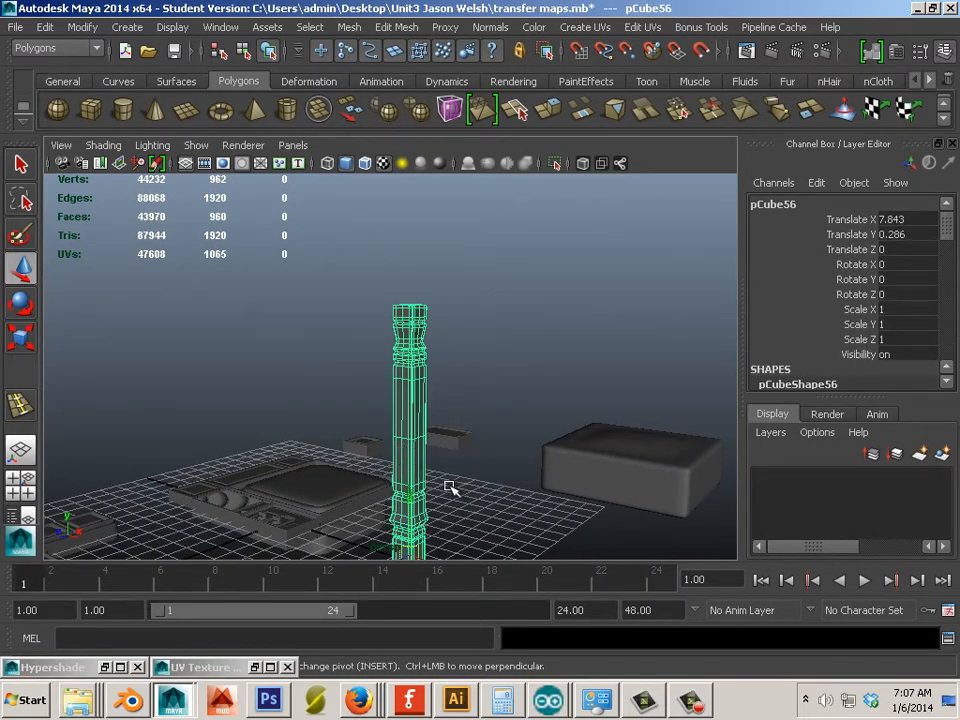
middle_click_drag(450, 487, 450, 456, "alt")
left_click(25, 338)
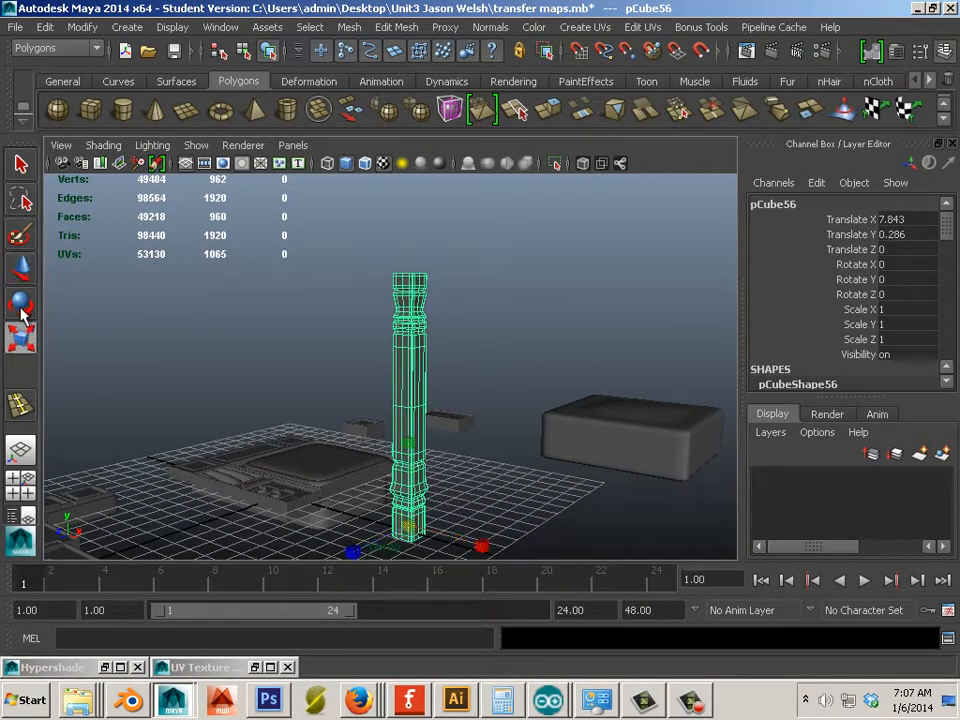
left_click(21, 306)
left_click_drag(364, 435, 477, 300, "alt")
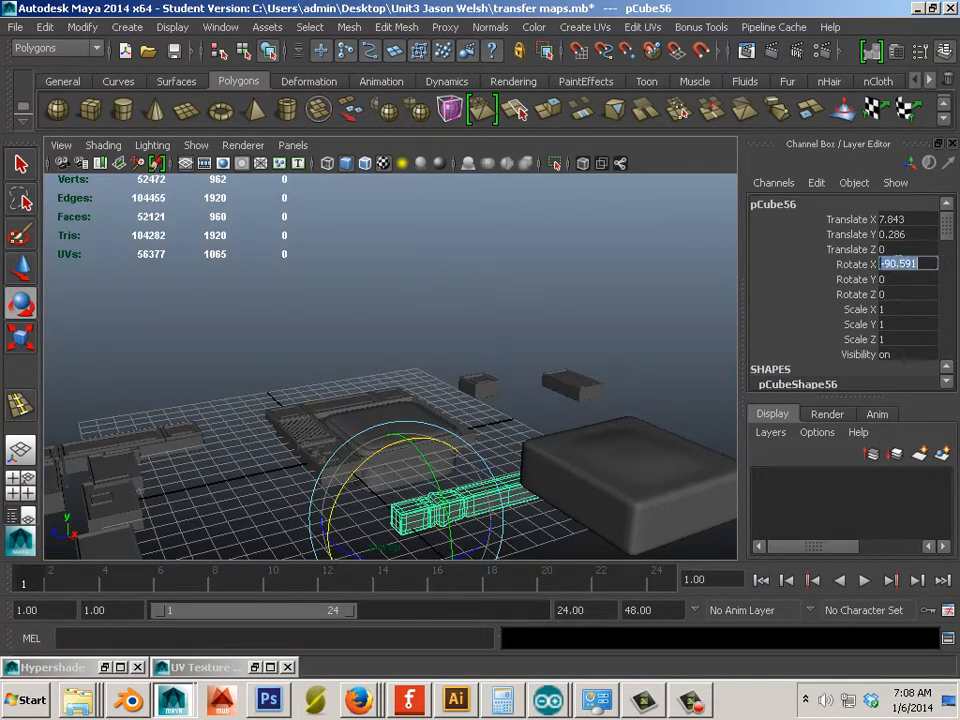
key("Return")
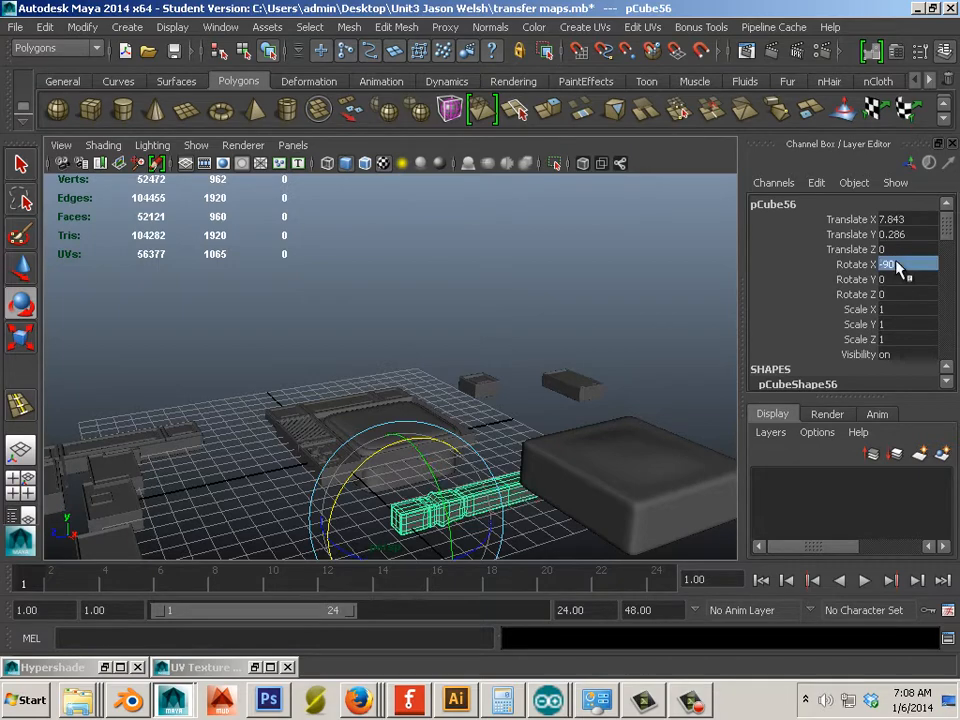
Step: Move the post to the right edge of the TV front, at about X 2.03 and Z 1.64
left_click(21, 267)
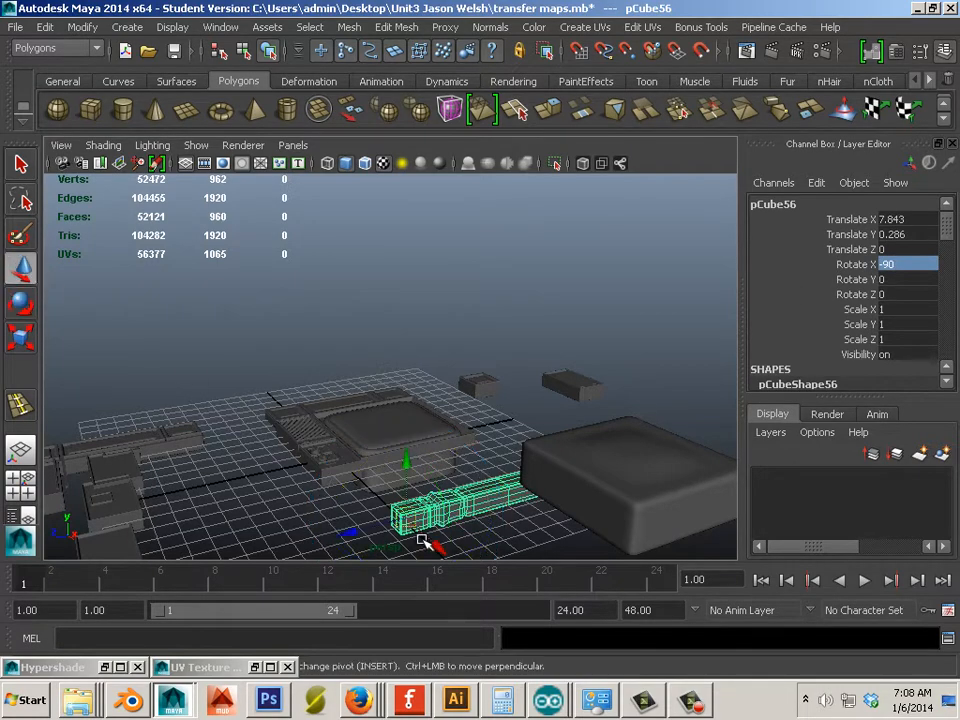
left_click_drag(424, 541, 410, 473)
left_click_drag(370, 420, 299, 413)
key("space")
key("space")
Step: In the top view, shorten the post along its length to a Y scale of about 0.78
scroll(369, 426, "down", 4)
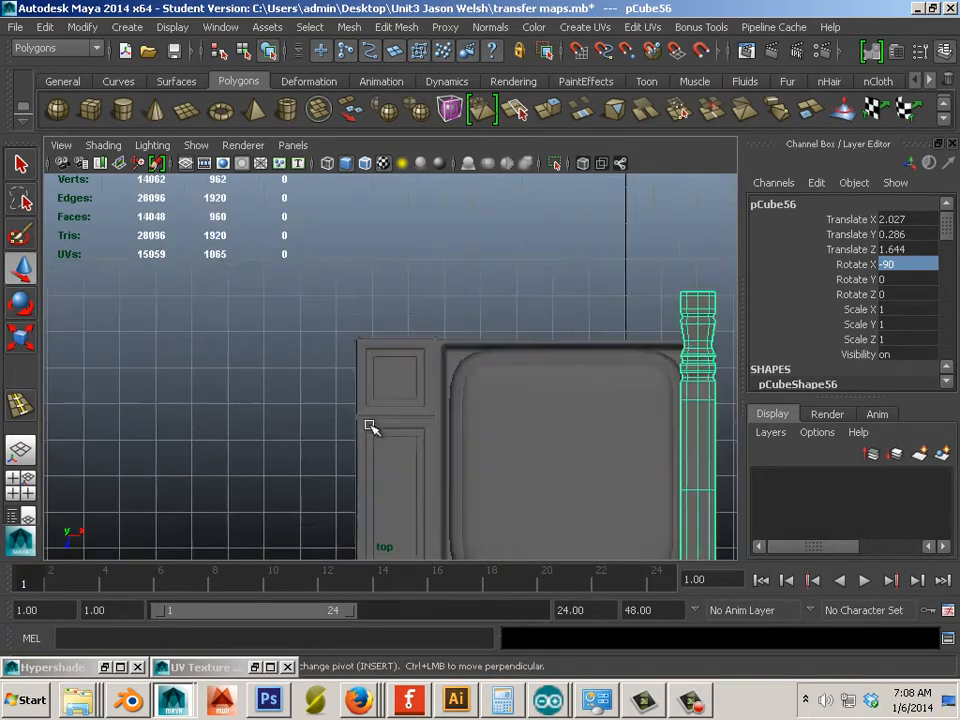
middle_click_drag(437, 349, 306, 201, "alt")
scroll(474, 339, "up", 2)
middle_click_drag(474, 339, 268, 414, "alt")
left_click(16, 339)
middle_click_drag(176, 366, 192, 313, "alt")
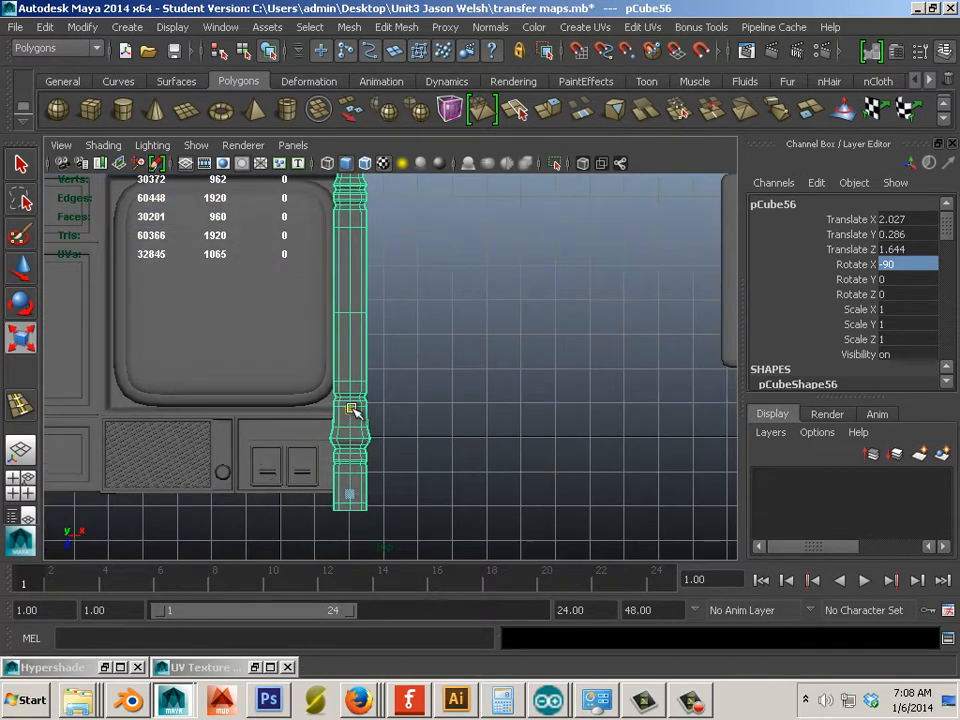
left_click_drag(349, 407, 349, 418)
middle_click_drag(349, 418, 342, 452, "alt")
left_click_drag(342, 452, 341, 454)
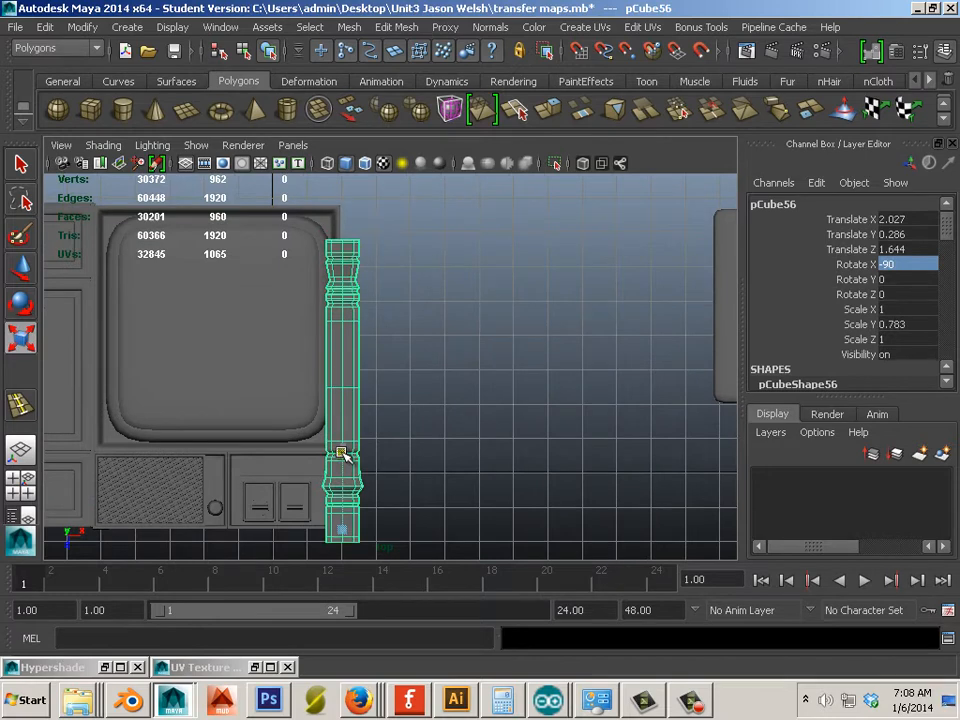
Step: Fit the post to the cabinet's height with a Y scale of about 0.84 and a Z position of about 1.24
key("w")
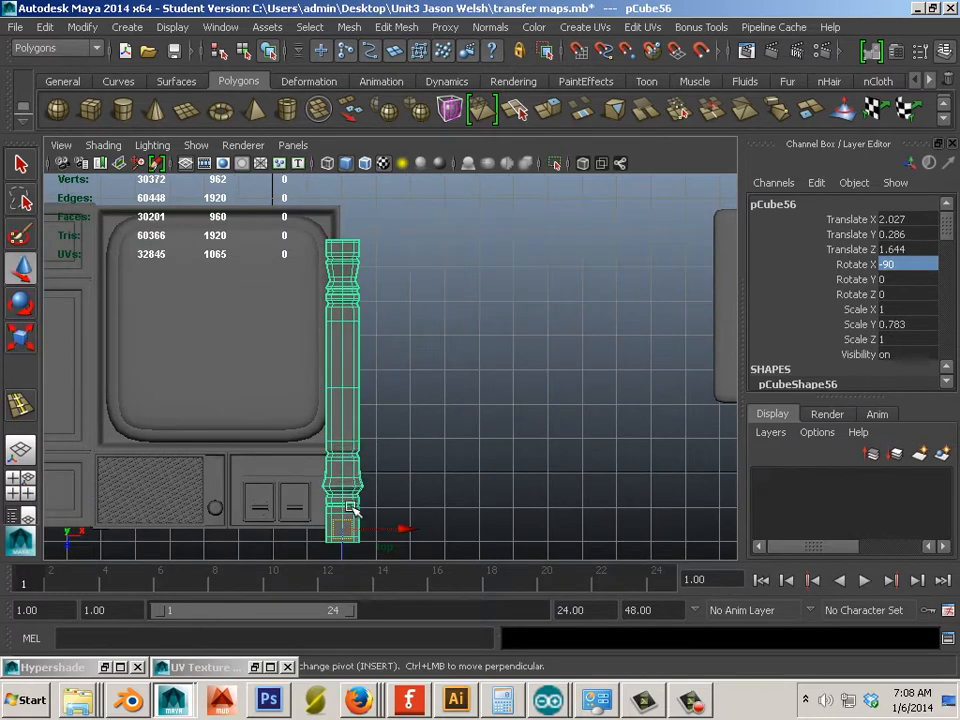
left_click_drag(345, 548, 352, 522)
left_click_drag(342, 428, 341, 422)
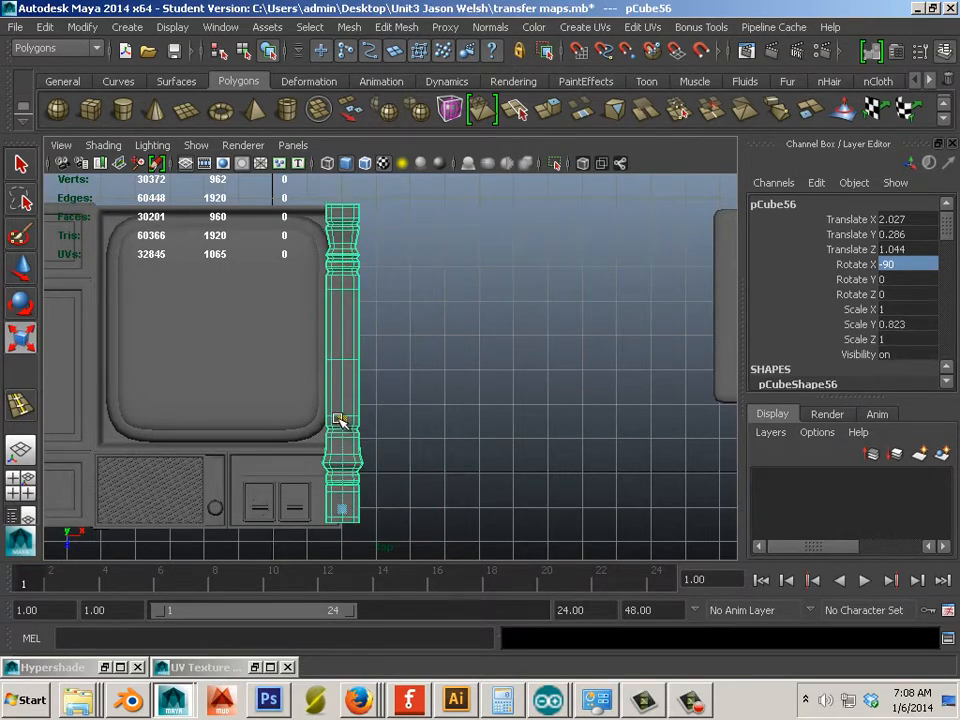
left_click_drag(340, 426, 340, 420)
key("w")
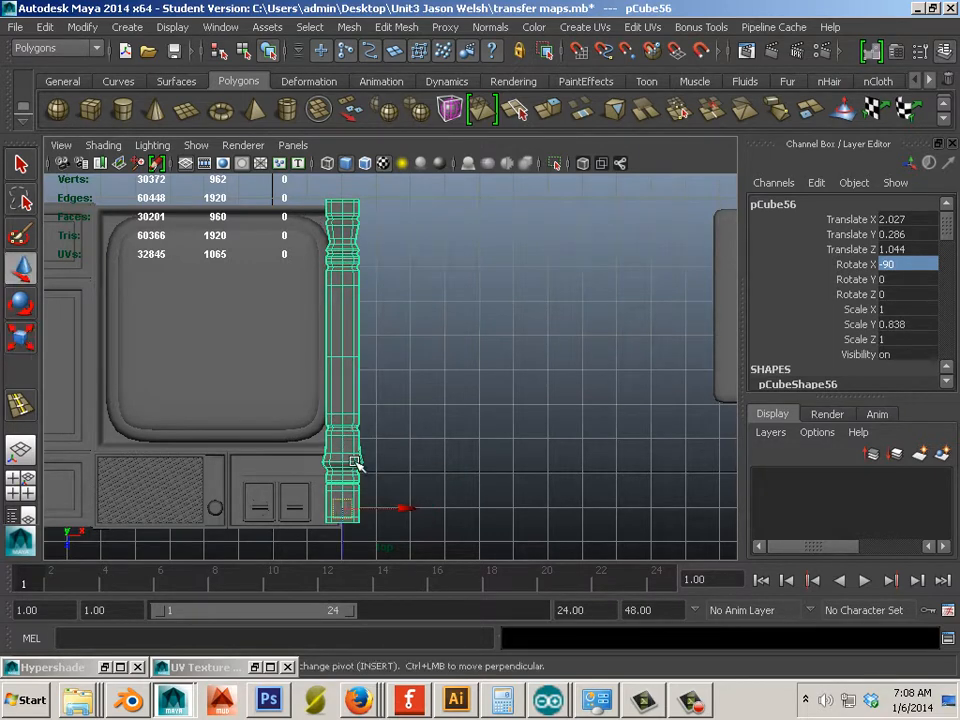
left_click_drag(343, 537, 343, 546)
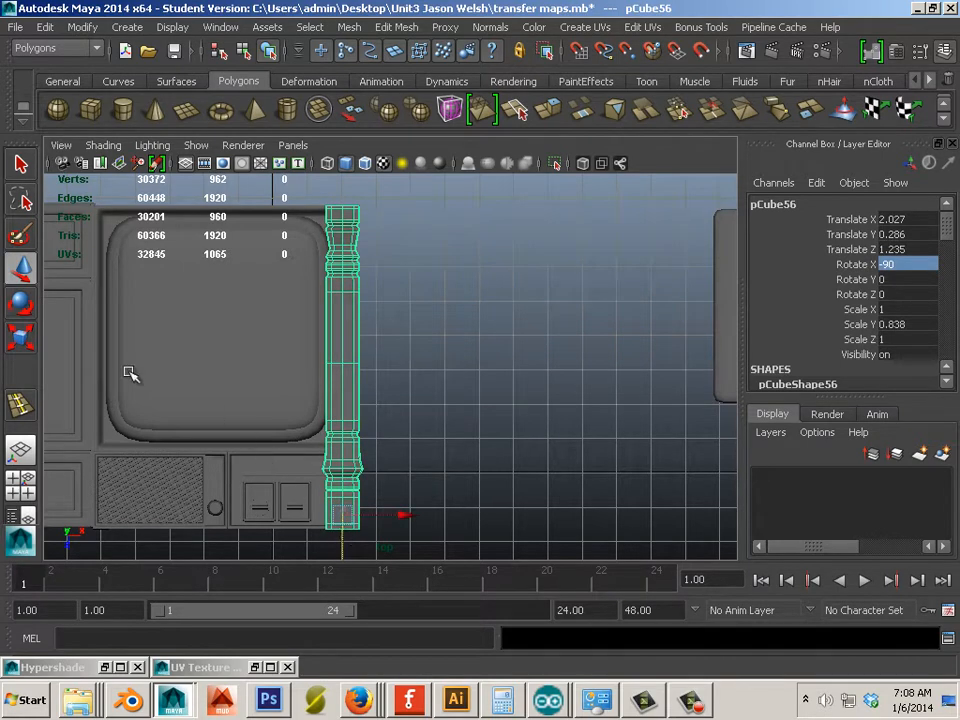
Step: Check the post's placement against the vintage TV photo and move it clear of the cabinet's right side to about X 2.62
left_click_drag(411, 516, 423, 515)
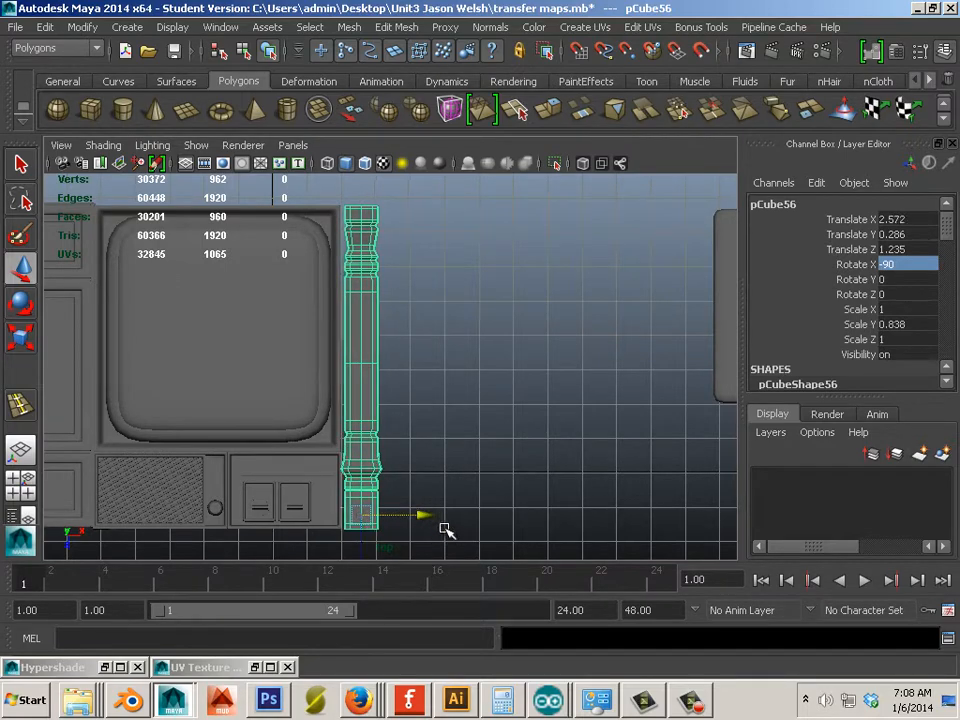
scroll(420, 513, "up", 3)
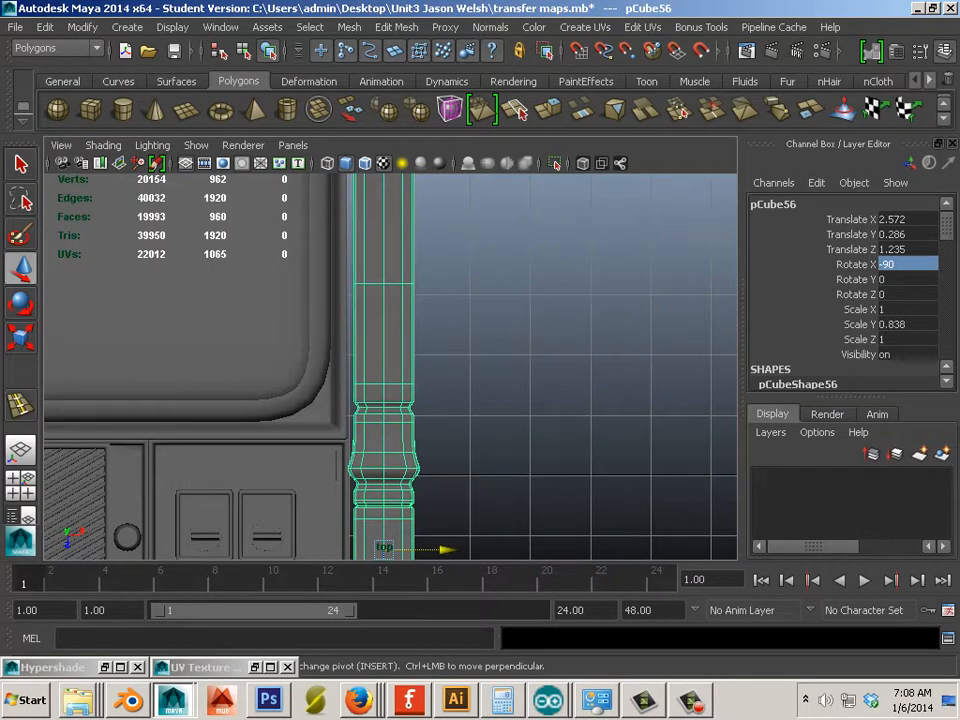
left_click(358, 700)
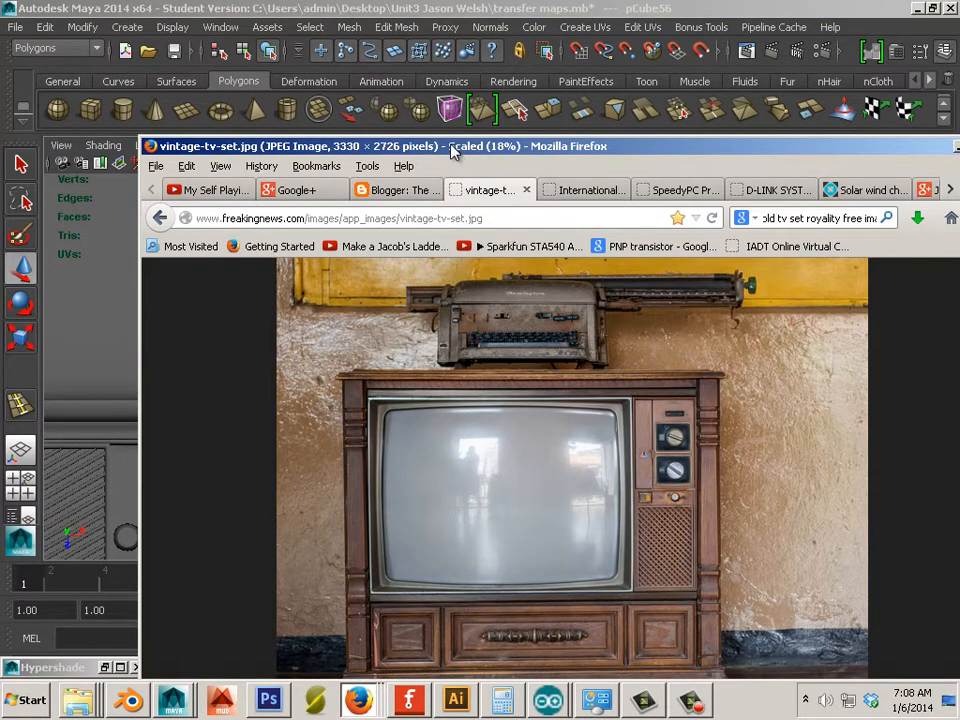
left_click_drag(452, 148, 958, 180)
middle_click_drag(433, 487, 425, 337, "alt")
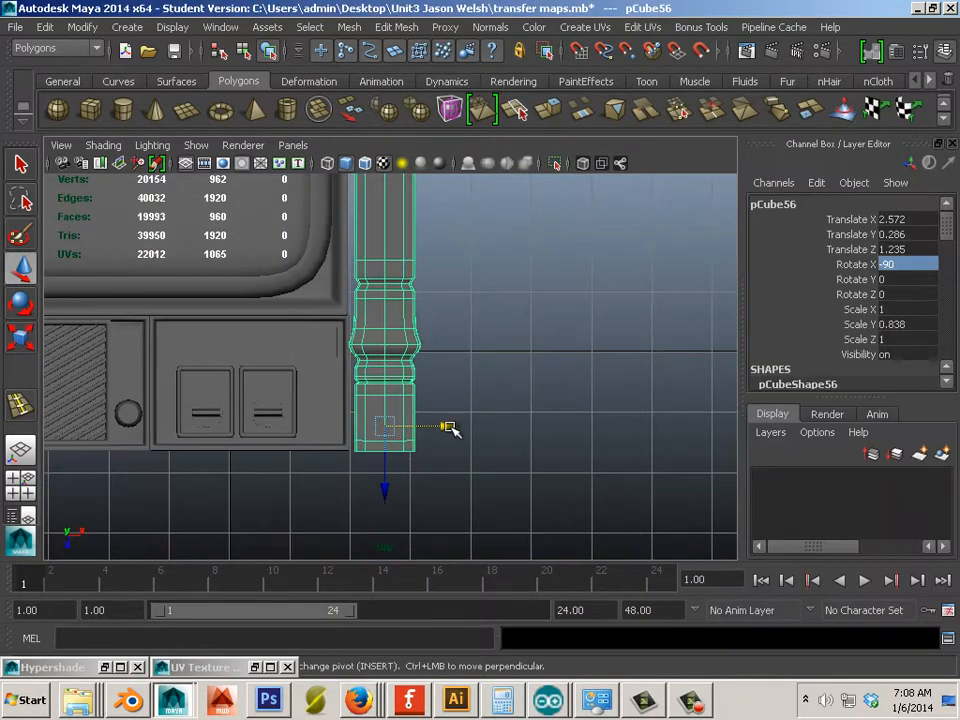
left_click_drag(448, 424, 452, 425)
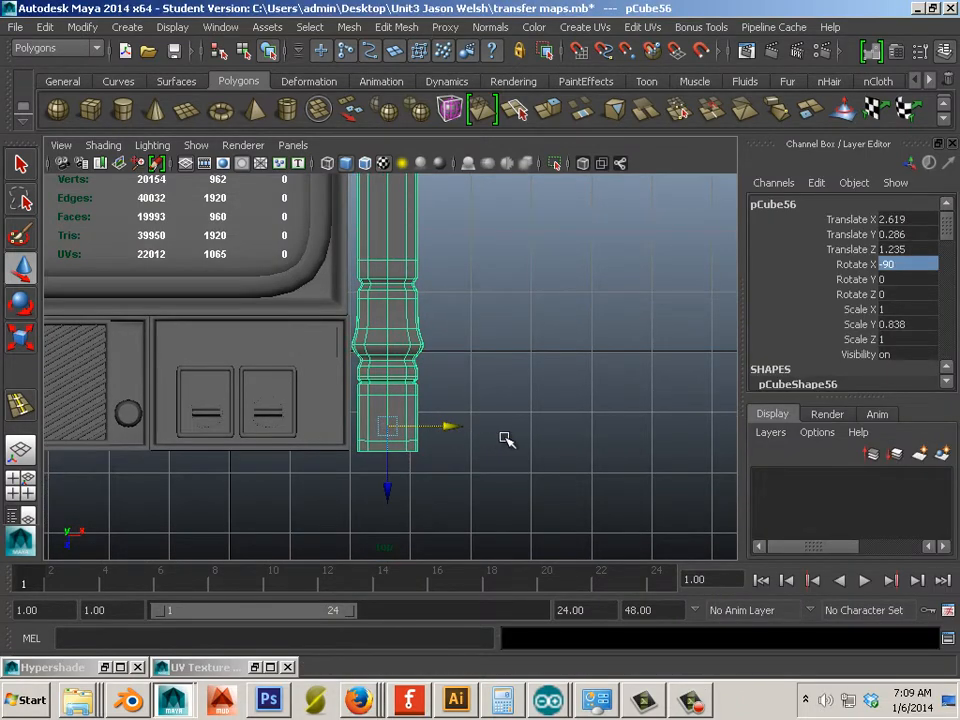
Step: Duplicate the post and move the copy just outside the cabinet's left side, at about X -8.09
right_click_drag(505, 439, 358, 435, "alt")
middle_click_drag(358, 435, 392, 486, "alt")
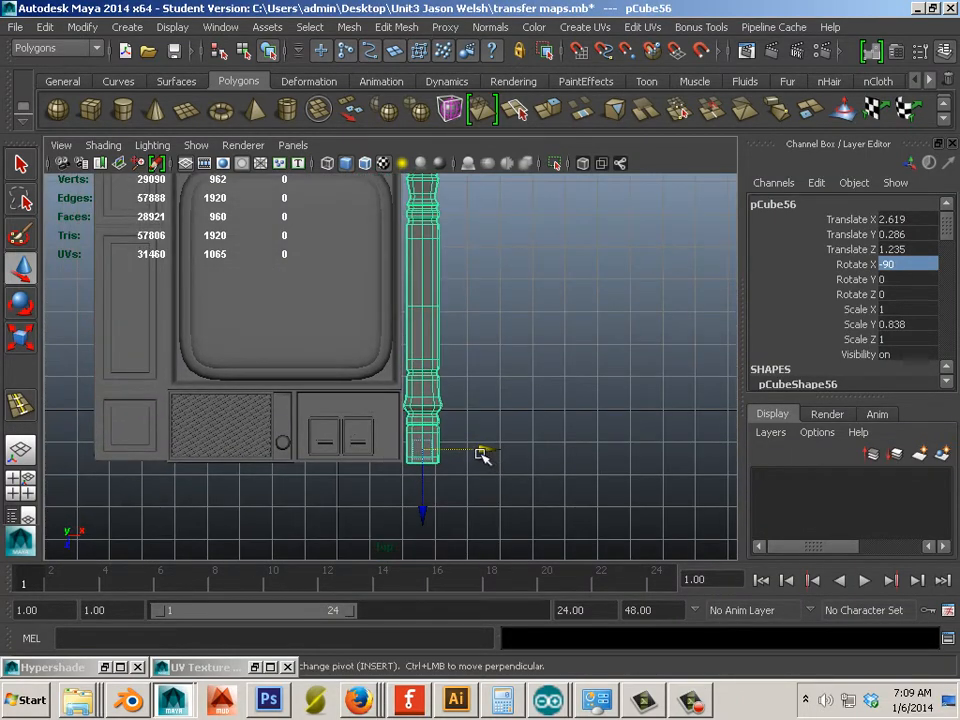
key("ctrl+d")
left_click_drag(480, 447, 182, 429)
middle_click_drag(182, 429, 388, 481, "alt")
left_click_drag(358, 497, 311, 497)
left_click_drag(313, 496, 312, 496)
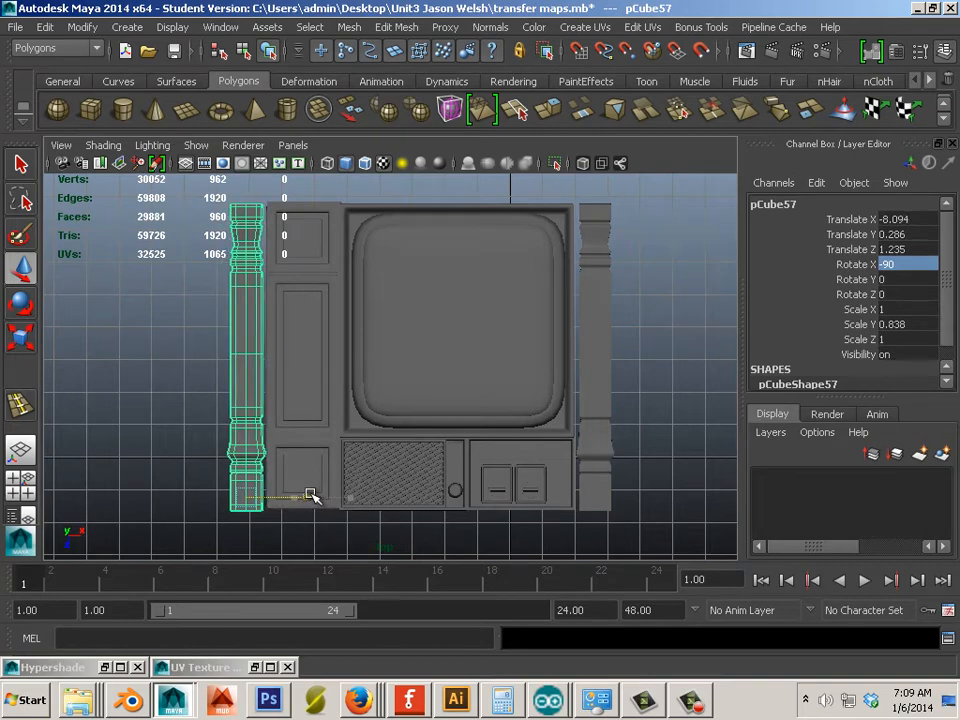
left_click(354, 534)
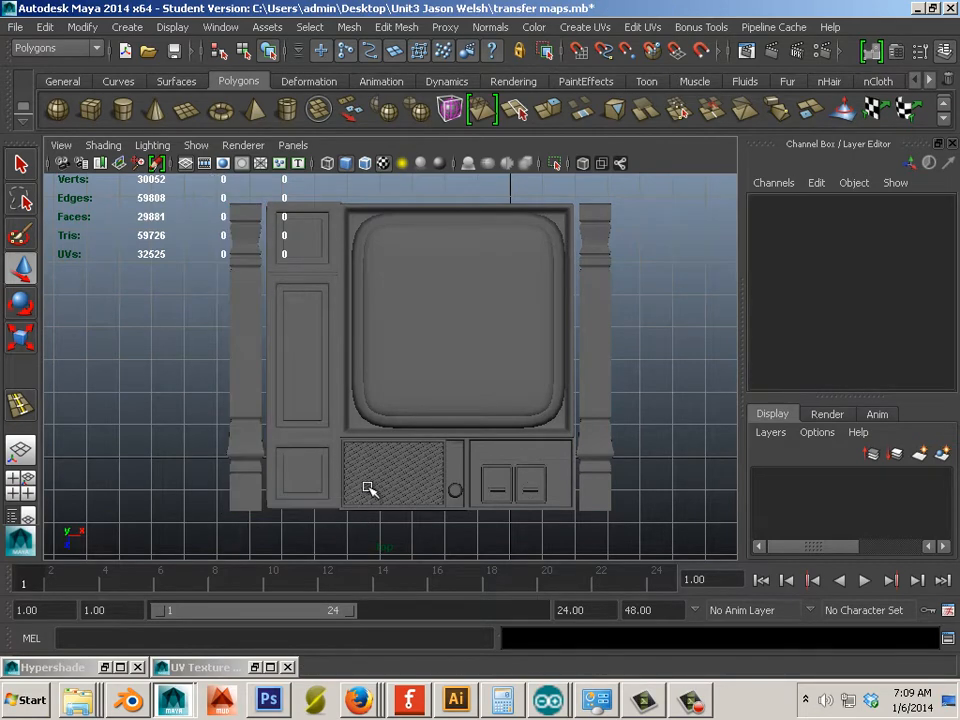
Step: Create a polygon cube for the cabinet's backing slab and move it to about X -1.09, Y -0.19
left_click_drag(369, 490, 510, 428, "alt")
scroll(510, 428, "up", 5)
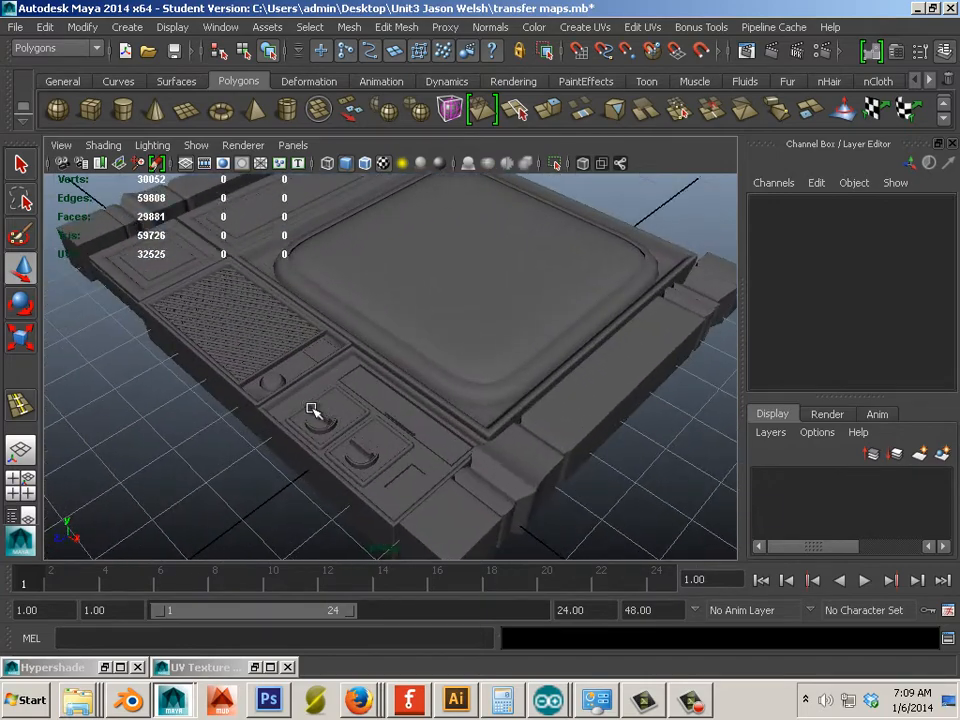
left_click_drag(315, 411, 348, 425, "alt")
scroll(348, 425, "down", 3)
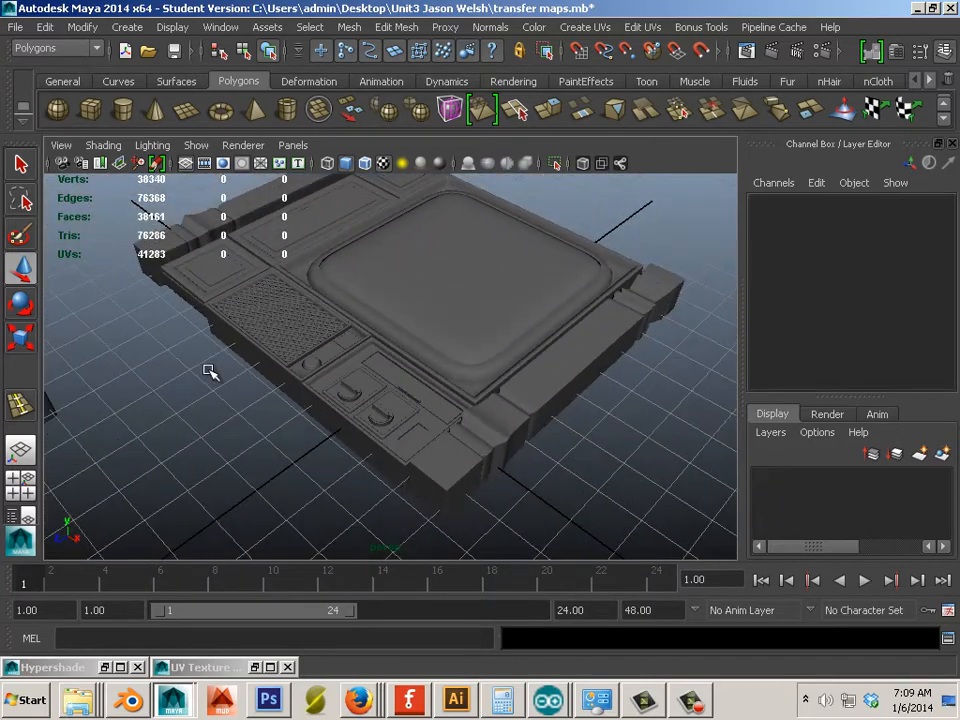
left_click_drag(104, 265, 375, 171, "alt")
scroll(375, 287, "up", 2)
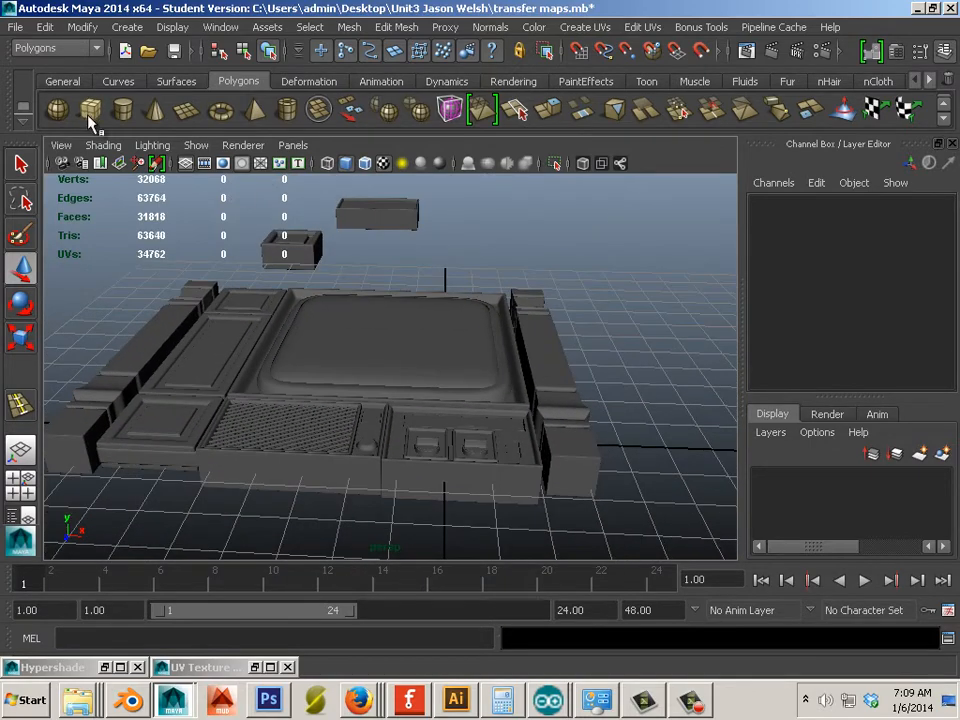
left_click(180, 268)
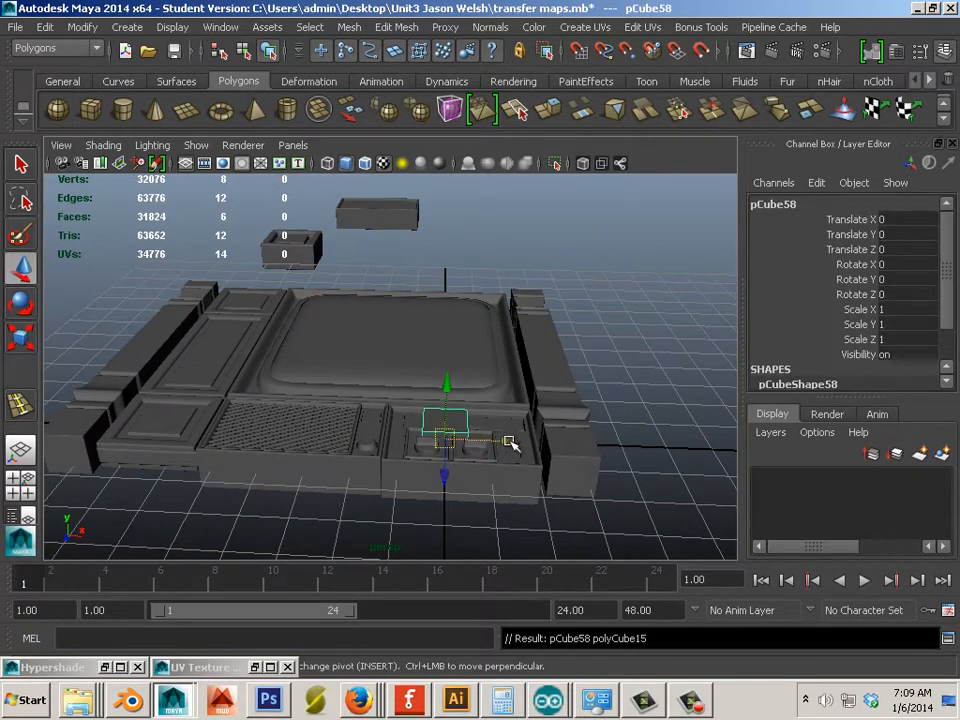
left_click_drag(510, 443, 440, 442)
mouse_move(398, 385)
left_mouse_down()
mouse_move(400, 398)
mouse_move(395, 388)
left_mouse_up()
Step: Widen the cube across the cabinet to an X scale of about 10.79 and move it to about X -2.73
key("r")
left_click_drag(476, 446, 704, 469)
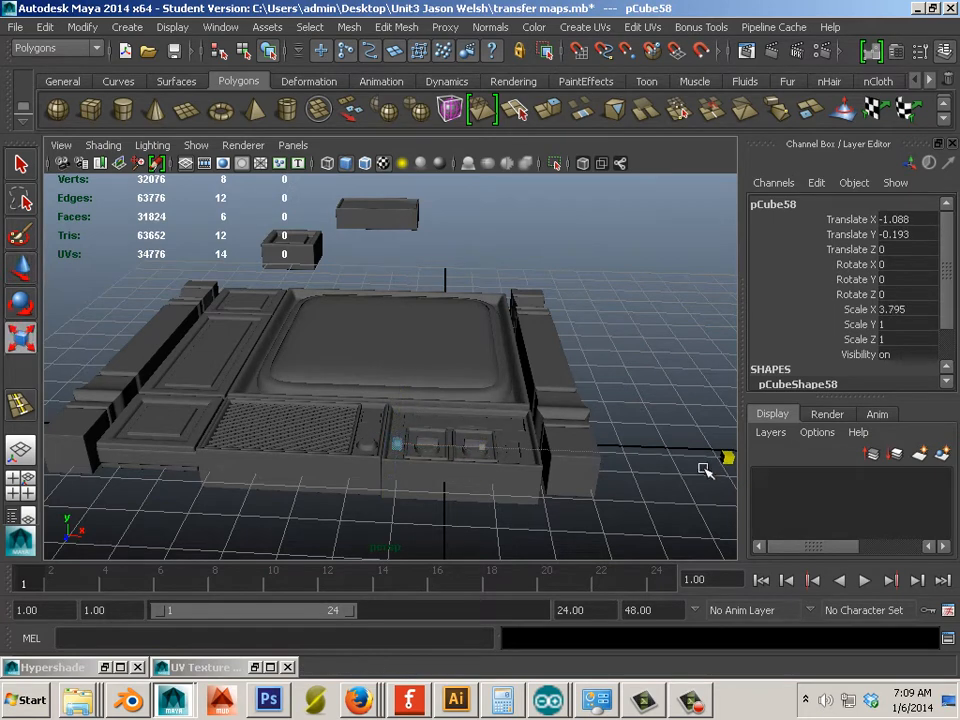
left_click_drag(516, 456, 604, 465)
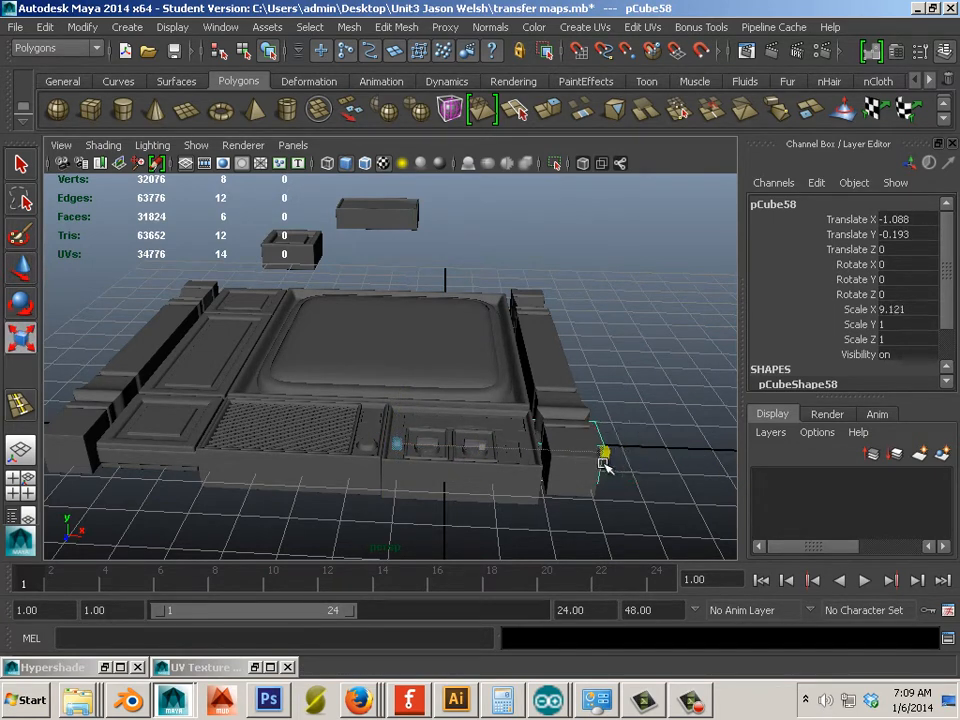
key("w")
left_click_drag(462, 446, 432, 462)
key("r")
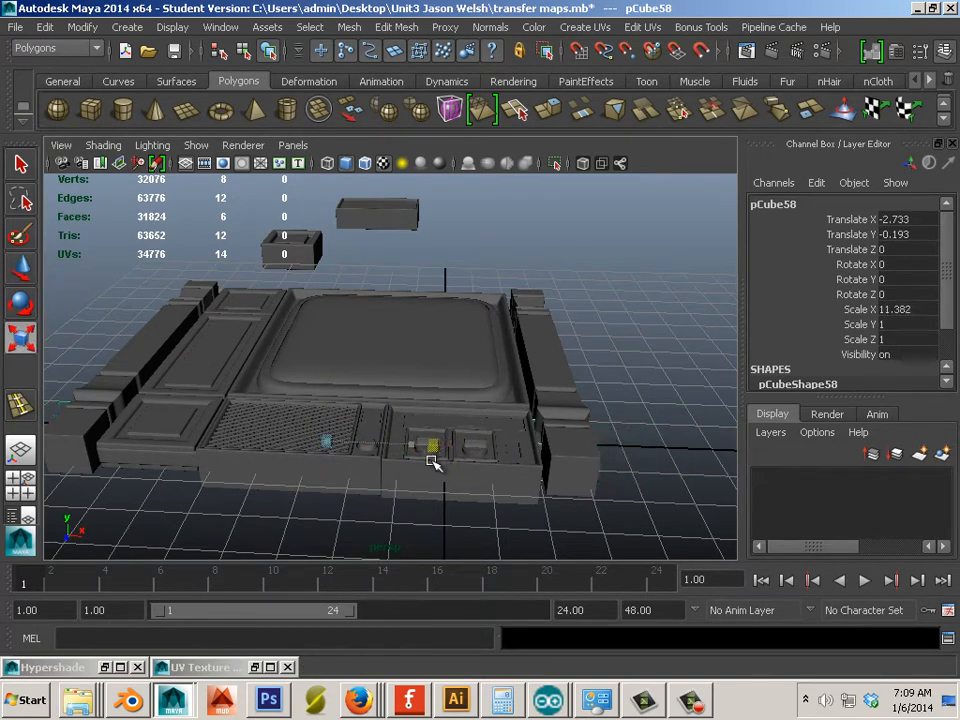
key("w")
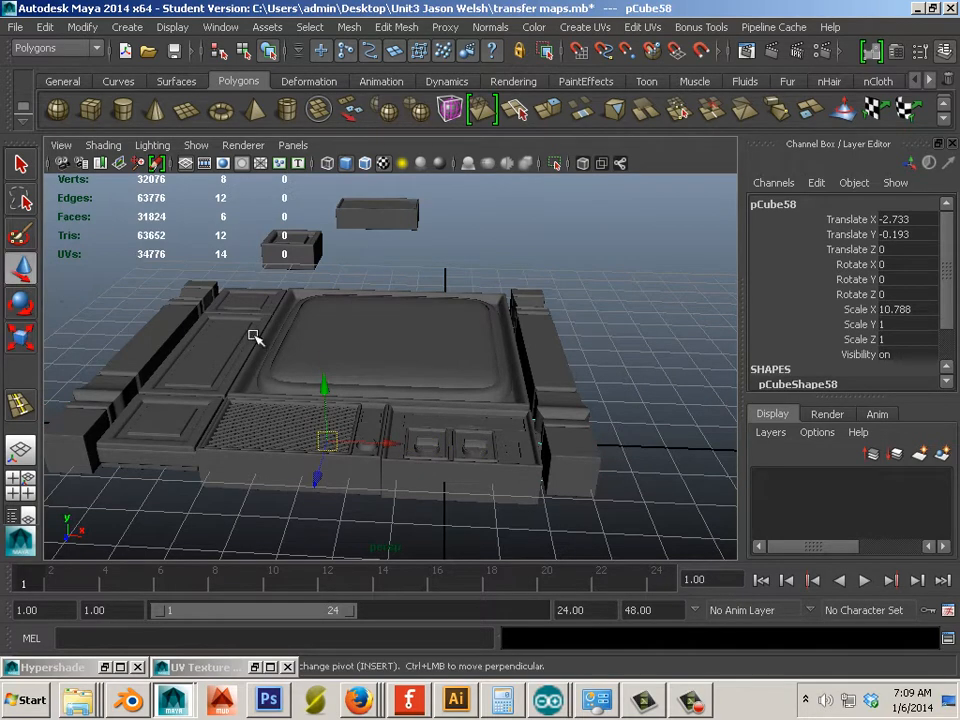
Step: Lower the slab to about Y -0.23, stretch it to a Z scale of about 6.38 and shift it to about Z -1.90
mouse_move(322, 392)
left_mouse_down()
mouse_move(328, 378)
mouse_move(318, 386)
left_mouse_up()
left_click_drag(561, 424, 185, 410, "alt")
key("r")
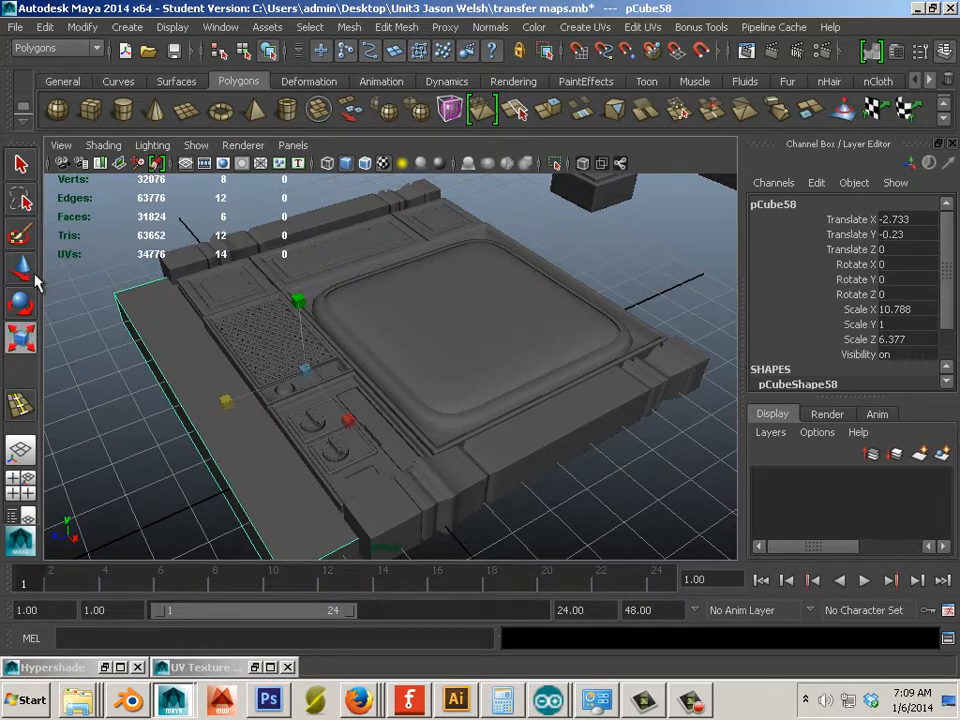
left_click(21, 268)
left_click_drag(249, 392, 320, 371)
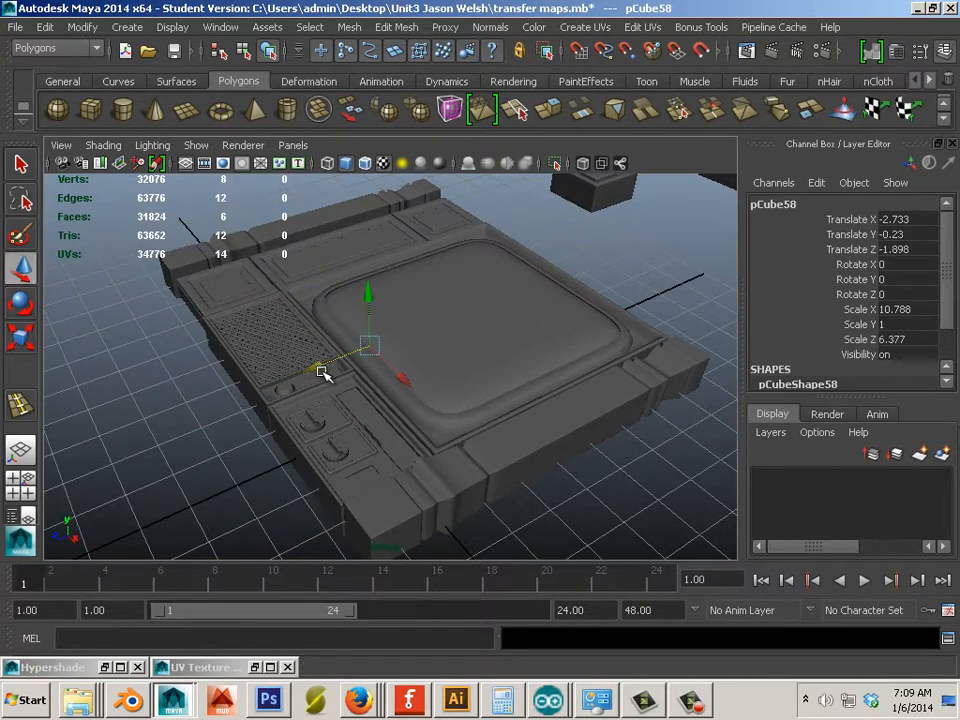
Step: In the wireframe top view, fit the slab to the cabinet's height with a Z scale of about 9.44 and Z position of about -3.05
key("space")
key("4")
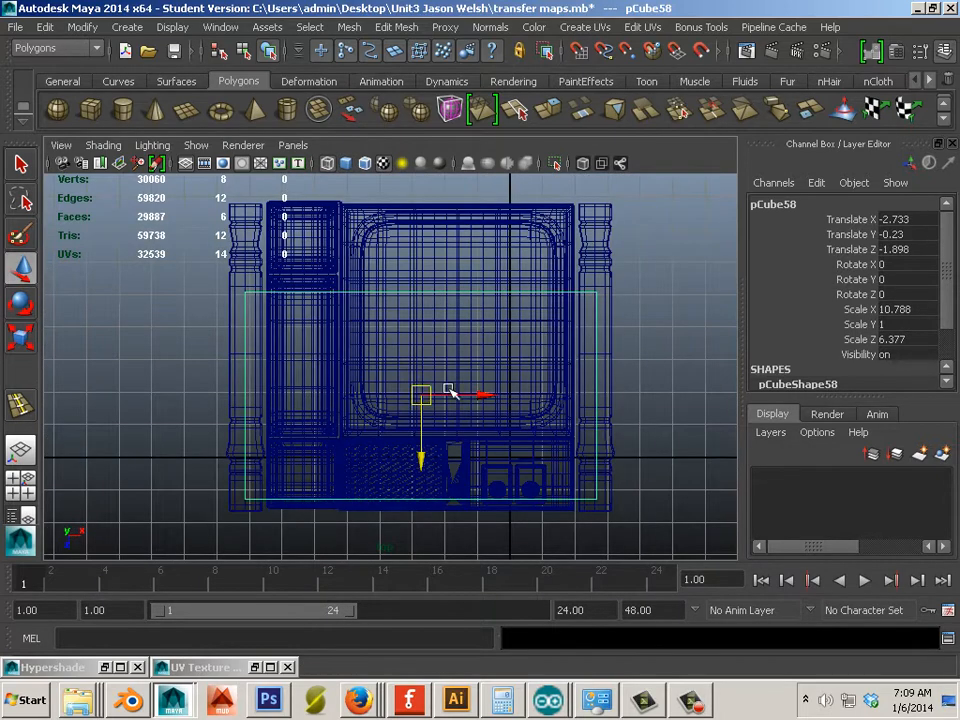
key("r")
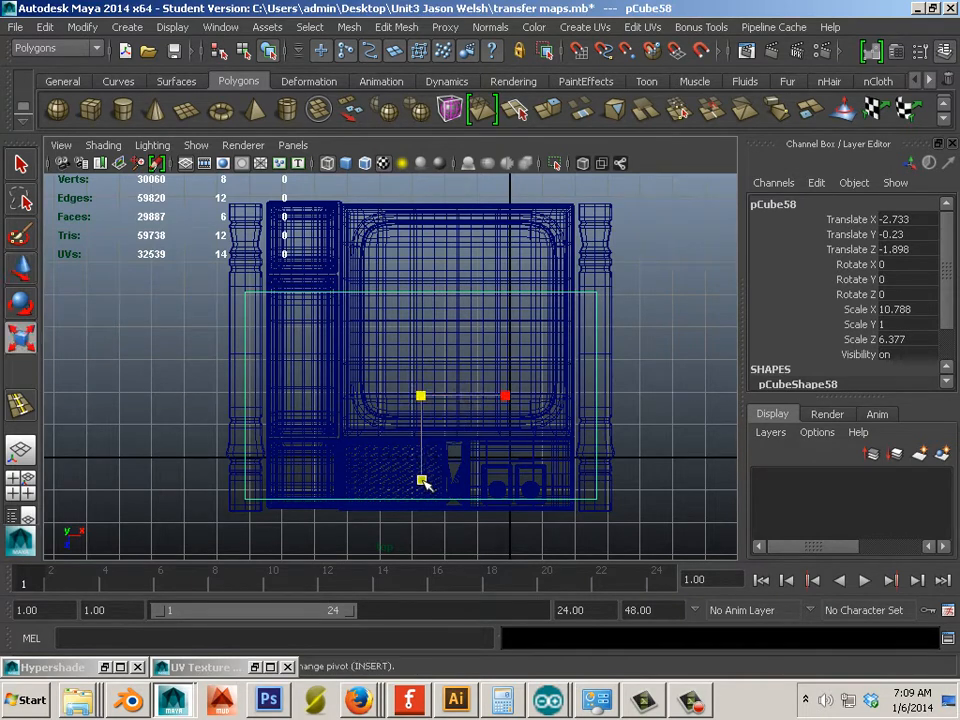
left_click_drag(424, 482, 415, 520)
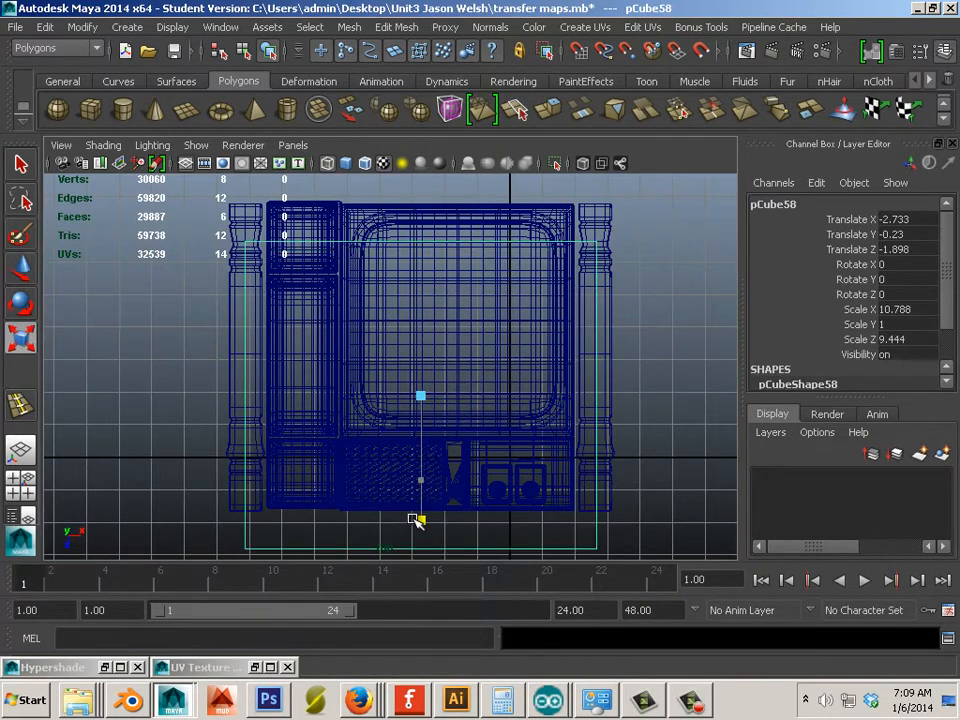
key("w")
left_click_drag(430, 456, 422, 423)
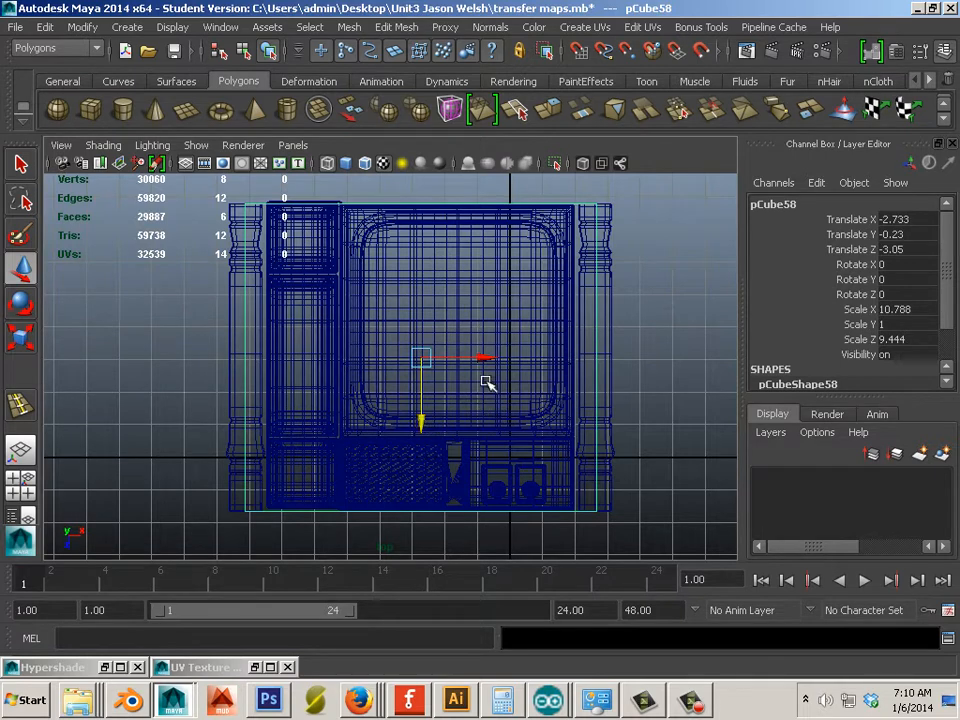
Step: Extend the slab to the posts' outer edges with an X scale of about 11.86 and a Z scale of about 9.69
key("r")
left_click_drag(505, 361, 515, 363)
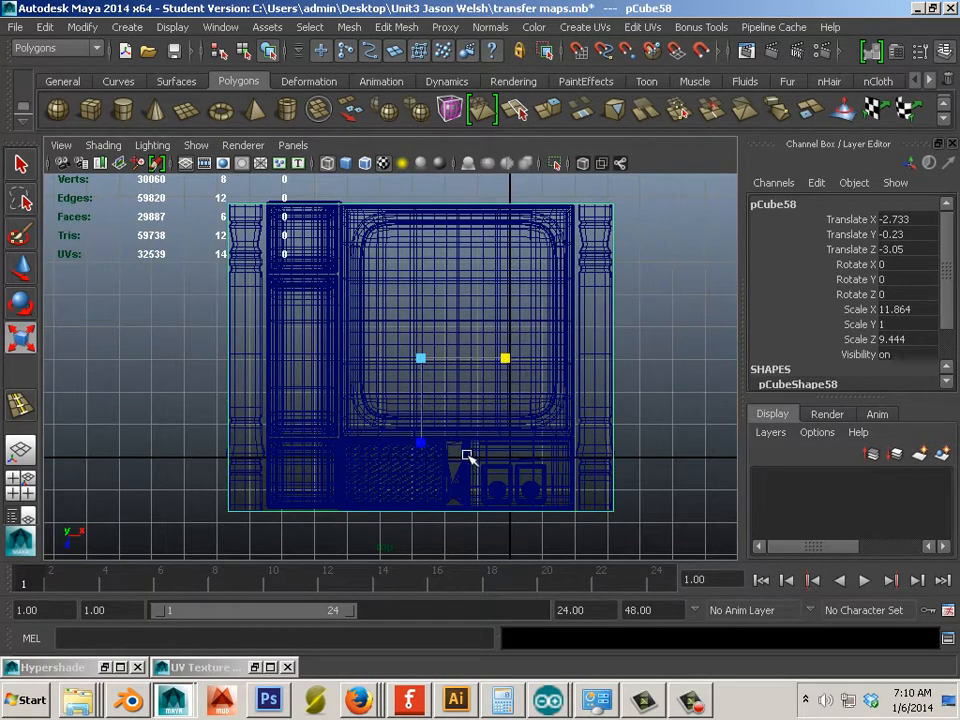
left_click_drag(423, 444, 424, 447)
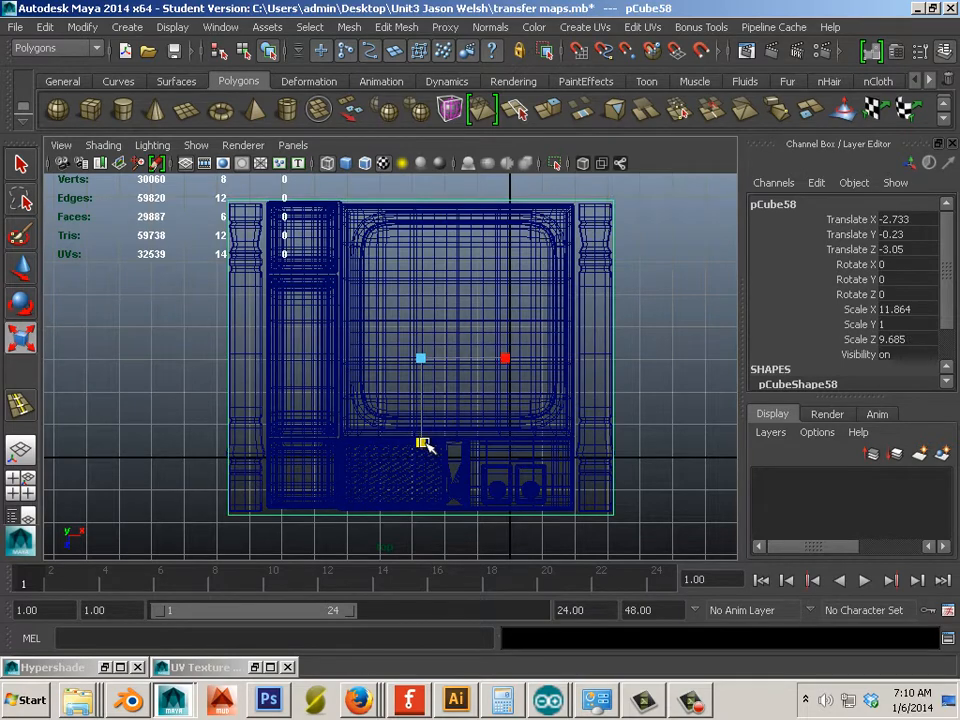
left_click(255, 308)
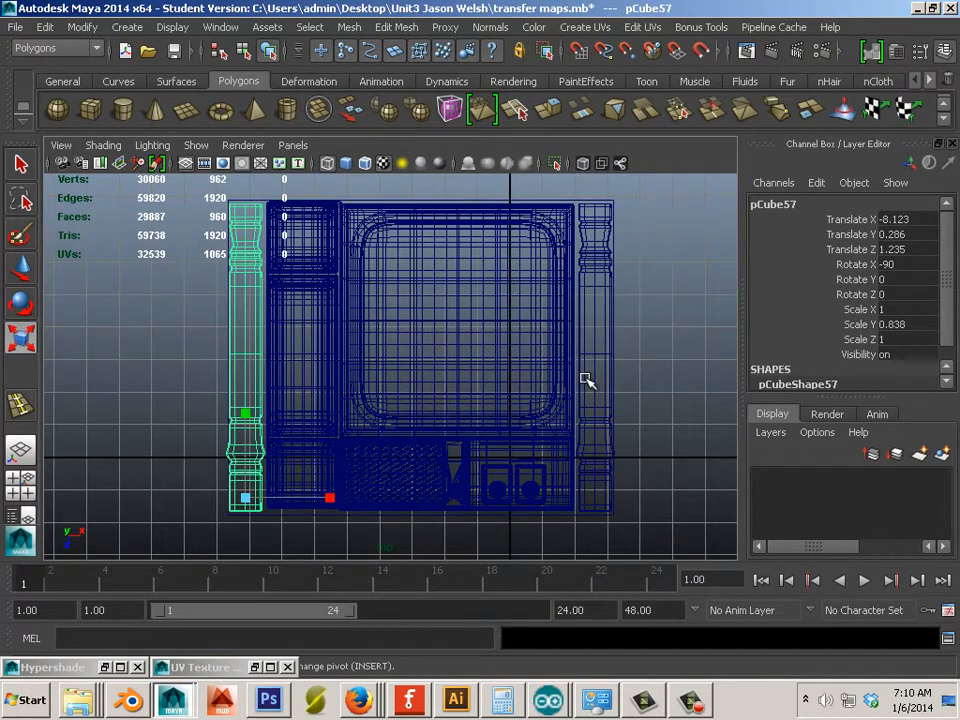
Step: In the shaded perspective view, widen the slab to an X scale of about 11.90 and move it to about X -2.81
key("space")
key("space")
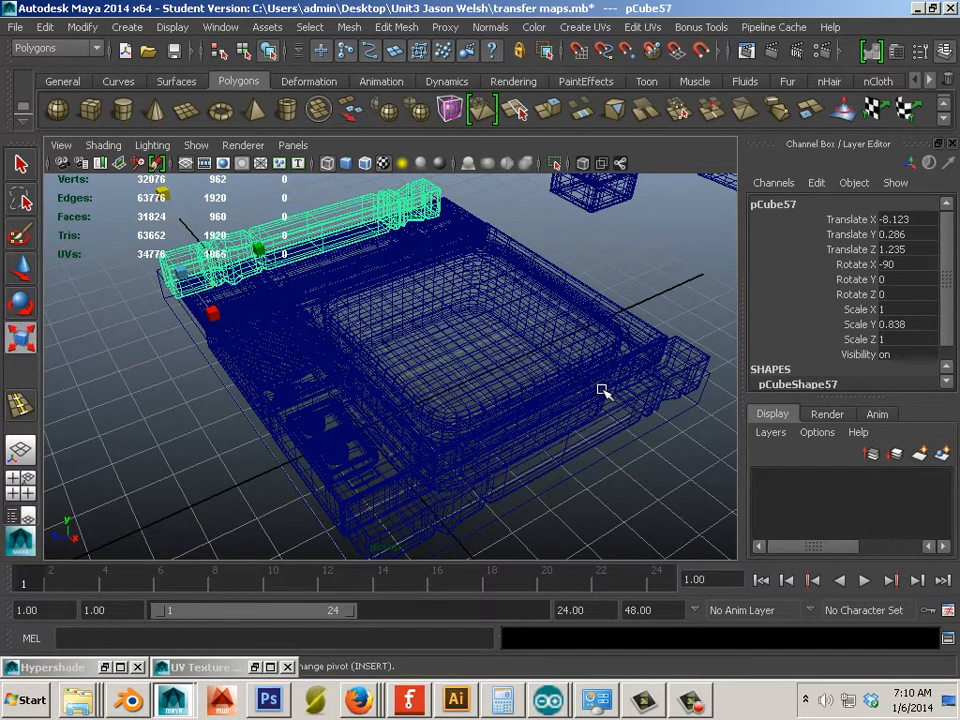
key("5")
middle_click_drag(578, 429, 568, 373, "alt")
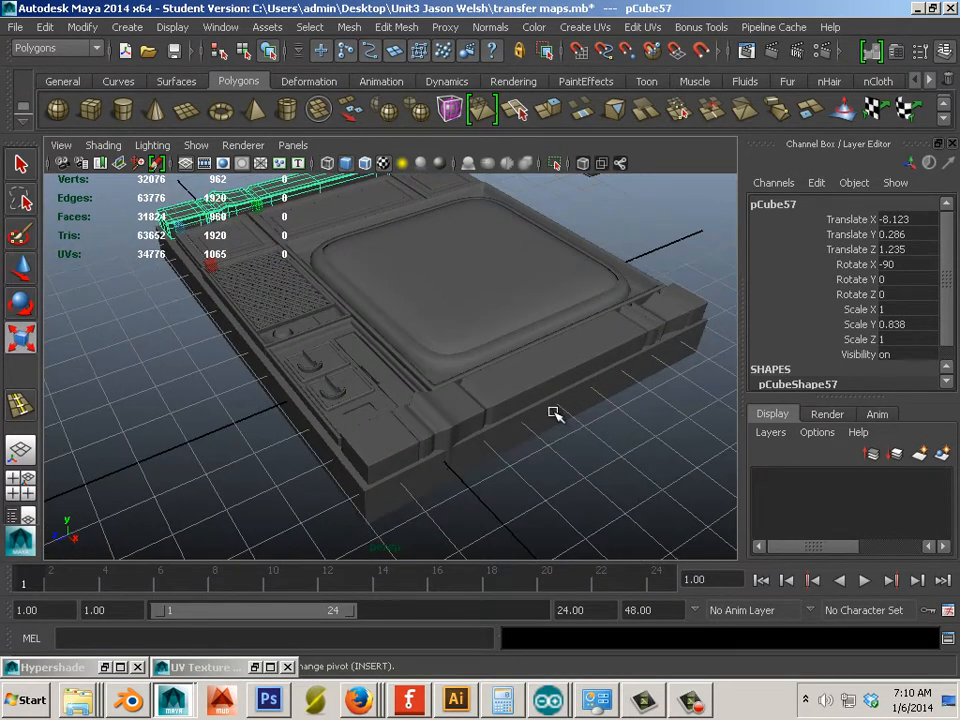
left_click(383, 342)
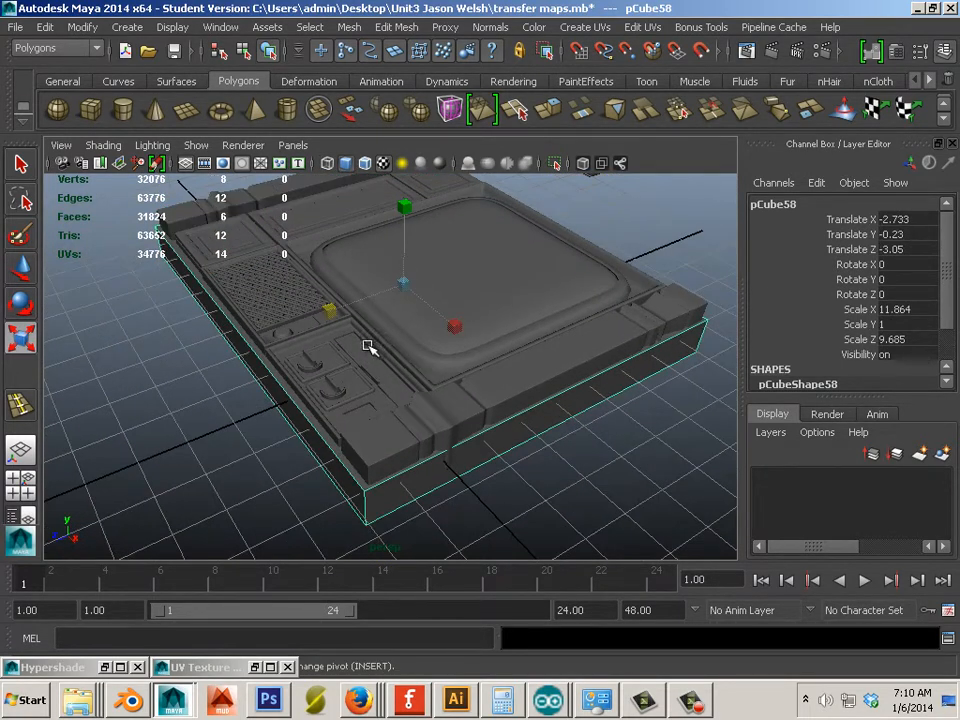
left_click_drag(454, 326, 452, 328)
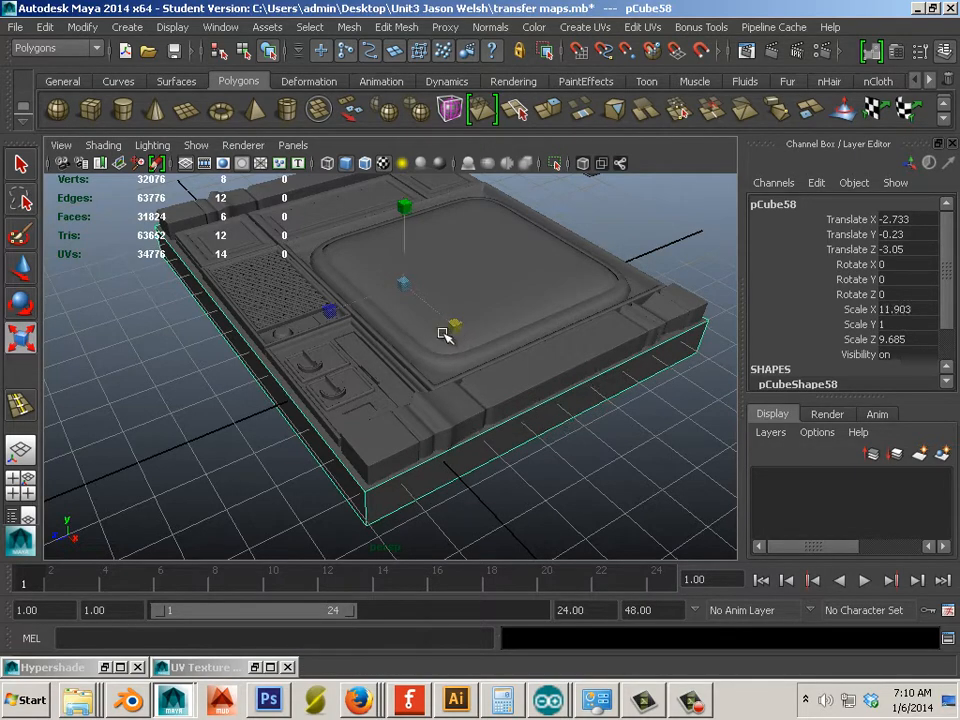
left_click_drag(279, 414, 387, 398, "alt")
key("w")
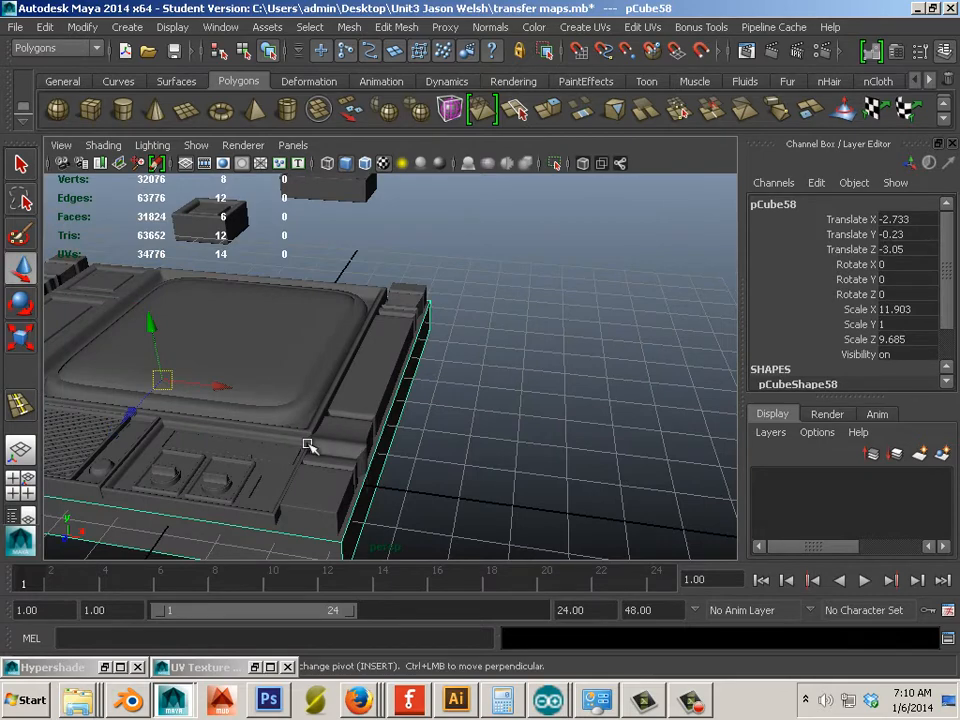
left_click_drag(306, 446, 544, 444, "alt")
Step: Pull the slab's right side face slightly outward and return the slab to object mode
right_click_drag(518, 310, 505, 368)
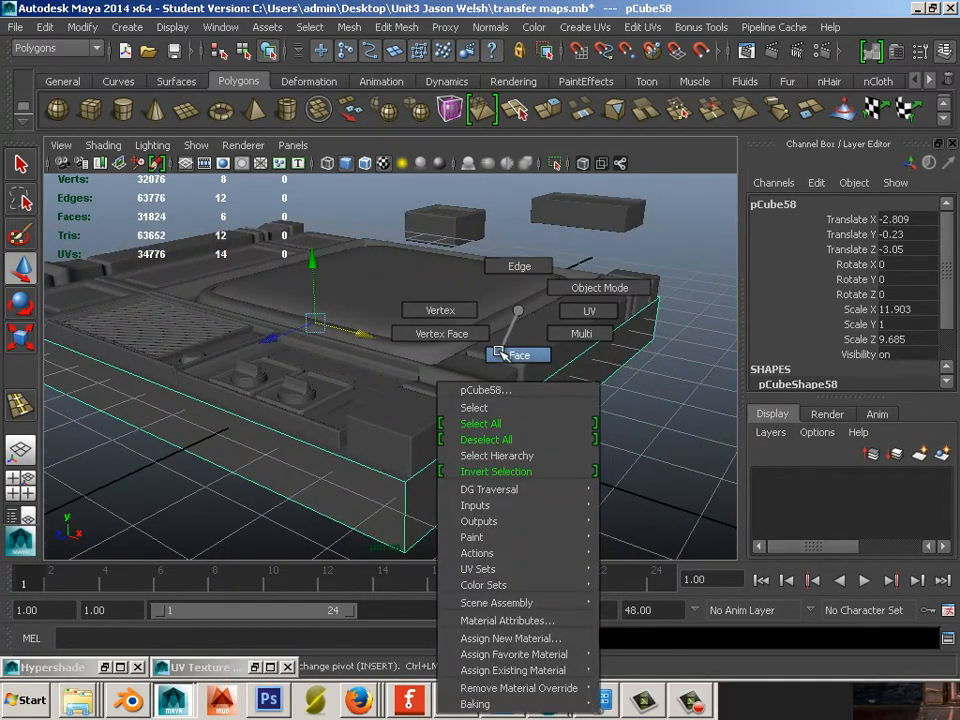
left_click(528, 422)
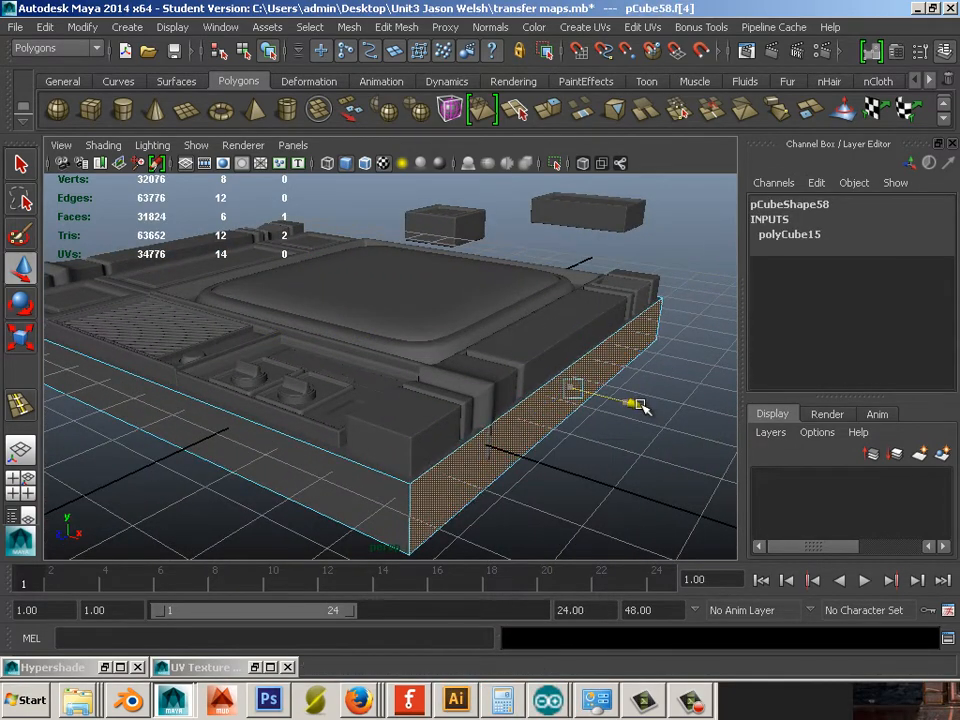
left_click_drag(364, 435, 417, 407, "alt")
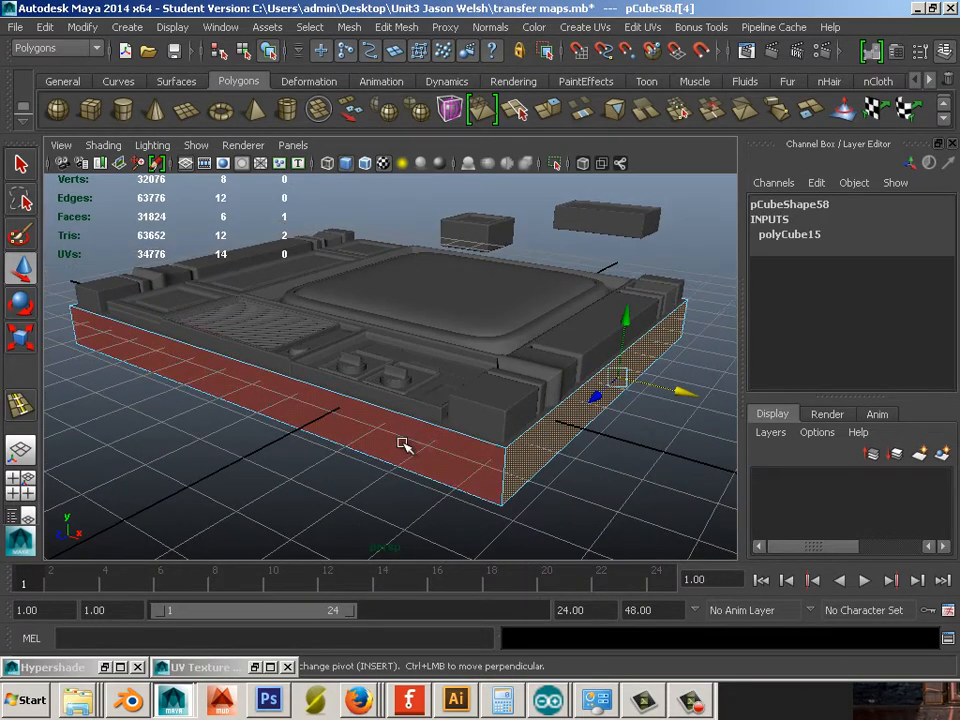
right_click_drag(401, 446, 495, 288)
left_click(475, 450)
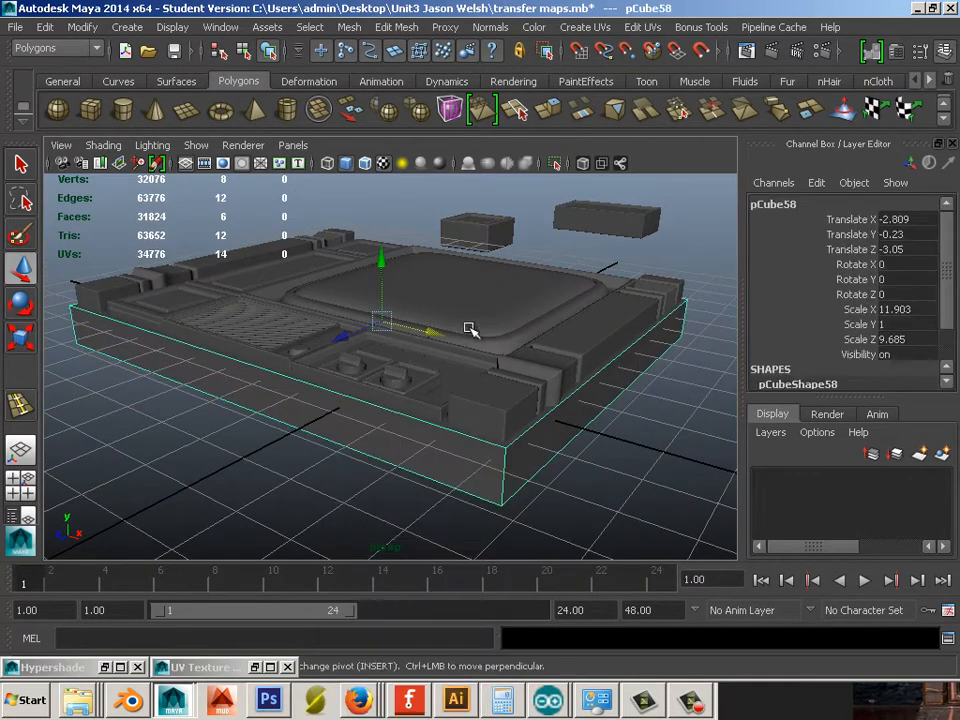
left_click_drag(377, 263, 380, 261)
Step: Lower both corner posts together into the slab to about Y 0.04
left_click(499, 379)
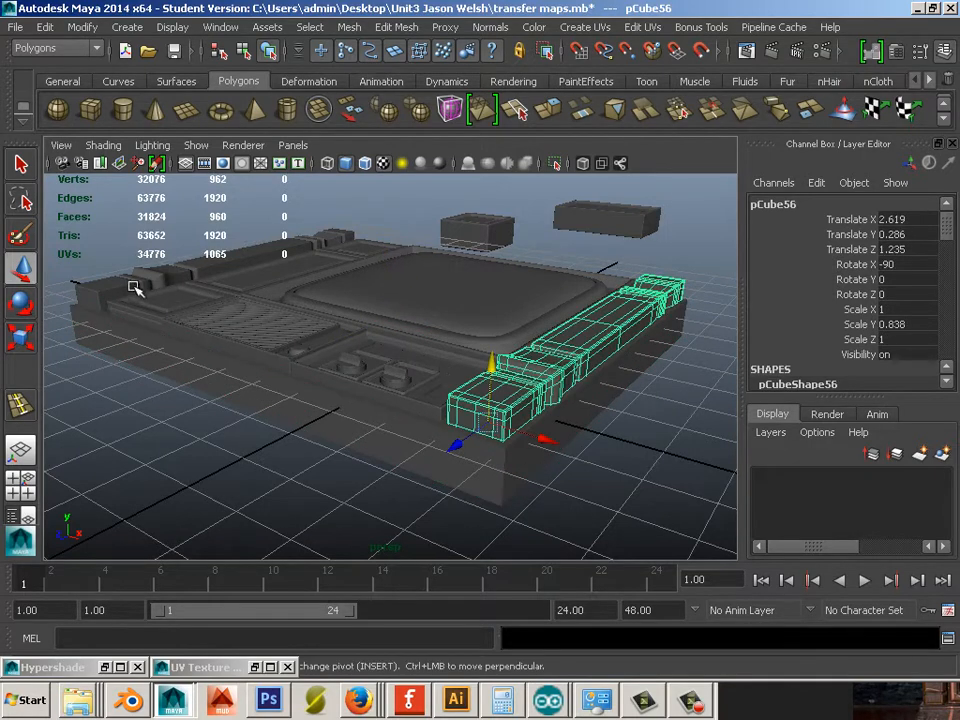
left_click(212, 272, "shift")
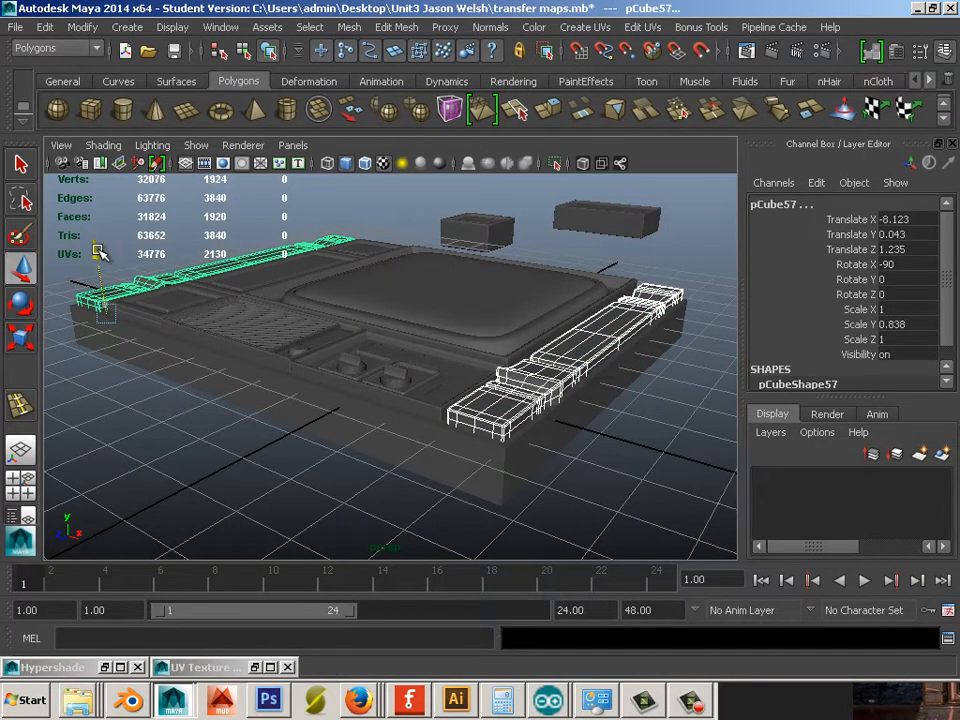
left_click(175, 458)
Step: Push the slab's left side face inward so that the left corner post overhangs it
left_click_drag(144, 447, 217, 469, "alt")
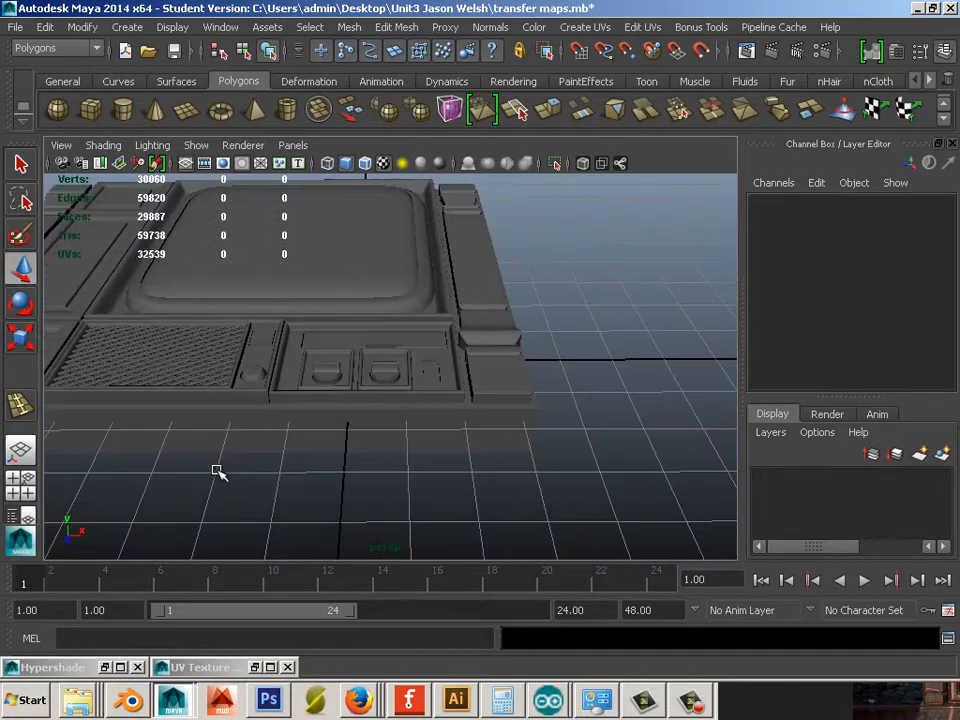
middle_click_drag(283, 433, 416, 420, "alt")
left_click_drag(297, 432, 287, 455, "alt")
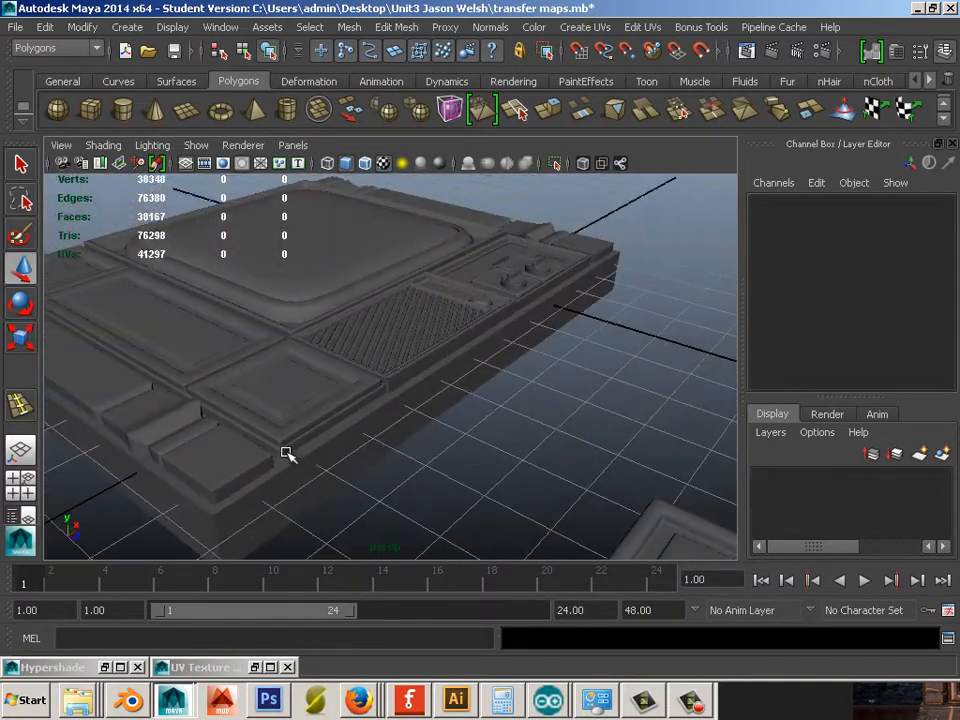
left_click(300, 492)
right_click_drag(287, 482, 439, 450, "alt")
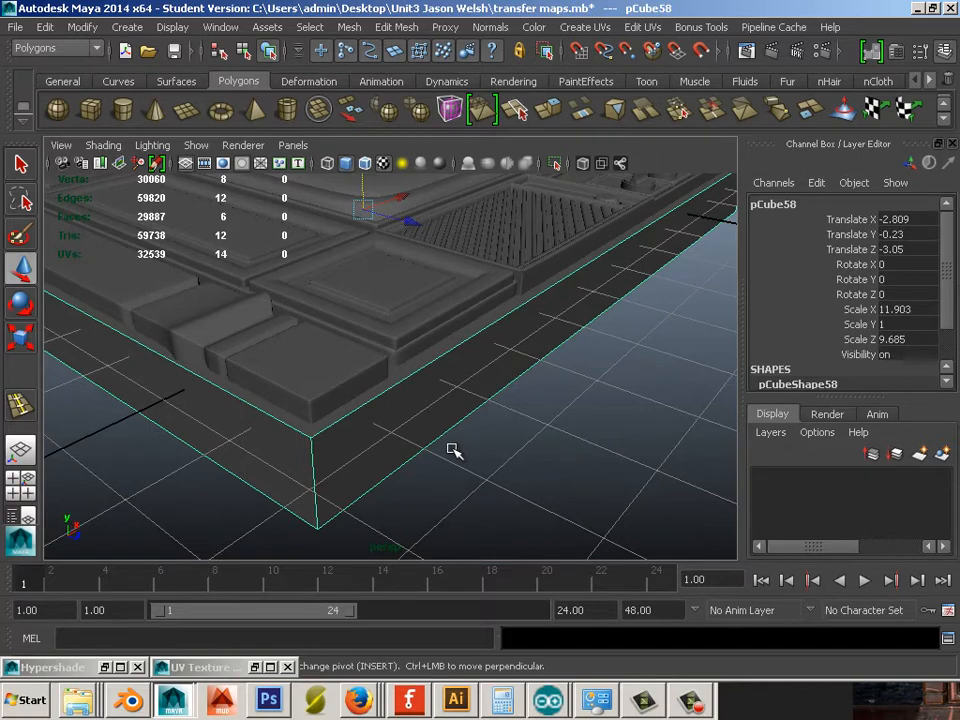
left_click_drag(453, 450, 436, 460, "alt")
right_click_drag(335, 442, 314, 354)
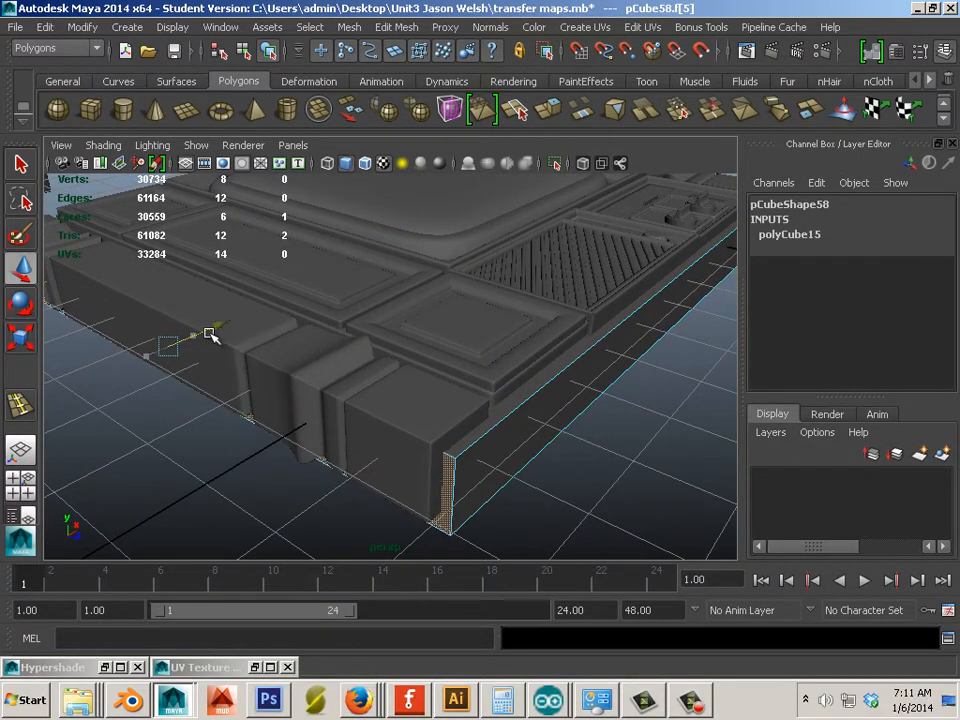
left_click_drag(209, 334, 208, 336)
Step: Push the slab's right side face inward so that the right corner post overhangs it
left_click_drag(401, 391, 436, 408, "alt")
middle_click_drag(436, 408, 440, 411, "alt")
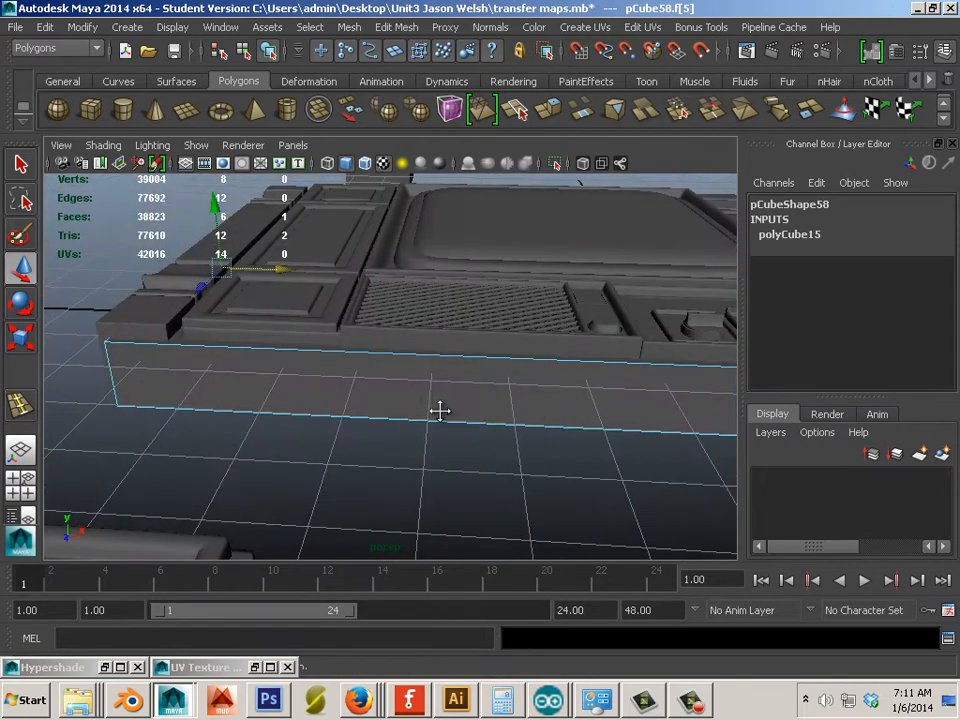
left_click_drag(440, 411, 467, 422, "alt")
left_click(589, 401)
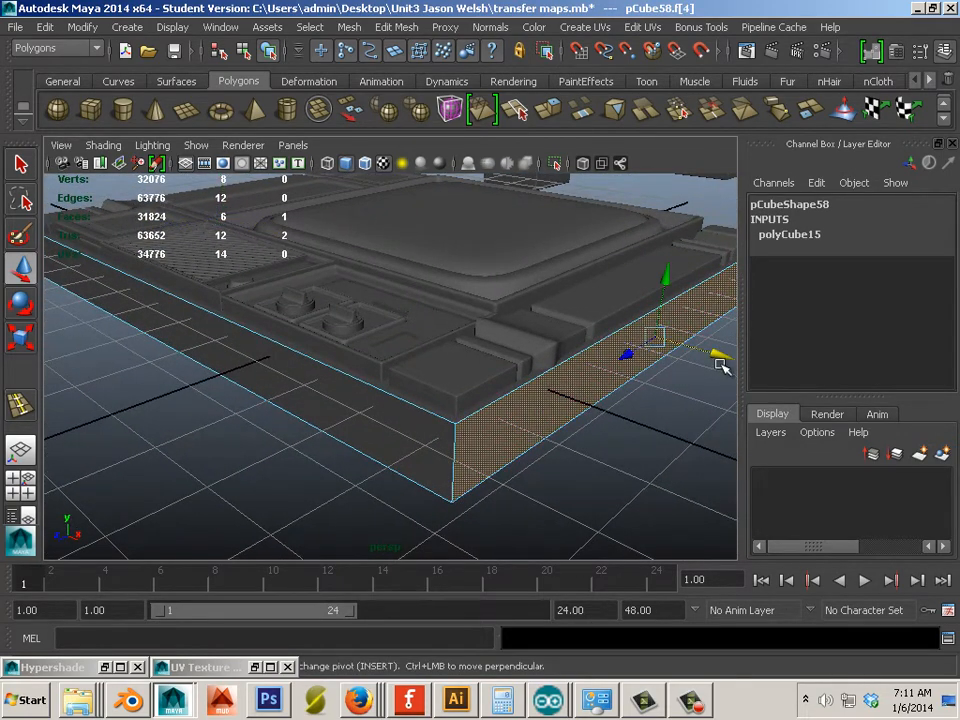
left_click_drag(722, 366, 699, 352)
left_click(632, 476)
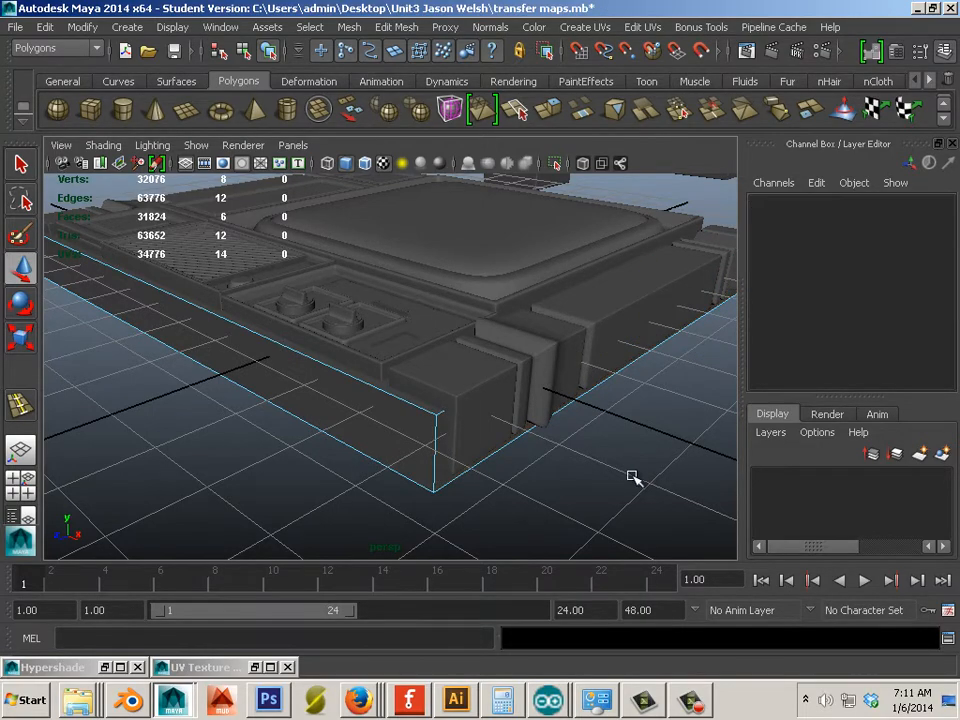
Step: Push the backing slab's upper end face slightly inward toward the cabinet front's top edge
right_click_drag(632, 476, 328, 446, "alt")
left_click_drag(328, 446, 459, 501, "alt")
middle_click_drag(396, 455, 472, 516, "alt")
left_click_drag(474, 519, 454, 523, "alt")
middle_click_drag(394, 339, 402, 383, "alt")
left_click_drag(402, 383, 401, 433, "alt")
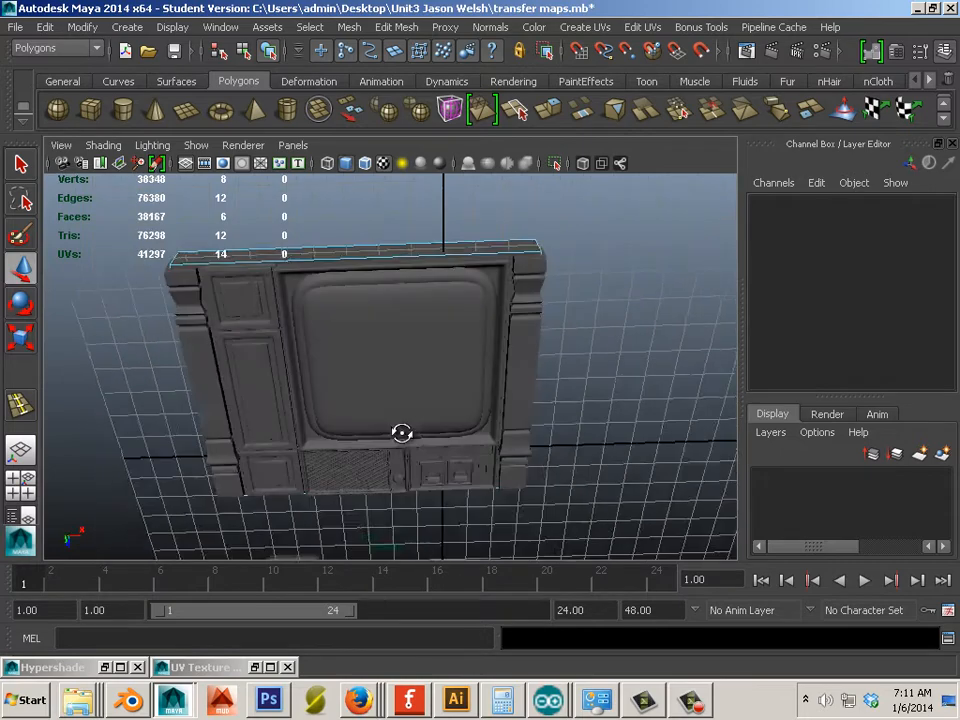
middle_click_drag(407, 373, 423, 408, "alt")
scroll(405, 349, "up", 3)
left_click_drag(378, 349, 409, 251, "alt")
left_click(408, 253)
left_click_drag(430, 300, 430, 321)
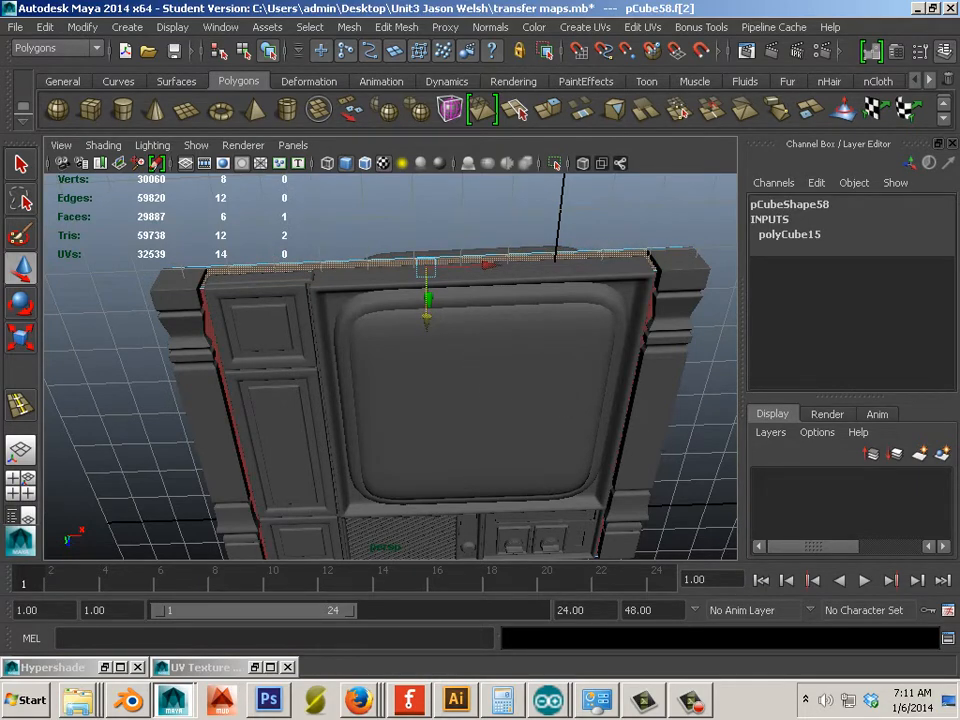
key("alt+Tab")
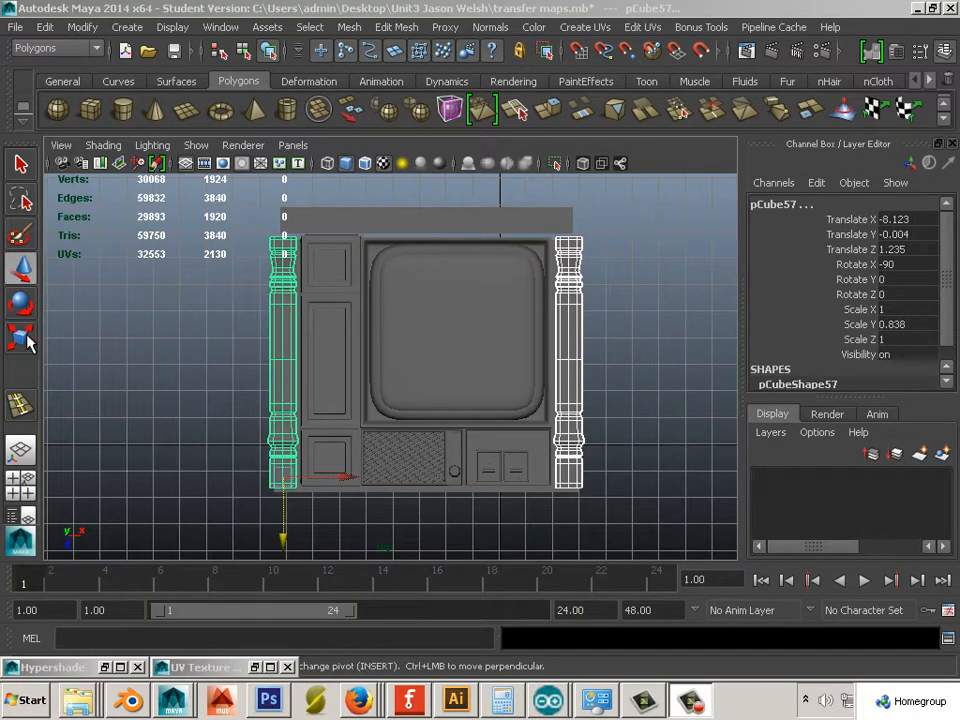
Step: Combine the left and right corner posts into a single mesh
key("e")
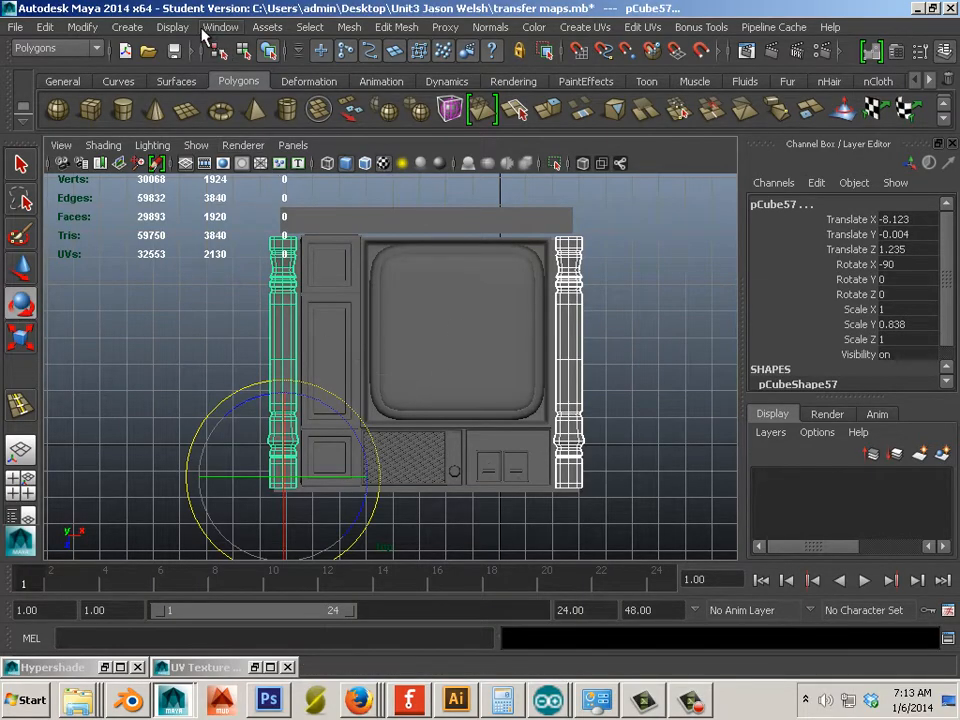
left_click(349, 27)
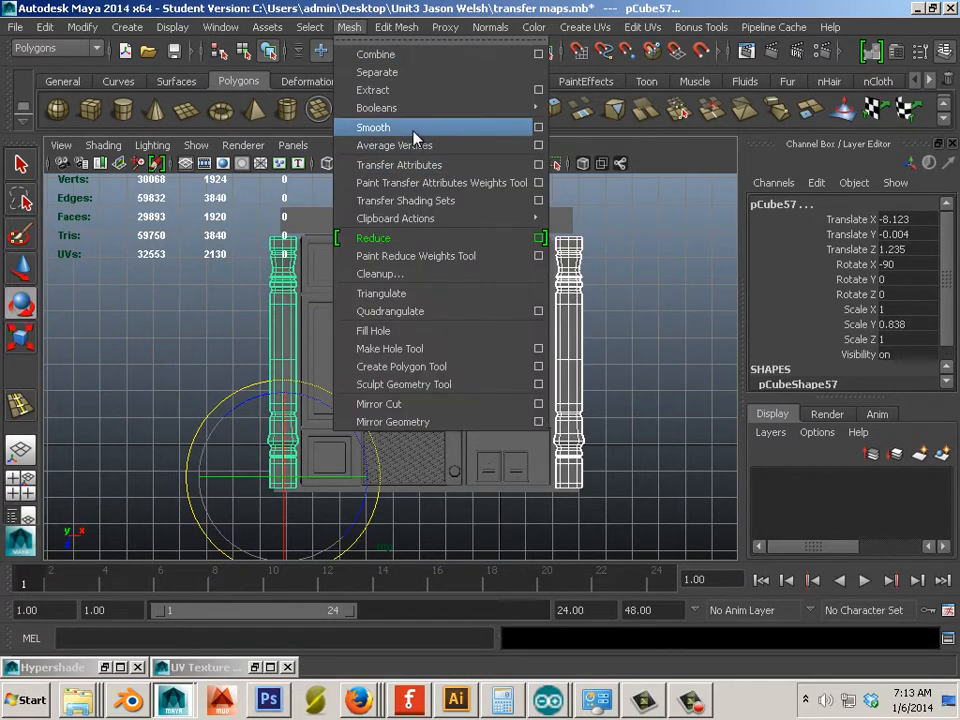
left_click(378, 55)
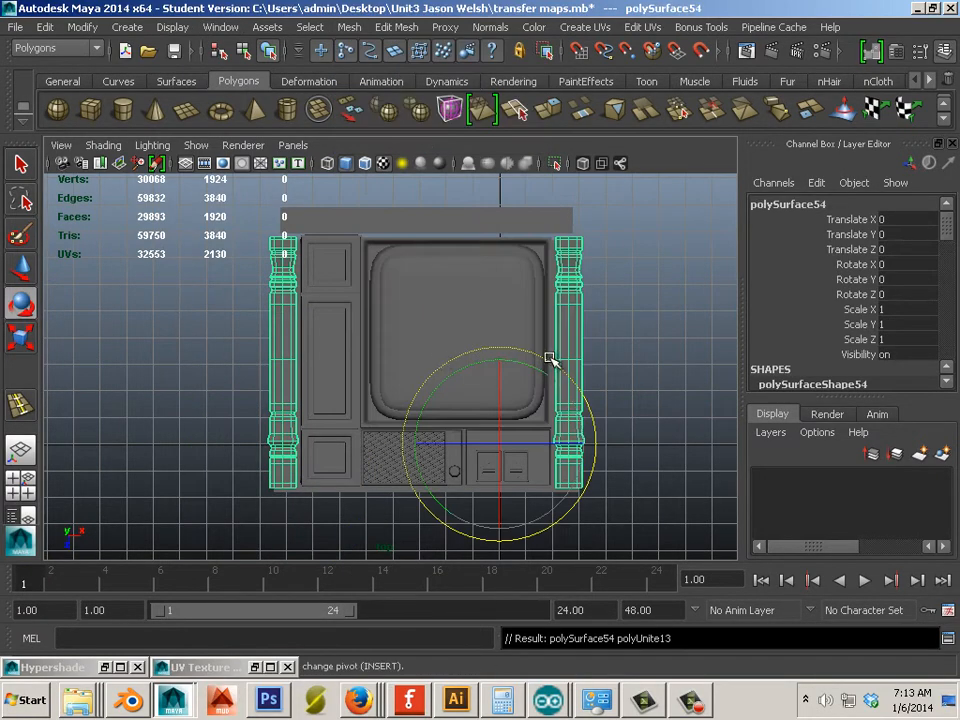
Step: Rotate the combined corner posts to exactly -90 degrees about Y so they run horizontally above and below the panels
left_click_drag(549, 358, 437, 444)
left_click(20, 265)
double_click(908, 276)
type("-9")
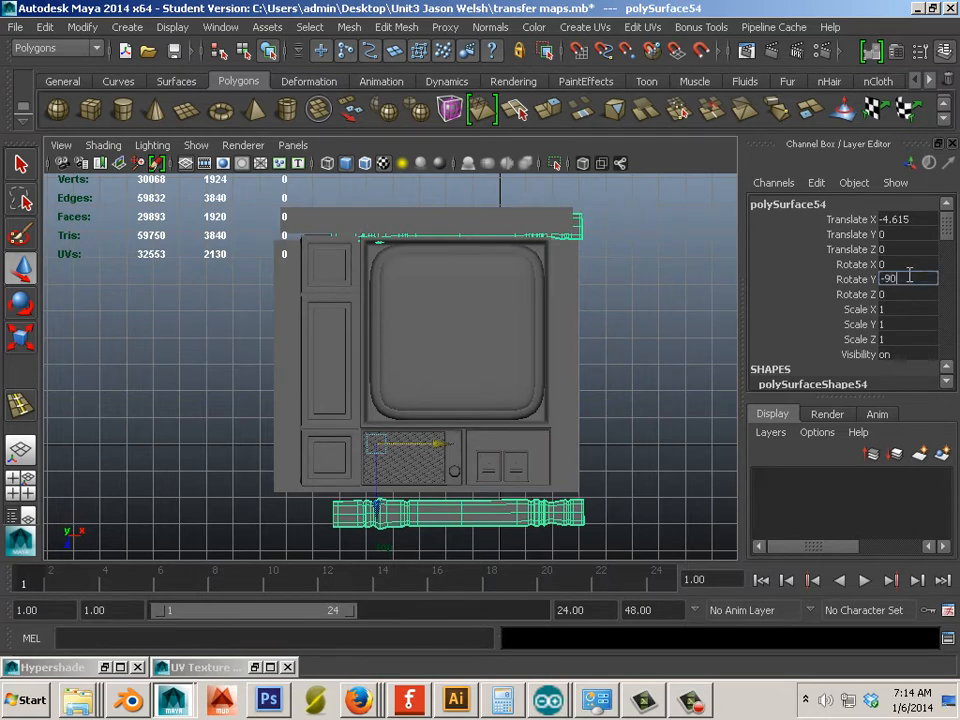
key("Return")
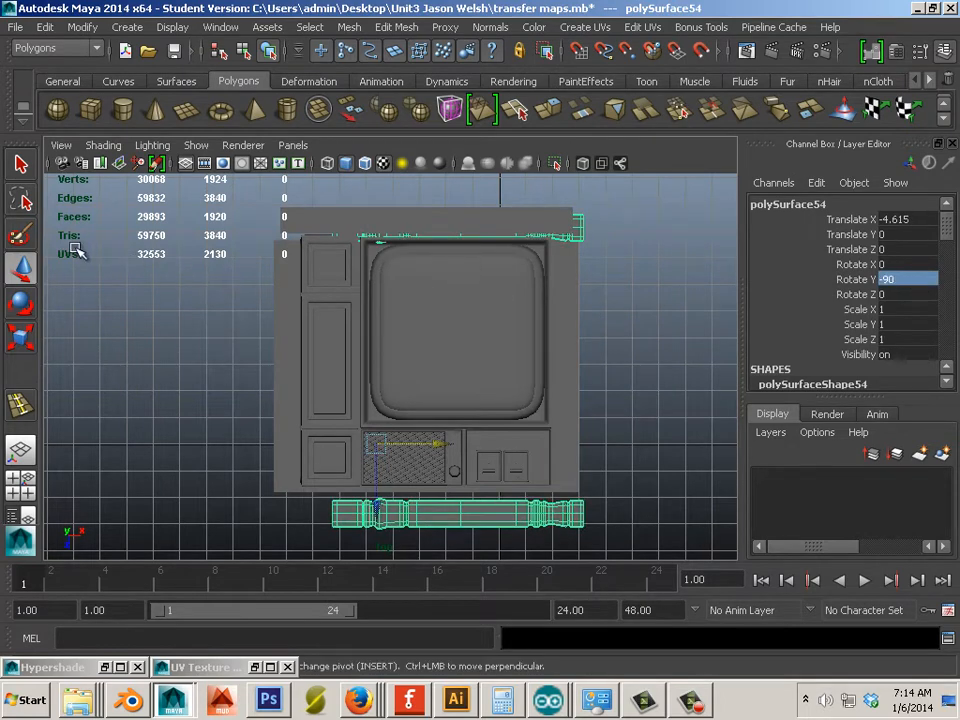
Step: Move the rotated posts to about X -5.81 and Z -0.21, aligning them with the panels' width and the slab's edges
left_click(20, 270)
left_click_drag(443, 448, 402, 448)
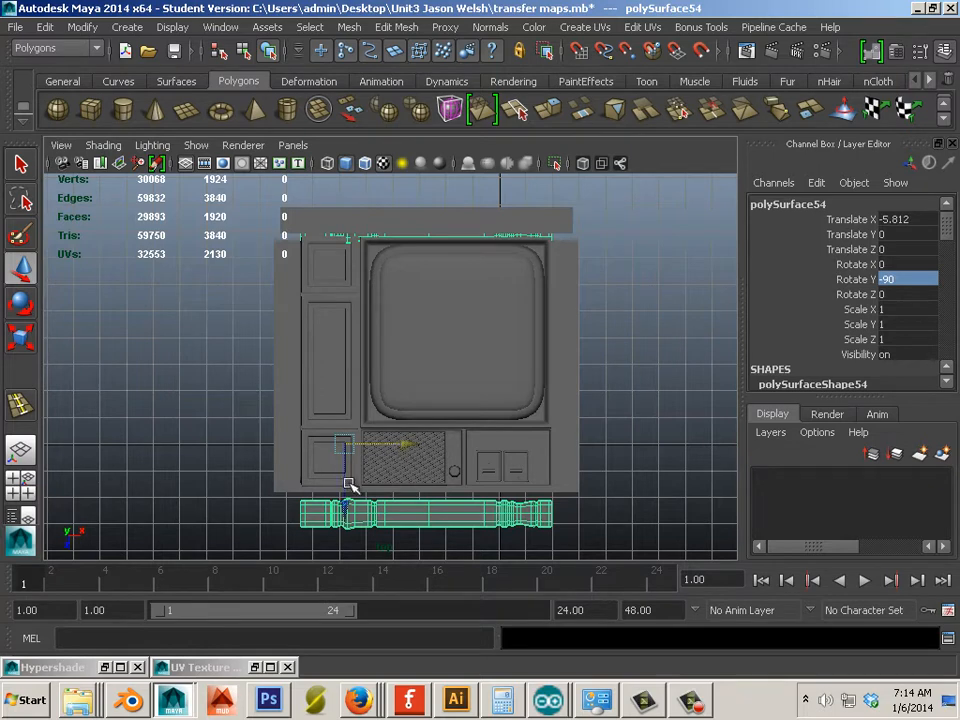
mouse_move(343, 512)
left_mouse_down()
mouse_move(339, 499)
mouse_move(344, 509)
left_mouse_up()
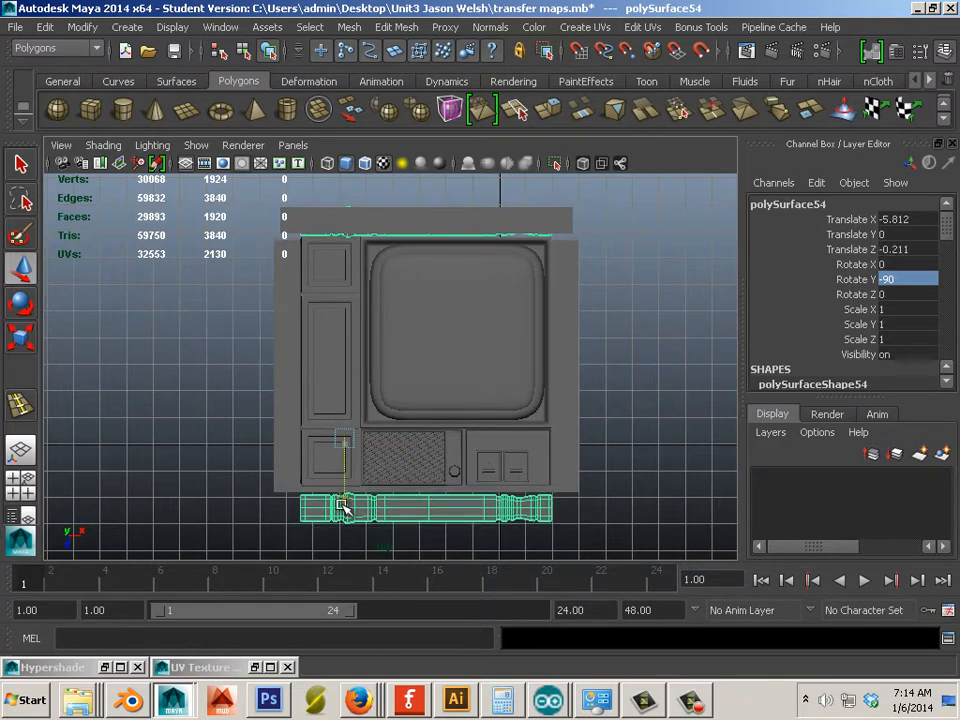
Step: Rotate the backing slab to exactly -90 degrees about Y and switch the view to wireframe display
scroll(460, 318, "up", 3)
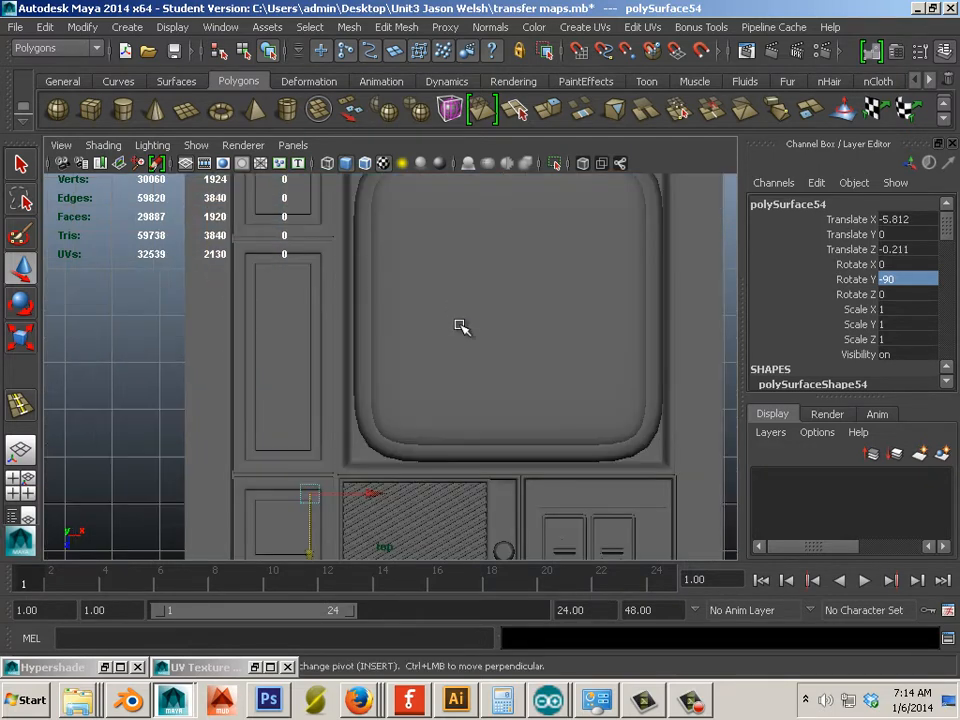
scroll(461, 326, "down", 3)
scroll(439, 314, "up", 1)
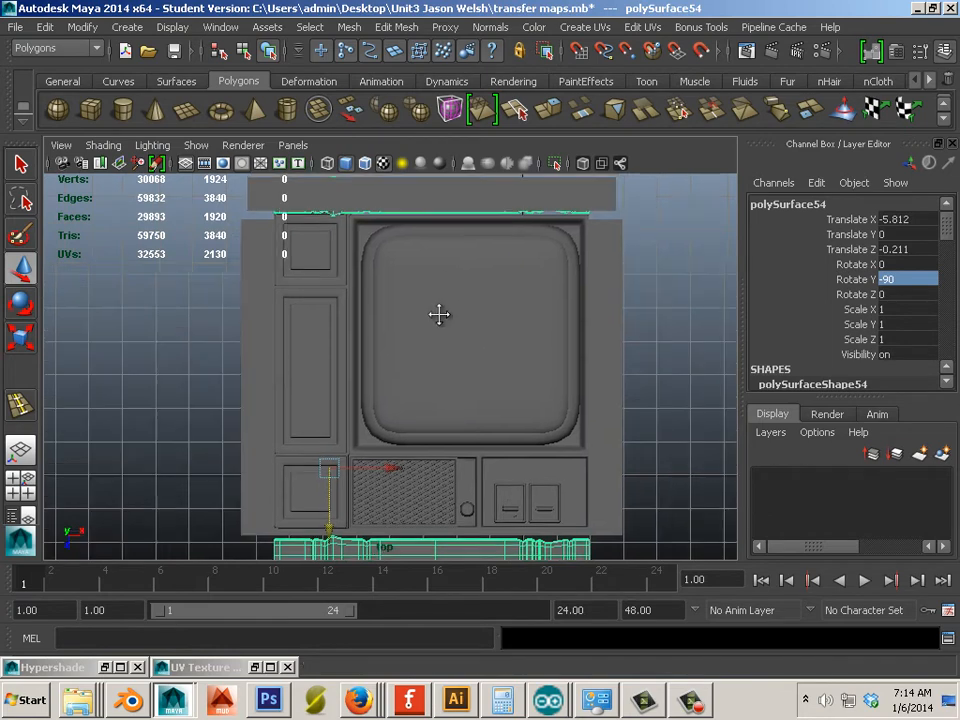
scroll(425, 300, "up", 2)
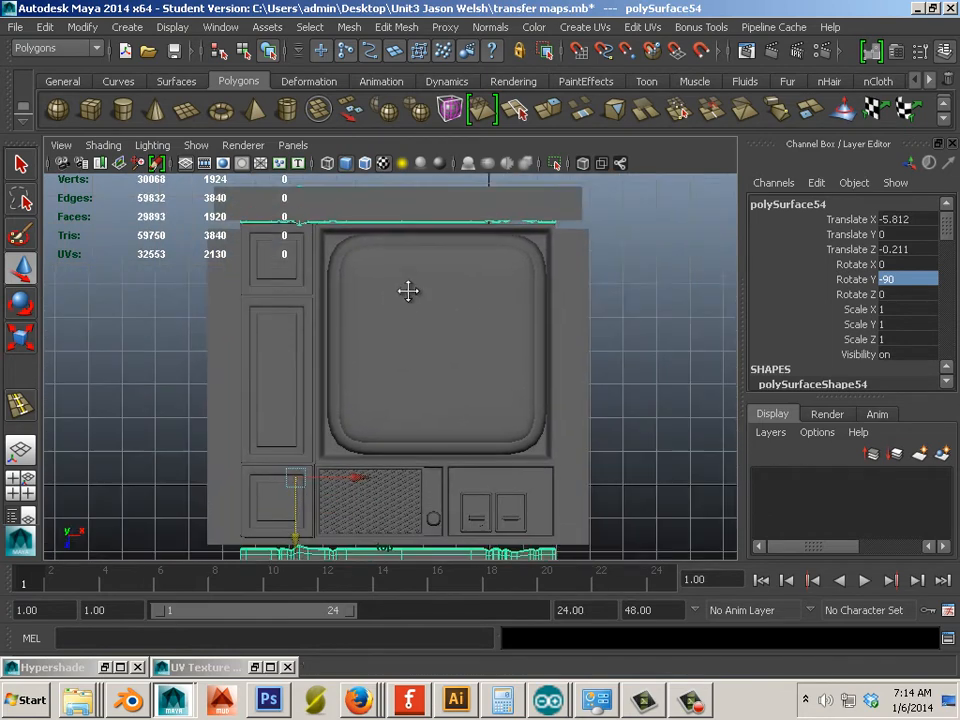
scroll(490, 254, "down", 2)
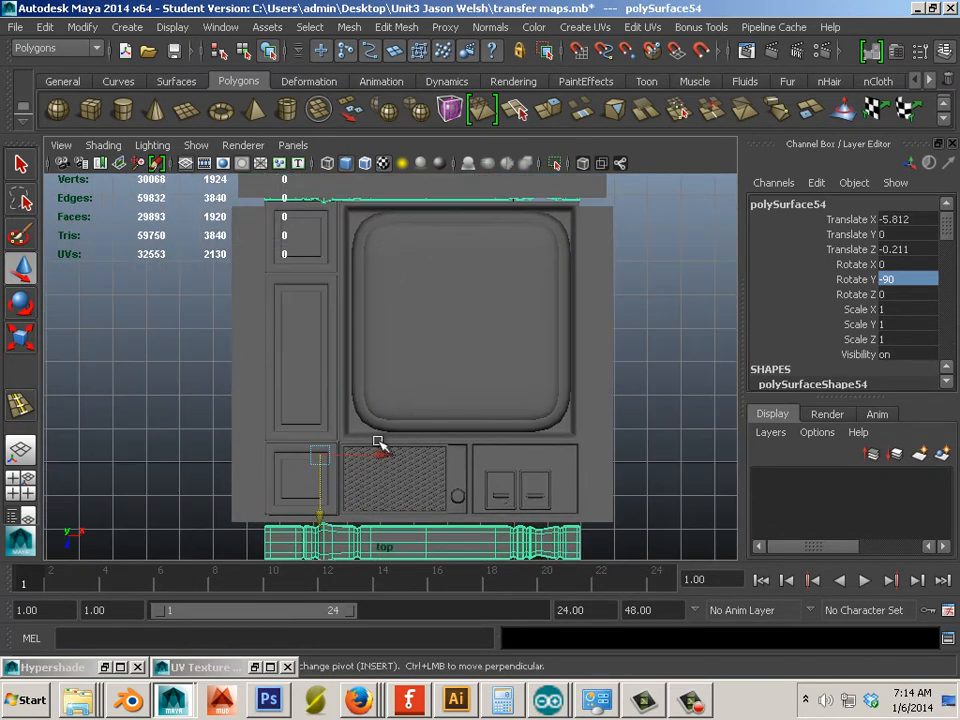
left_click(459, 346)
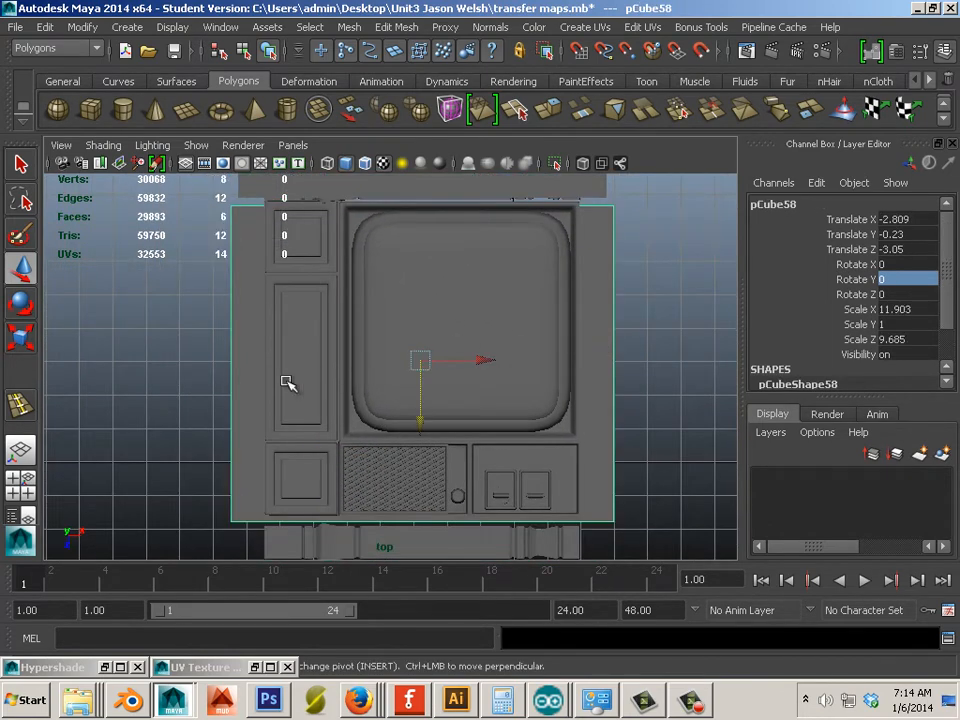
key("e")
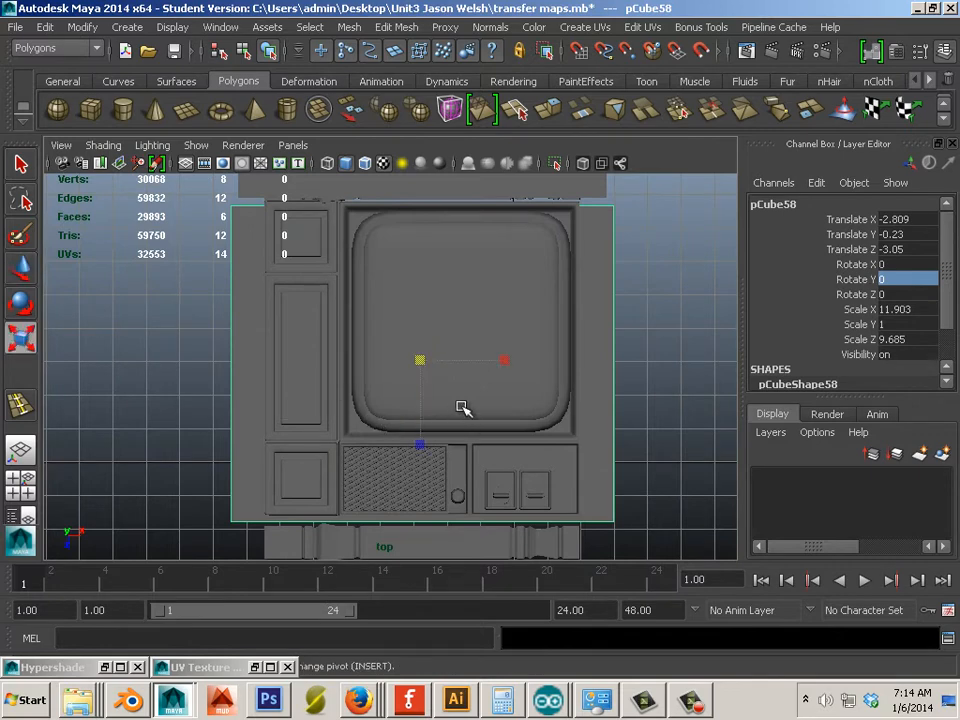
left_click_drag(510, 343, 435, 435)
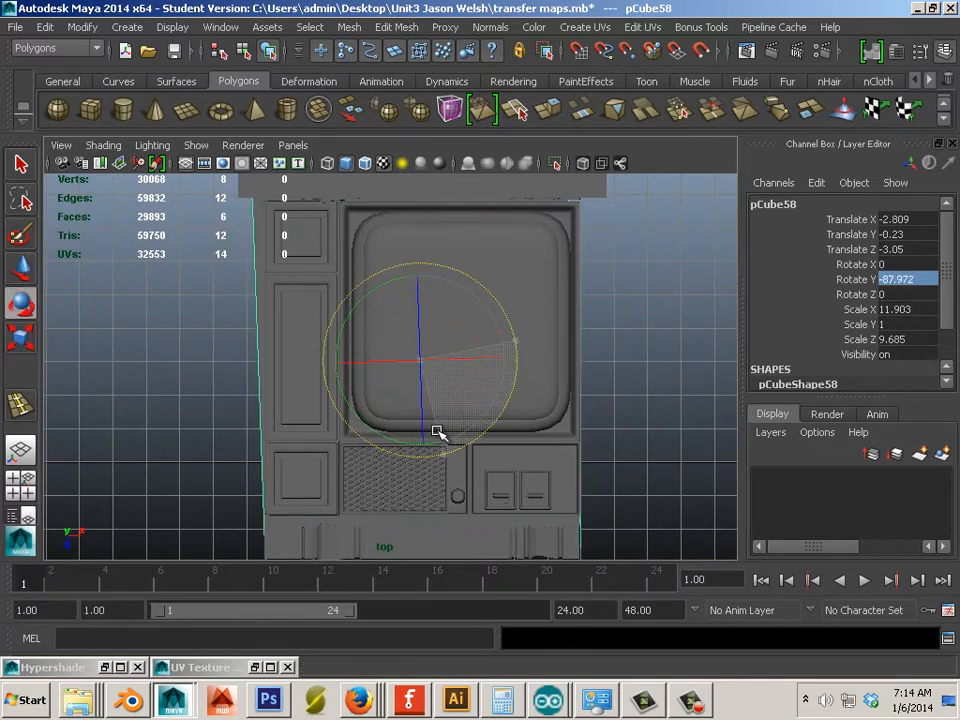
double_click(907, 279)
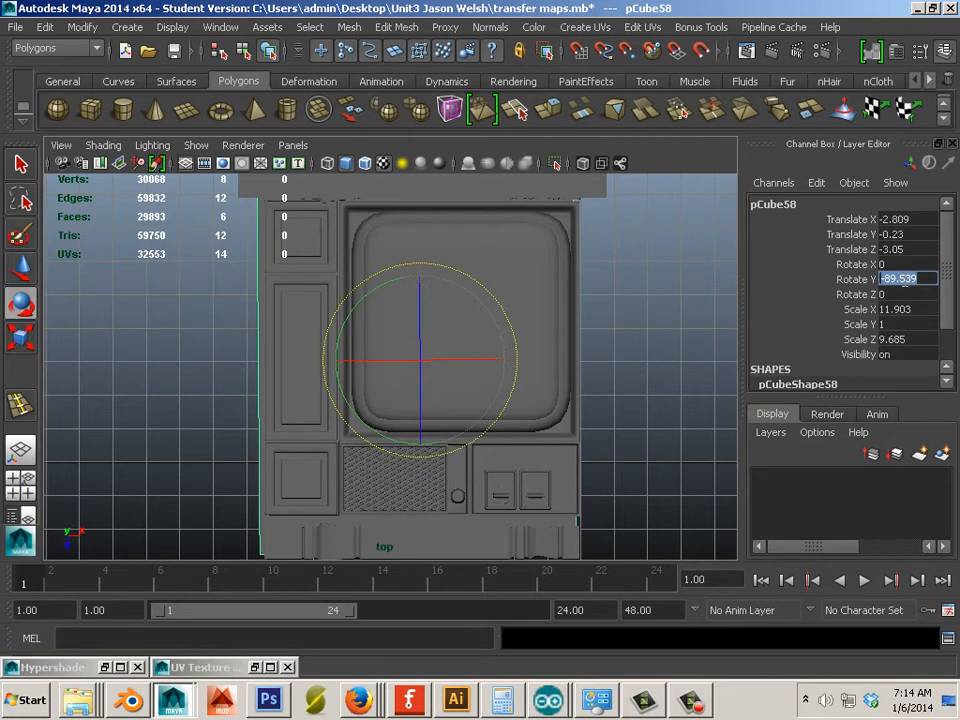
key("Return")
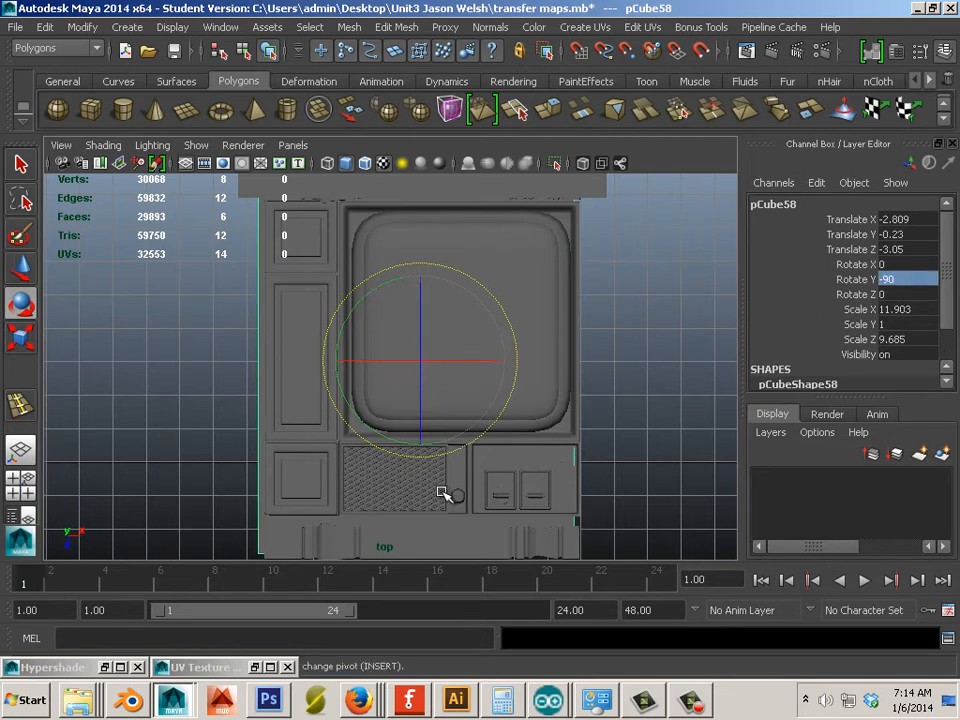
key("4")
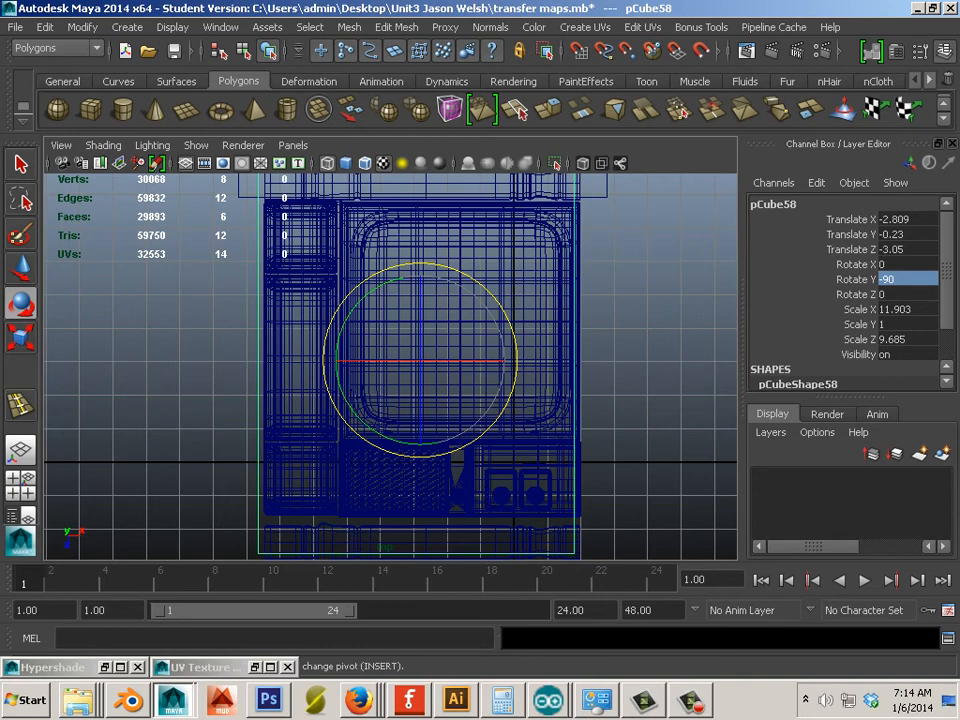